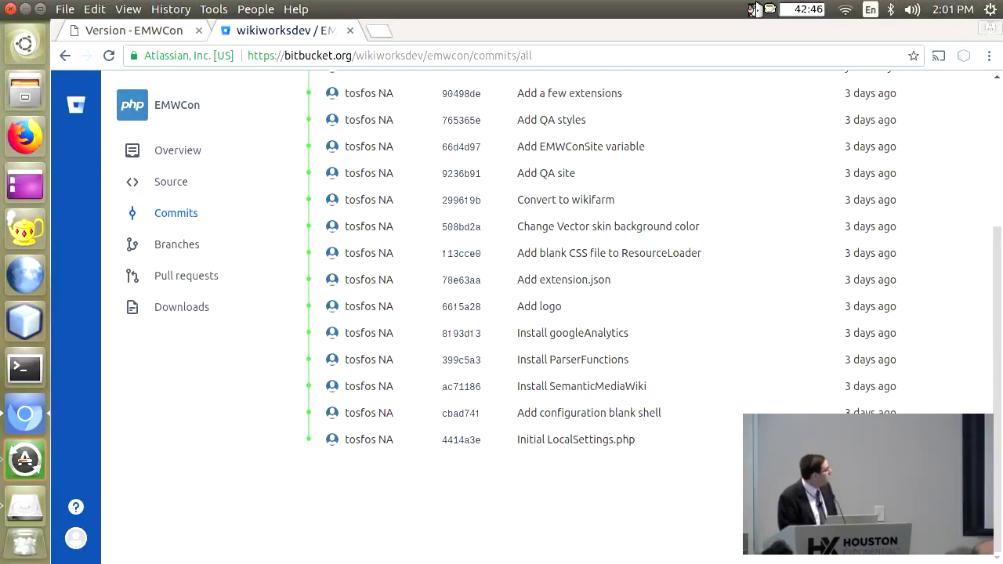
- Open the bookmarked MediaWiki.org user page from the Chromium bookmarks menu
click(986, 58)
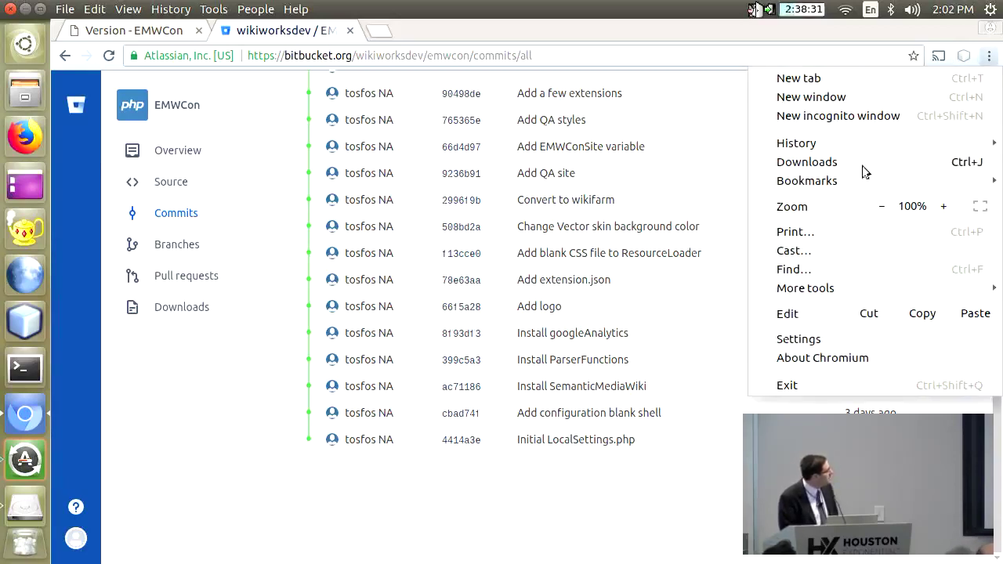
mouse_move(806, 181)
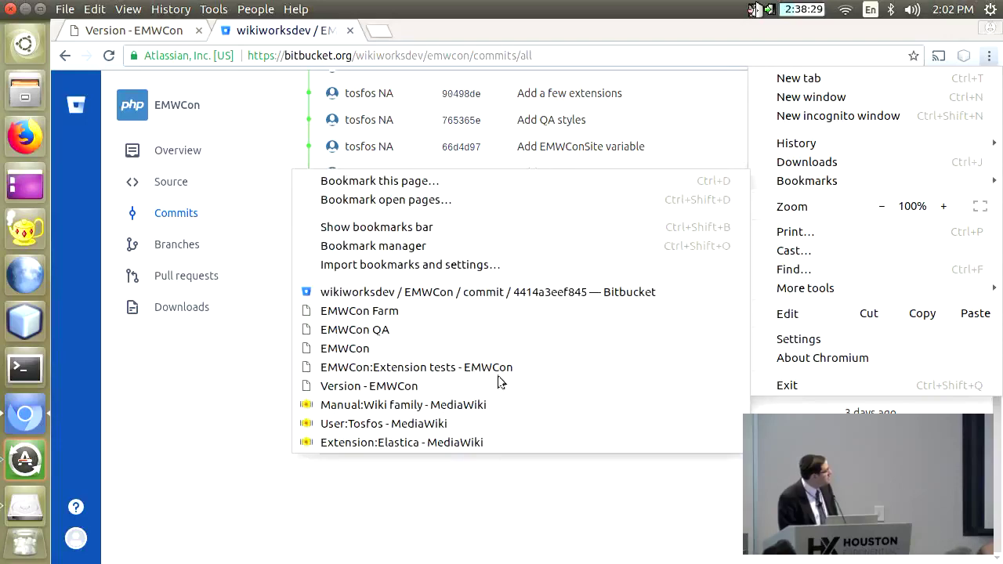
click(469, 424)
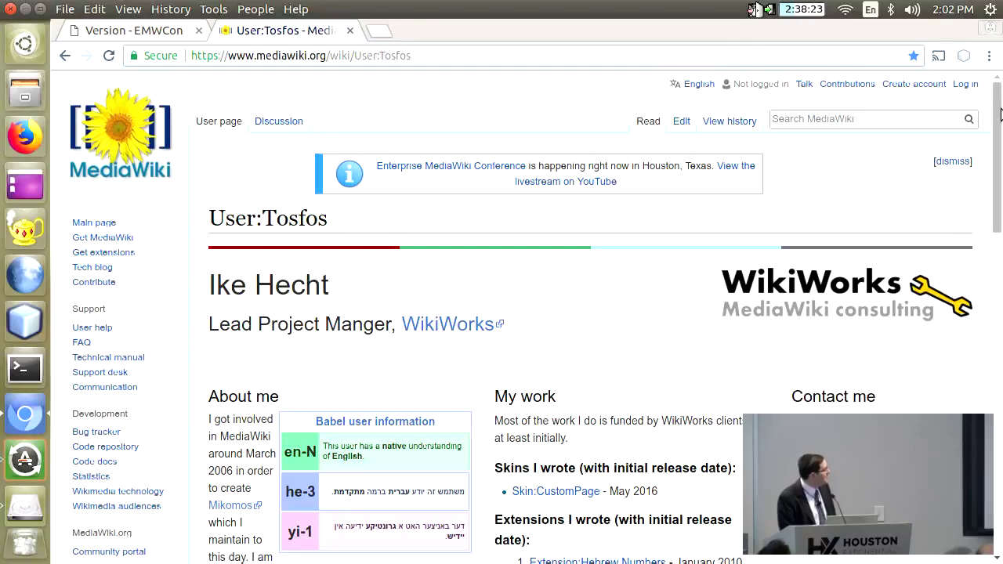
- Scroll down through the MediaWiki.org user profile page
drag(1000, 115, 1000, 139)
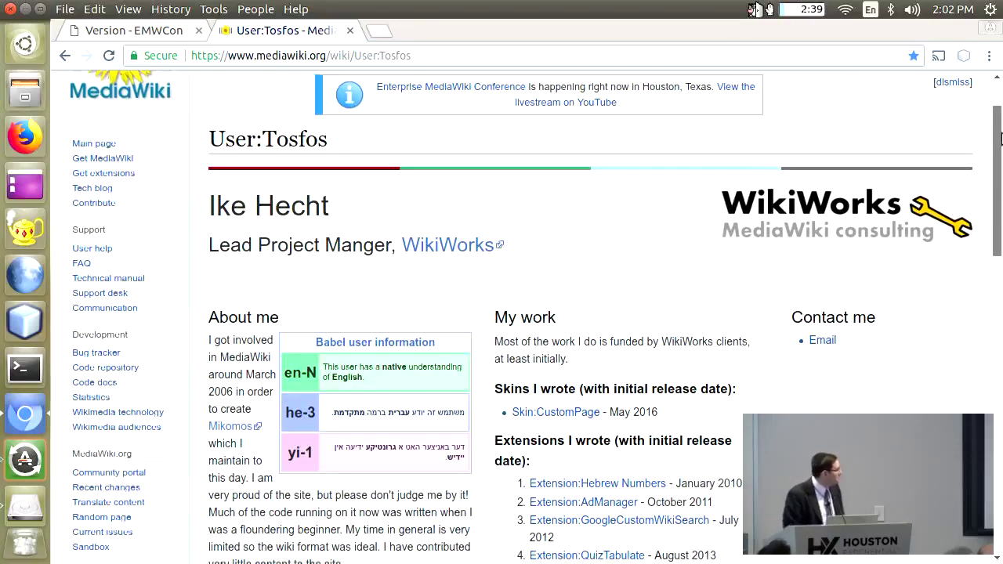
drag(1000, 139, 1000, 394)
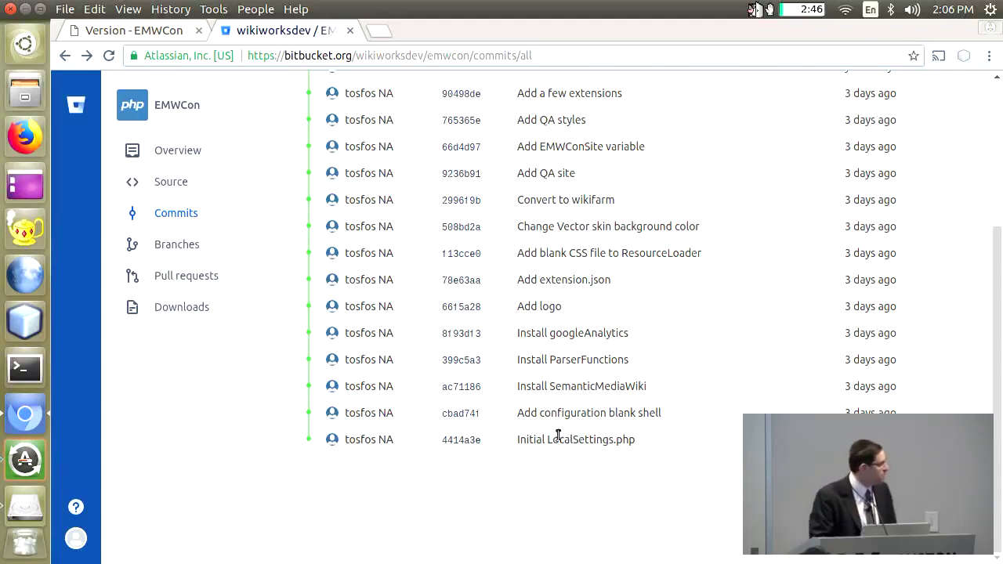
- Open commit 4414a3e (Initial LocalSettings.php) in a new tab and read its diff to the end
middle_click(475, 443)
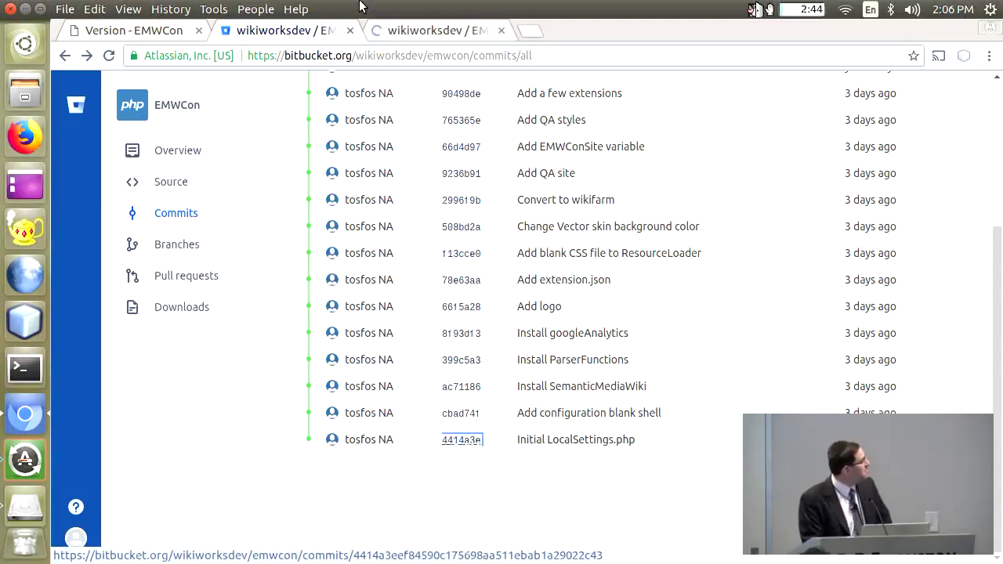
click(436, 30)
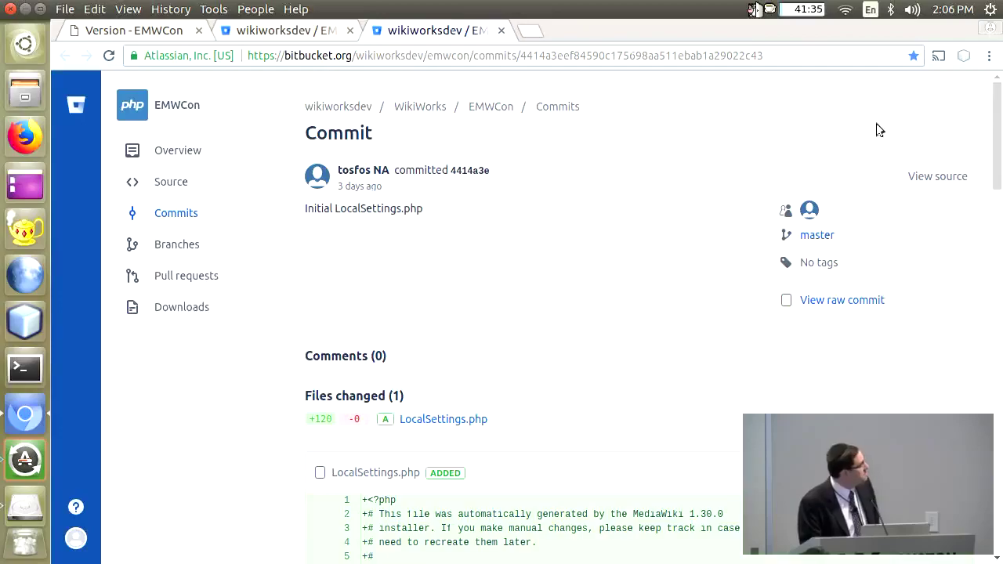
drag(999, 115, 1000, 494)
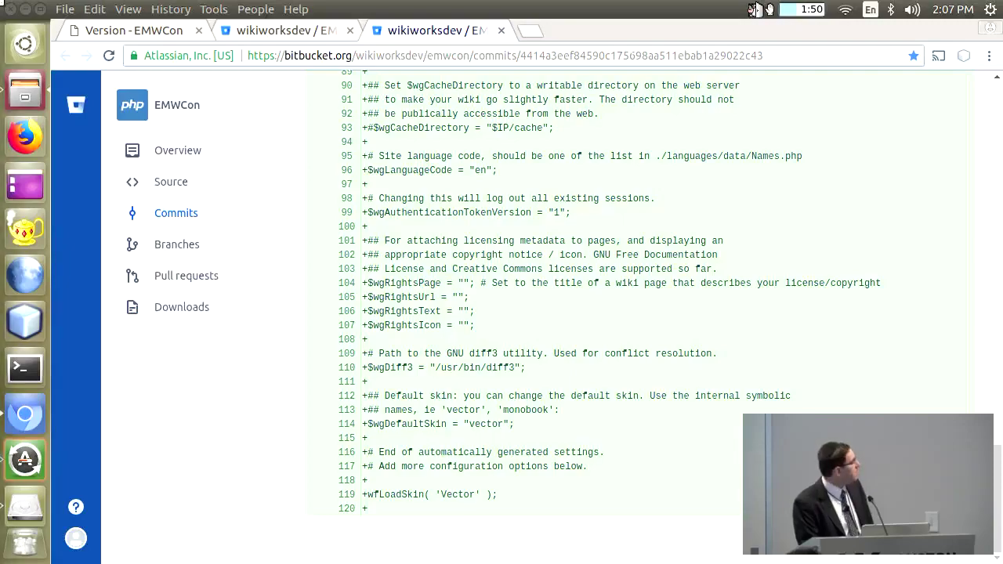
key(alt+Tab)
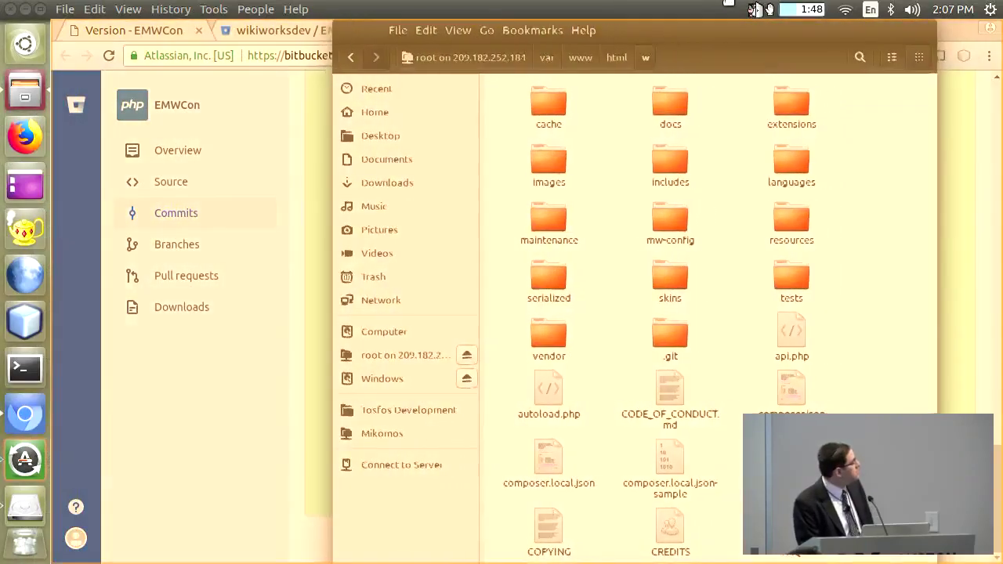
- Maximize Files and open 'LocalSettings with fake passwords.php' from the w folder in Geany
double_click(723, 31)
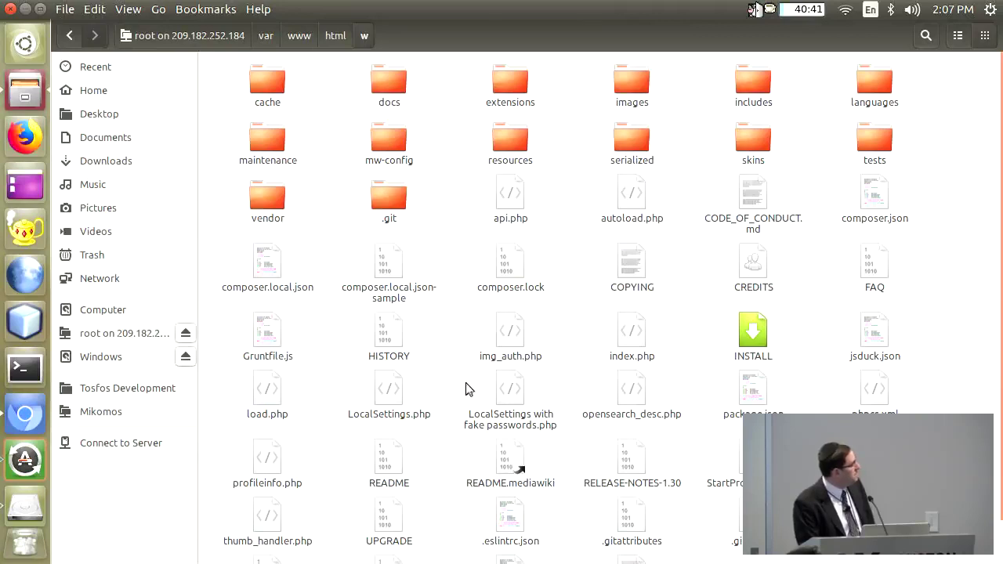
click(502, 395)
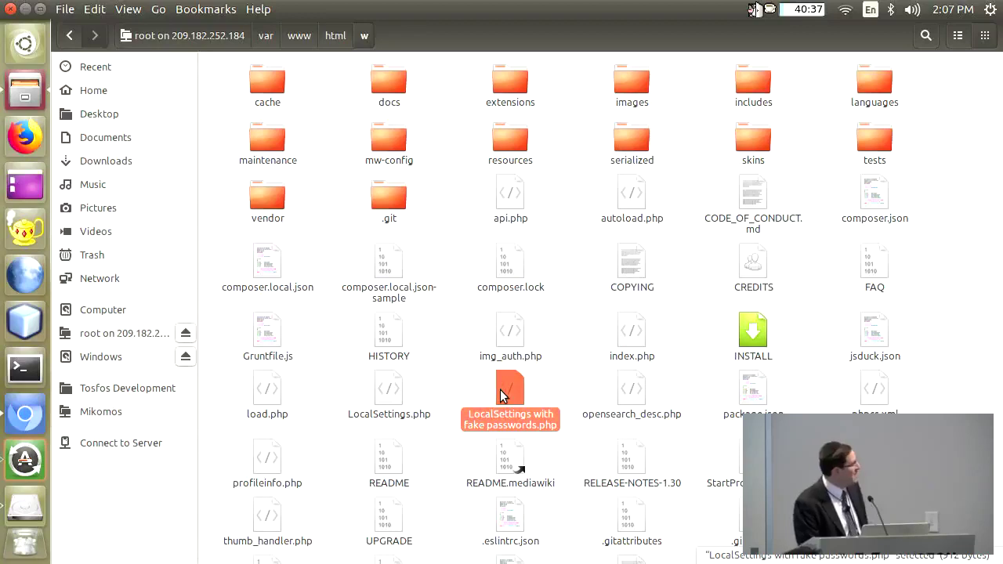
double_click(502, 396)
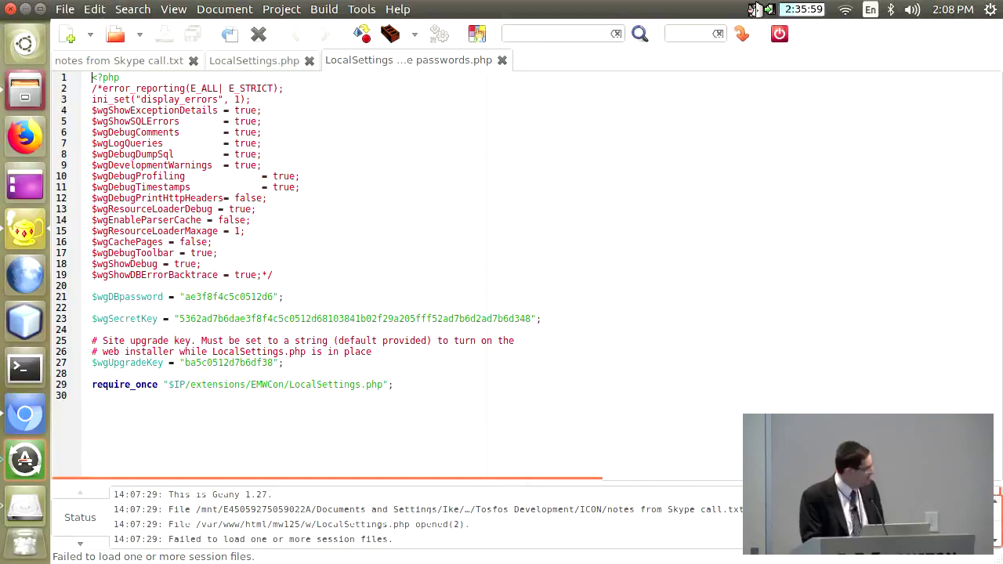
- Switch from Geany back to the Files window showing the w folder
key(alt+Tab)
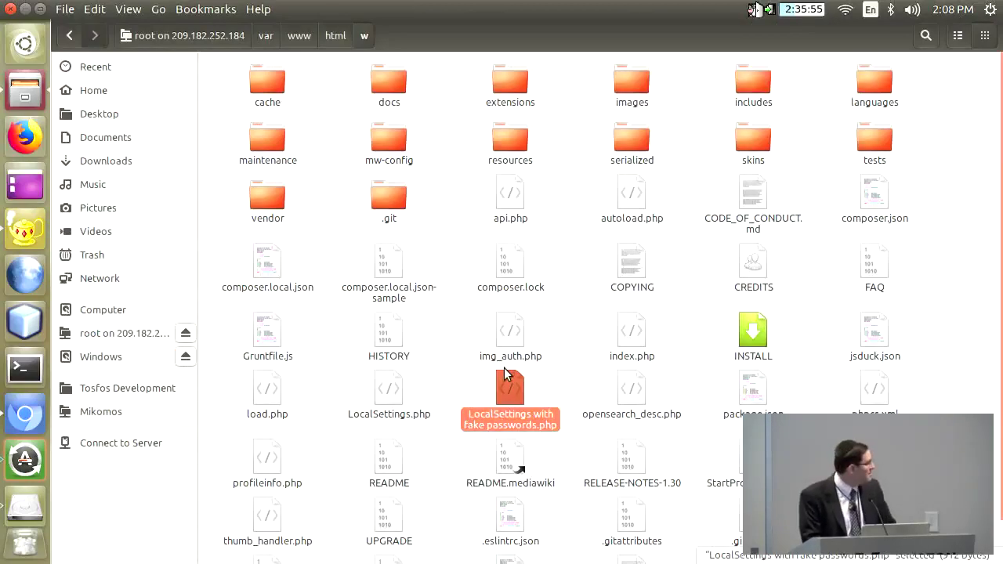
- Bring up the 'Version - EMWCon' tab and scroll to its installed skins and extensions
click(30, 423)
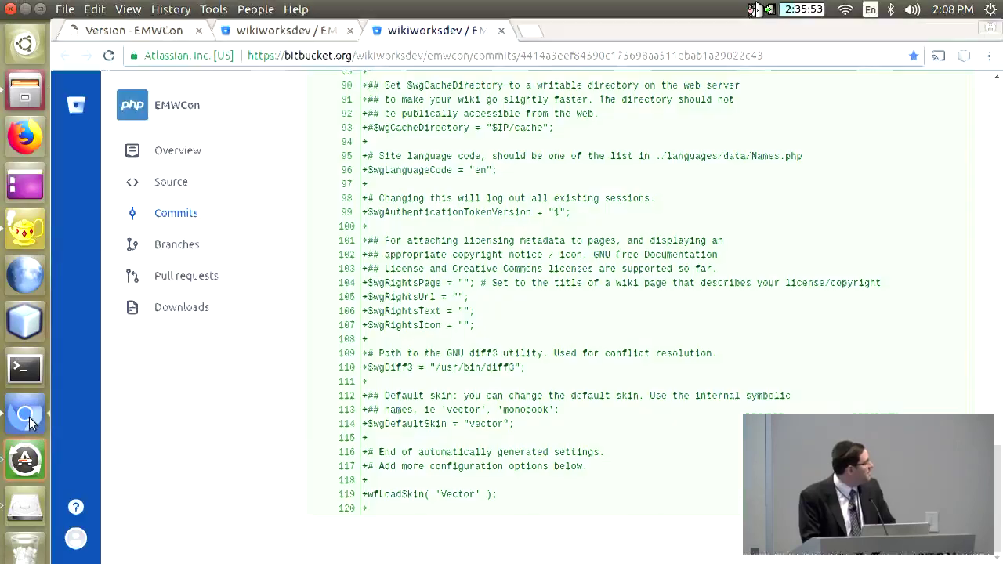
click(167, 35)
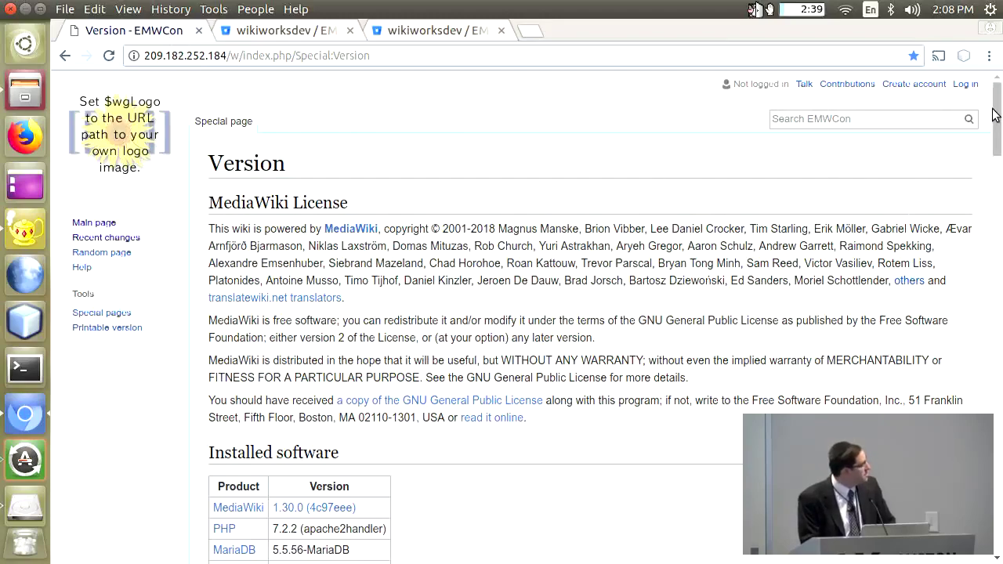
drag(993, 113, 1000, 209)
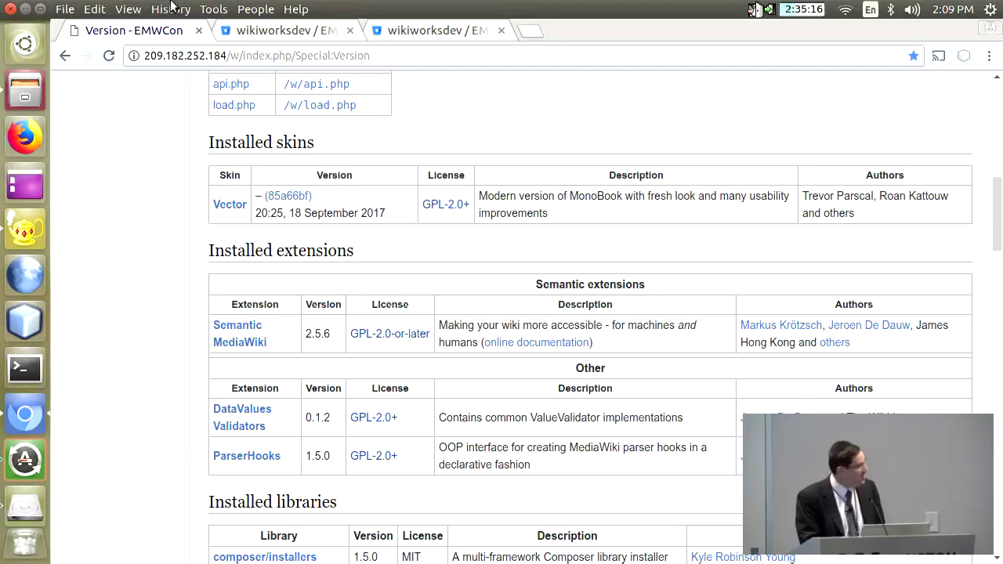
- Close the initial commit's tab, then open and review commit cbad741's LocalSettings.php diff
click(266, 37)
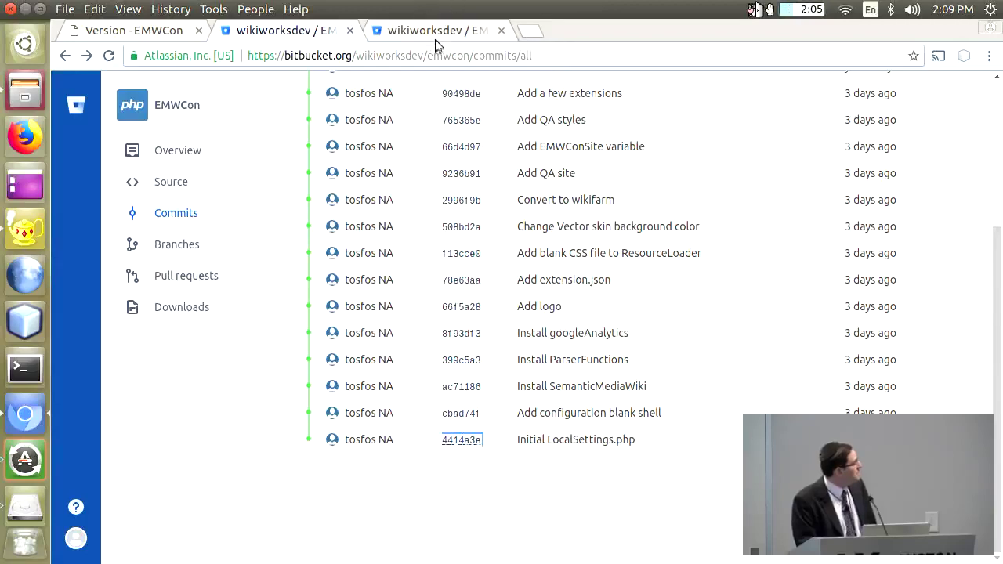
click(501, 31)
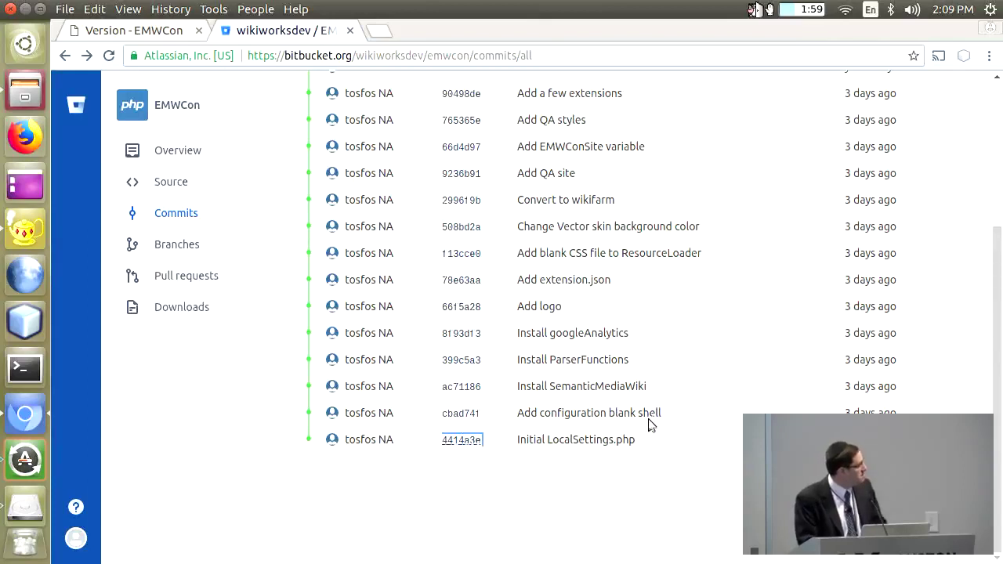
middle_click(462, 416)
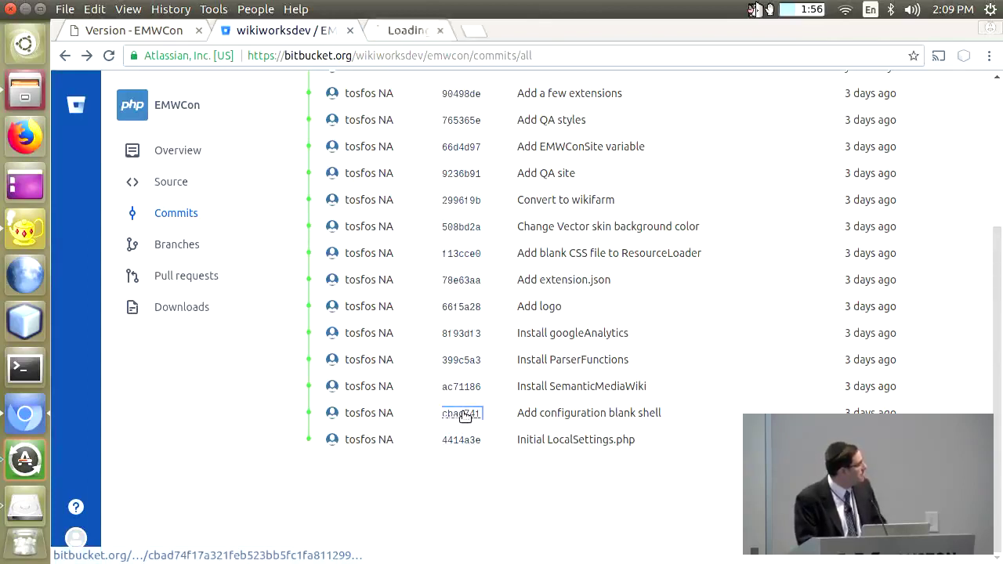
click(436, 30)
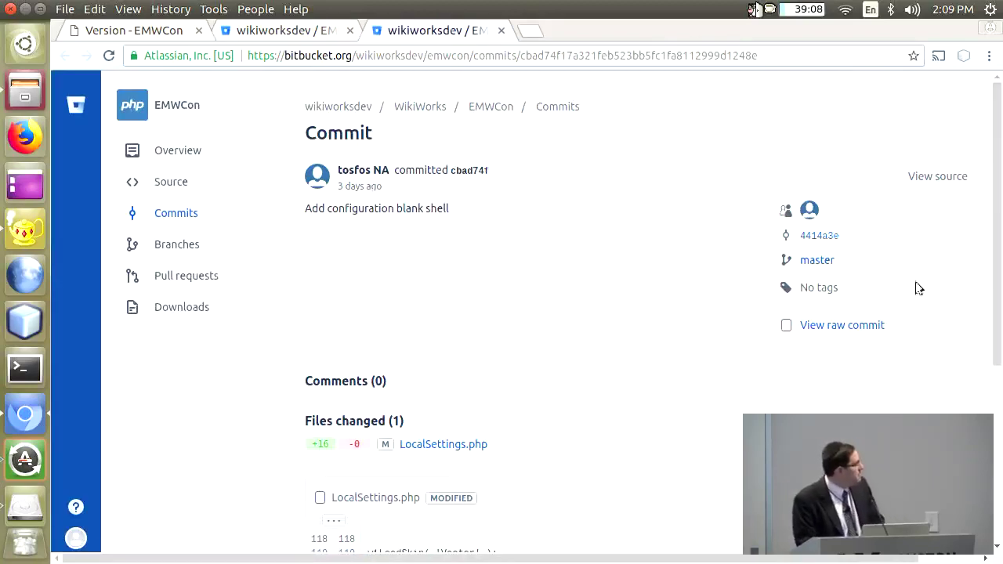
drag(999, 188, 1000, 376)
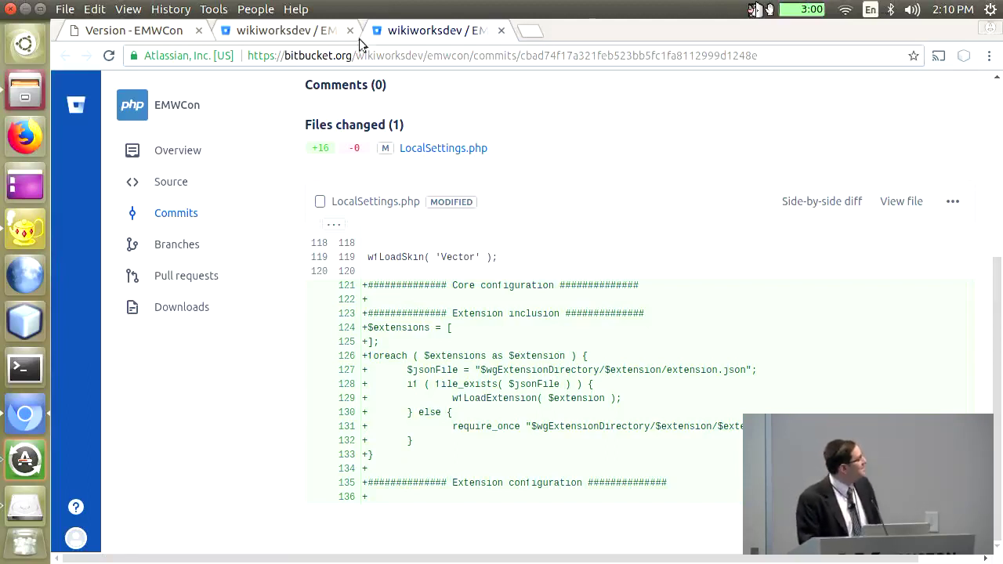
click(500, 31)
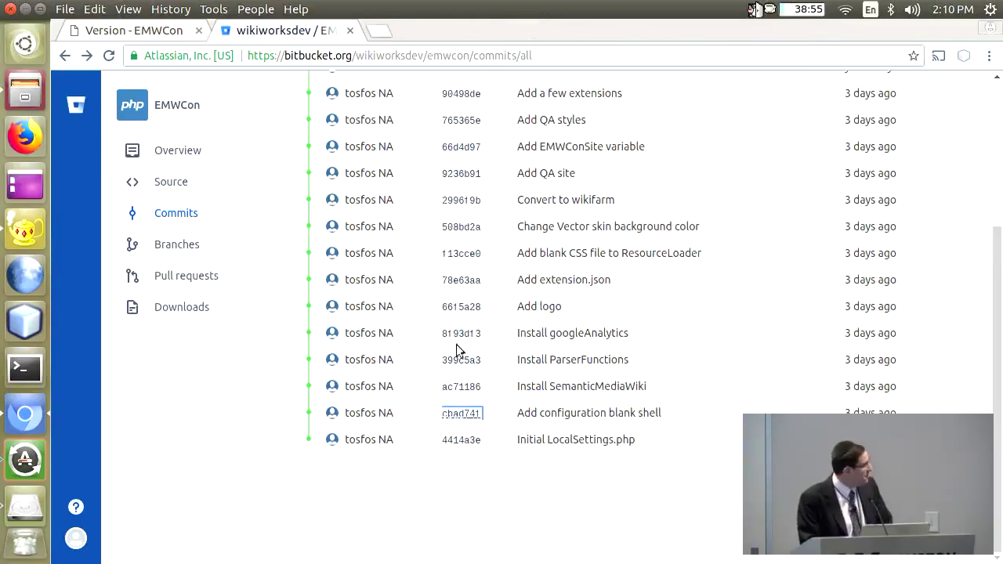
- Open commit ac71186 in a new tab and review its LocalSettings.php and composer.local.json changes
middle_click(449, 386)
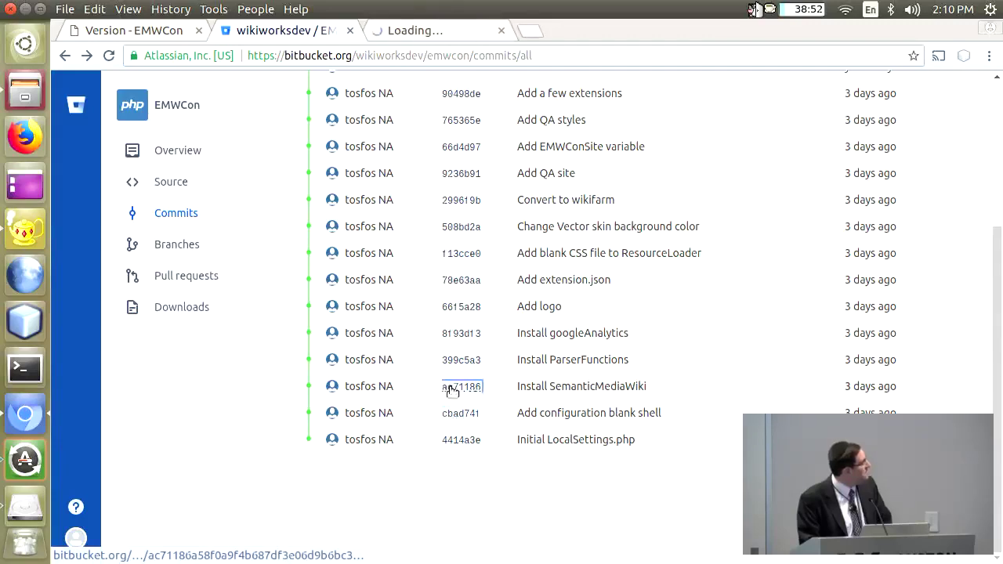
click(420, 31)
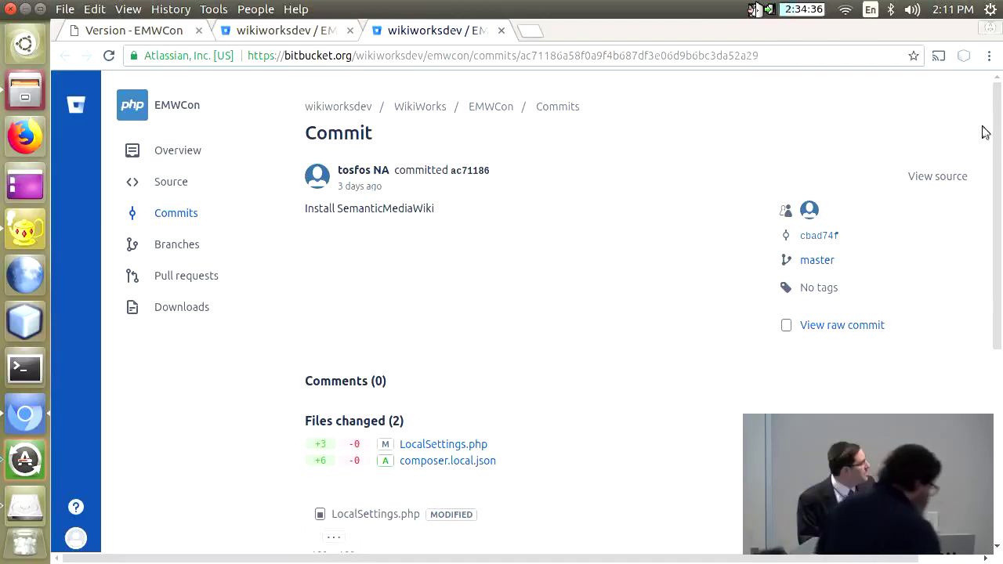
drag(991, 128, 1001, 269)
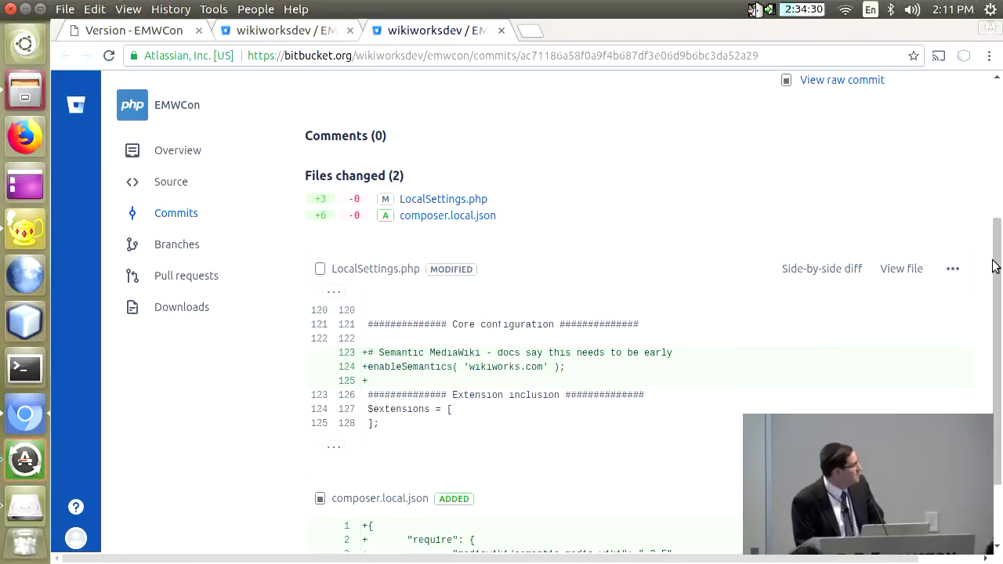
drag(998, 267, 1000, 403)
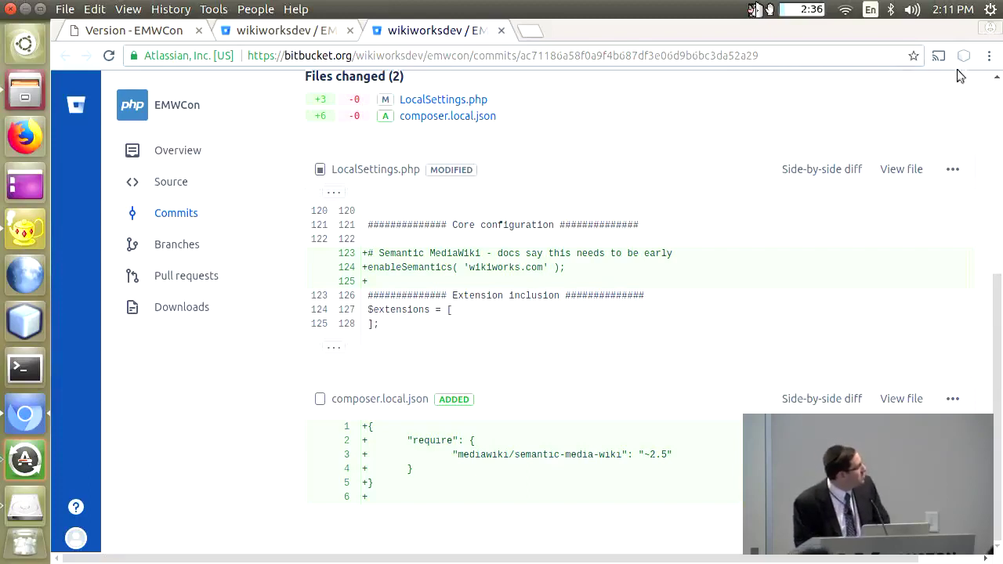
click(990, 58)
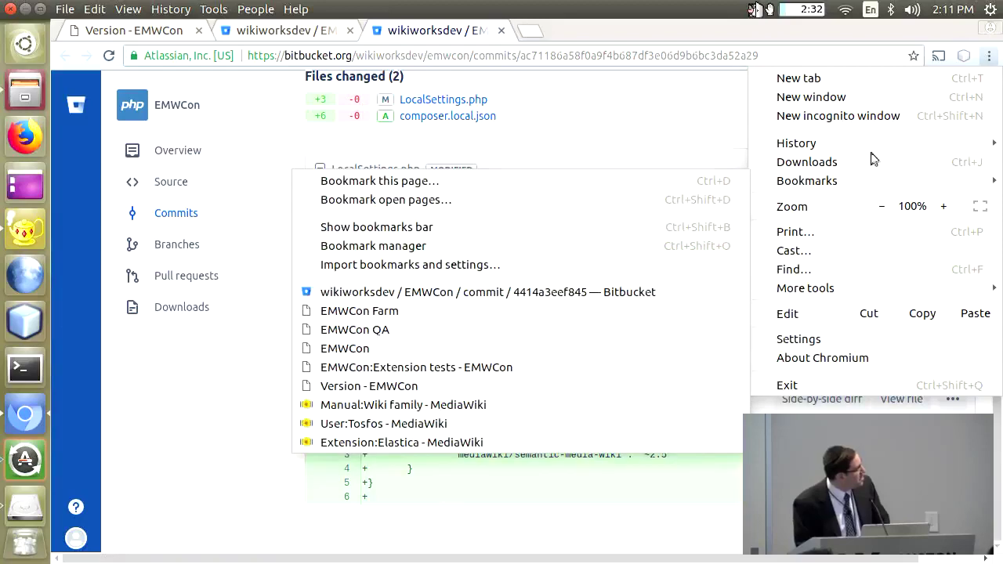
mouse_move(807, 181)
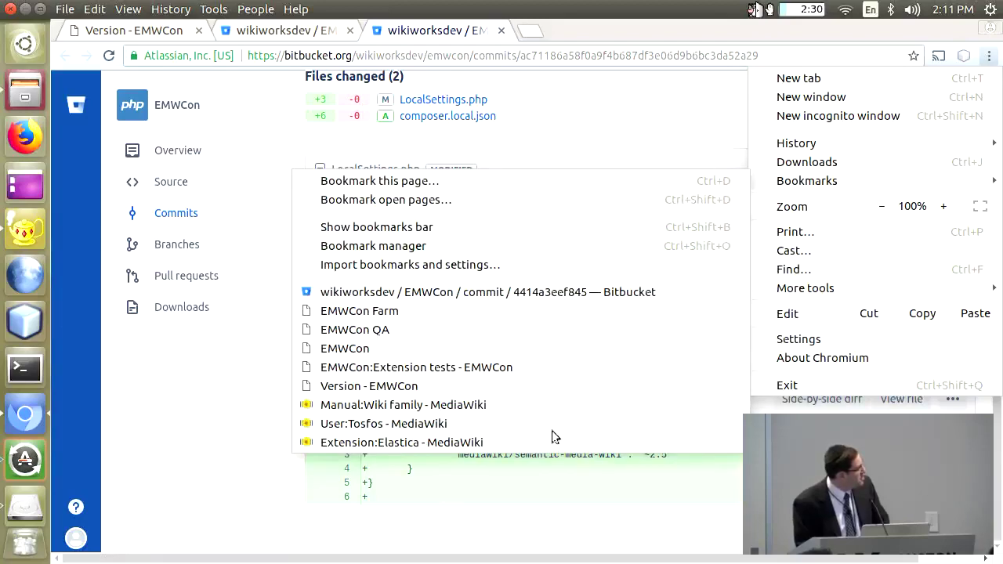
- Open the Extension:Elastica bookmark in a new tab and read its install instructions
middle_click(481, 440)
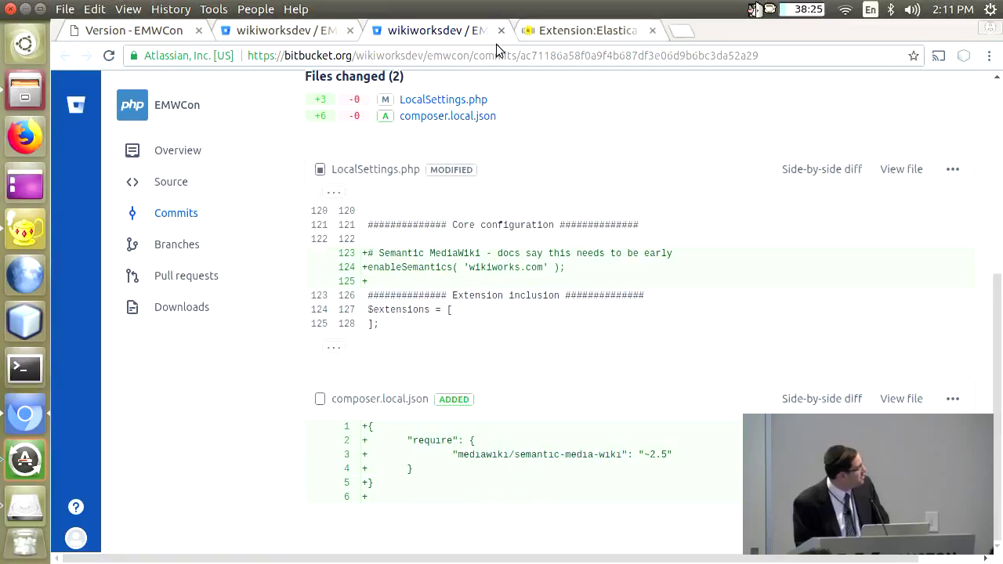
click(582, 29)
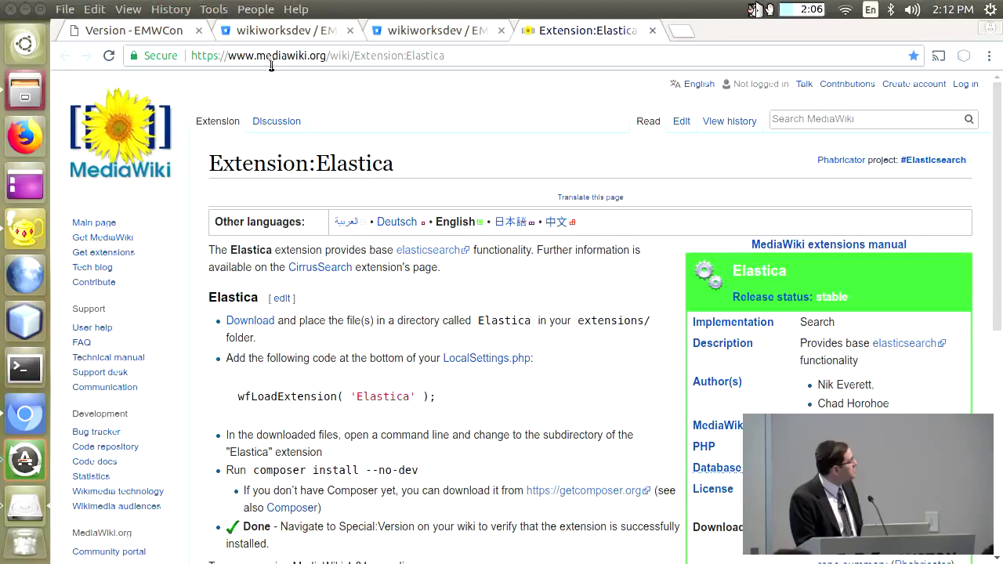
click(25, 94)
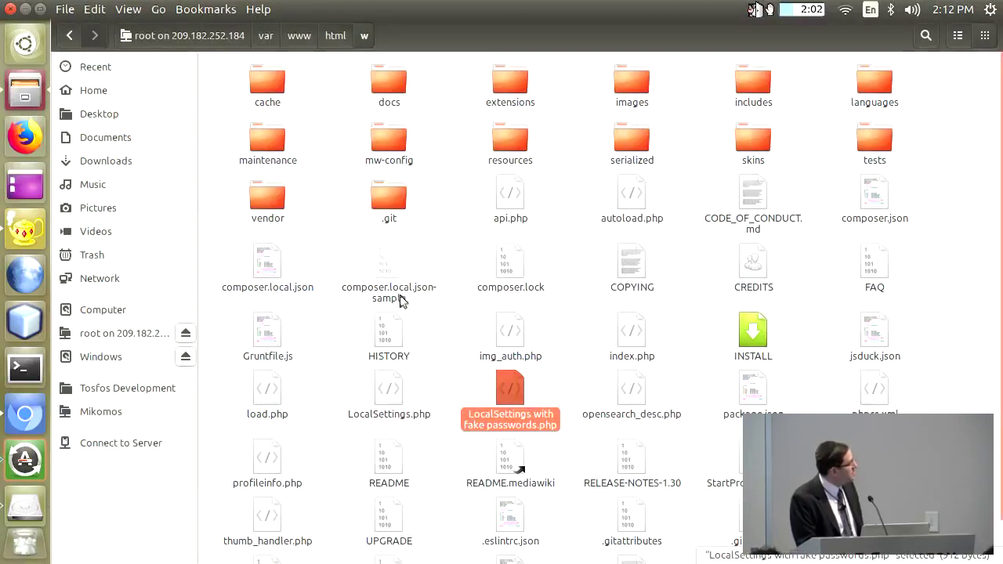
double_click(278, 278)
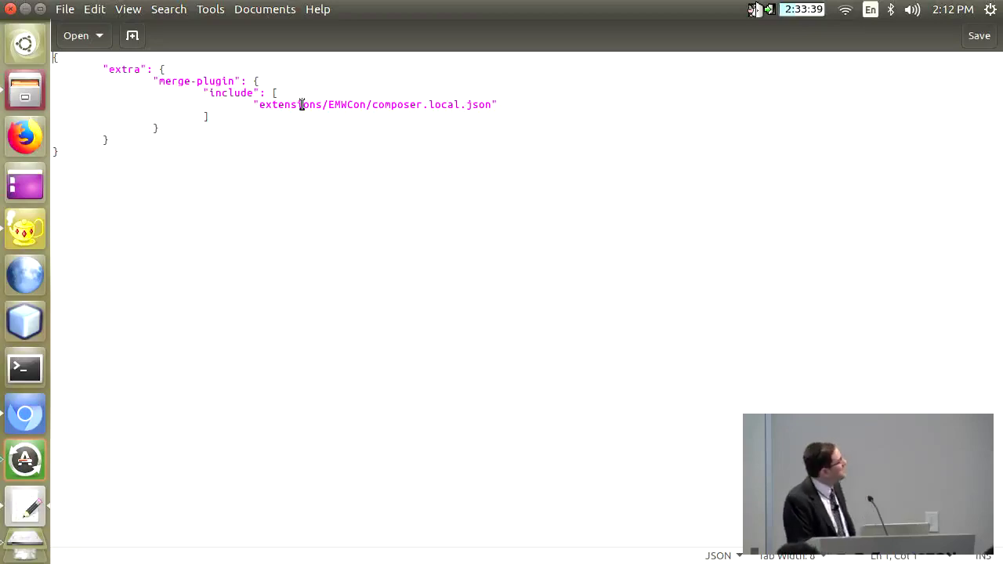
click(10, 8)
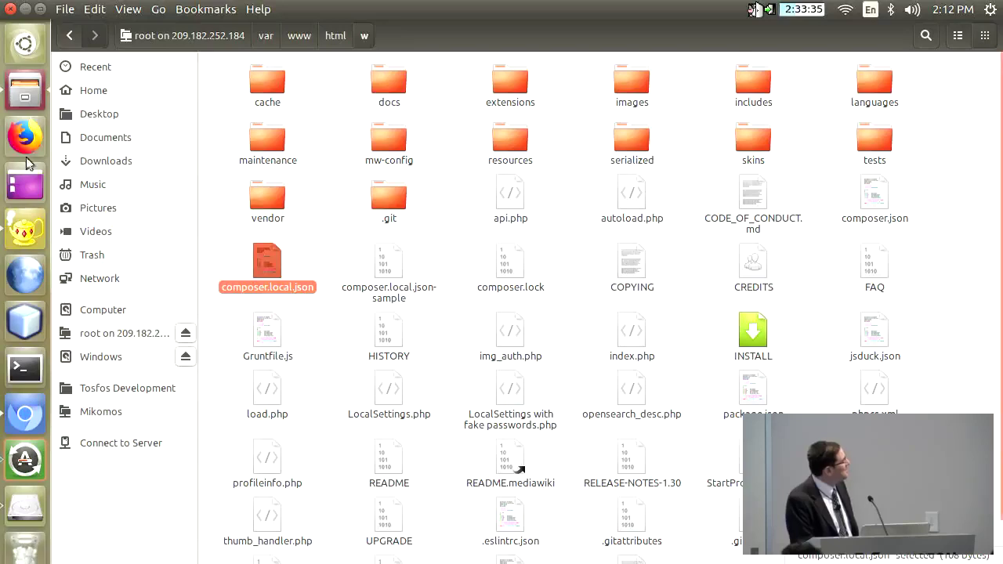
click(38, 419)
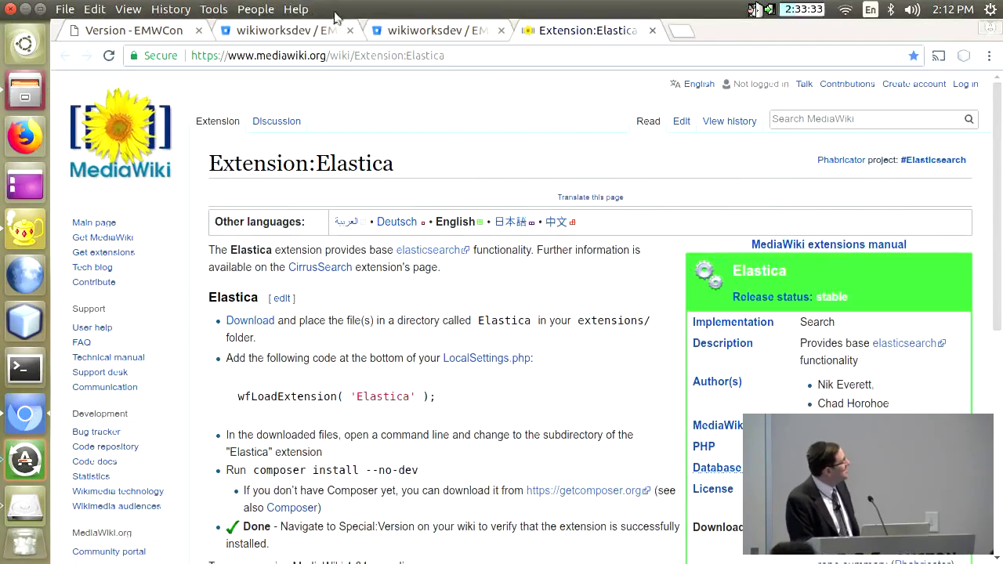
- Return to the Install SemanticMediaWiki commit tab, then close it to show the commit history
click(400, 31)
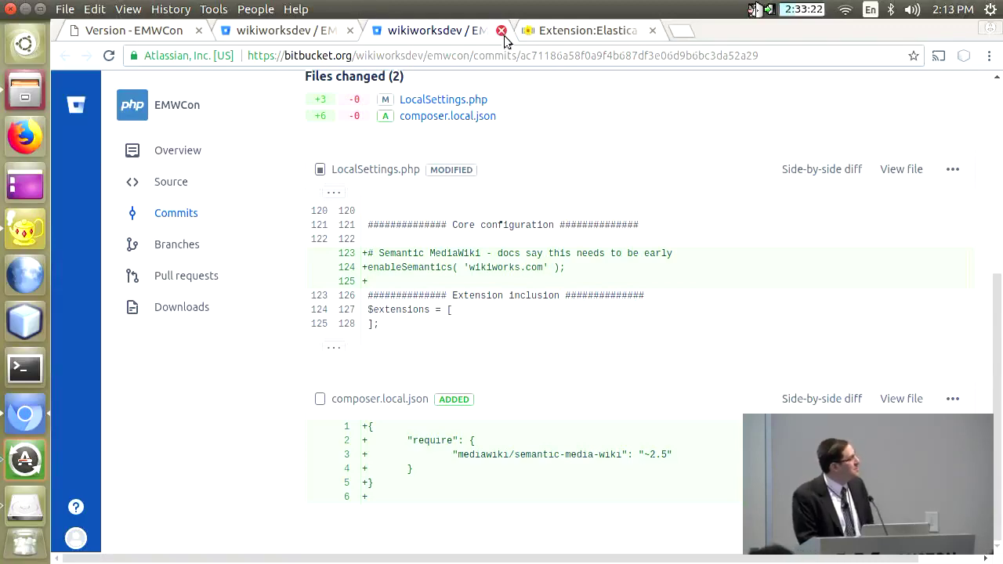
click(502, 30)
- Bring the EMWCon commits list forward, then switch to the Extension:Elastica page
click(316, 31)
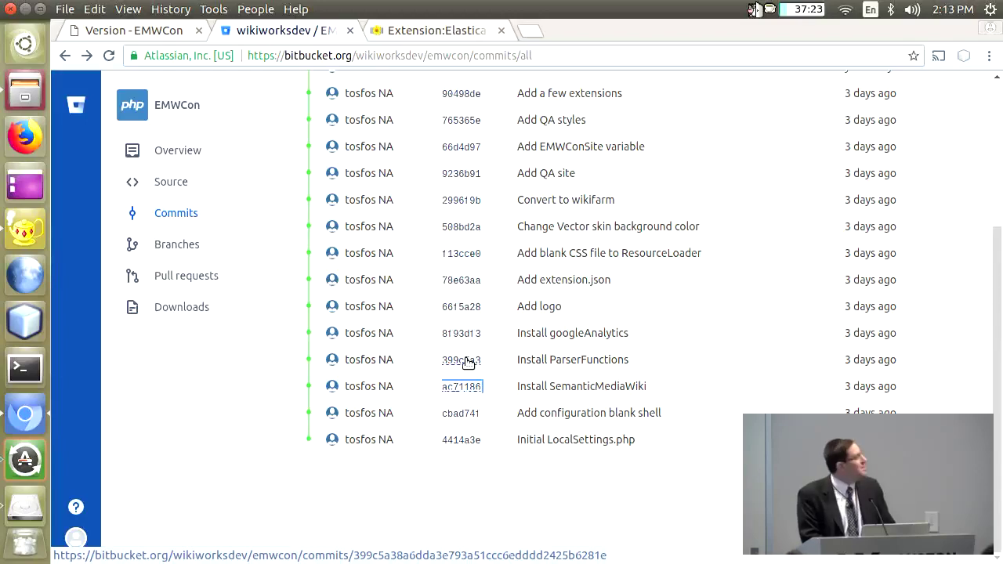
click(457, 31)
mouse_move(996, 204)
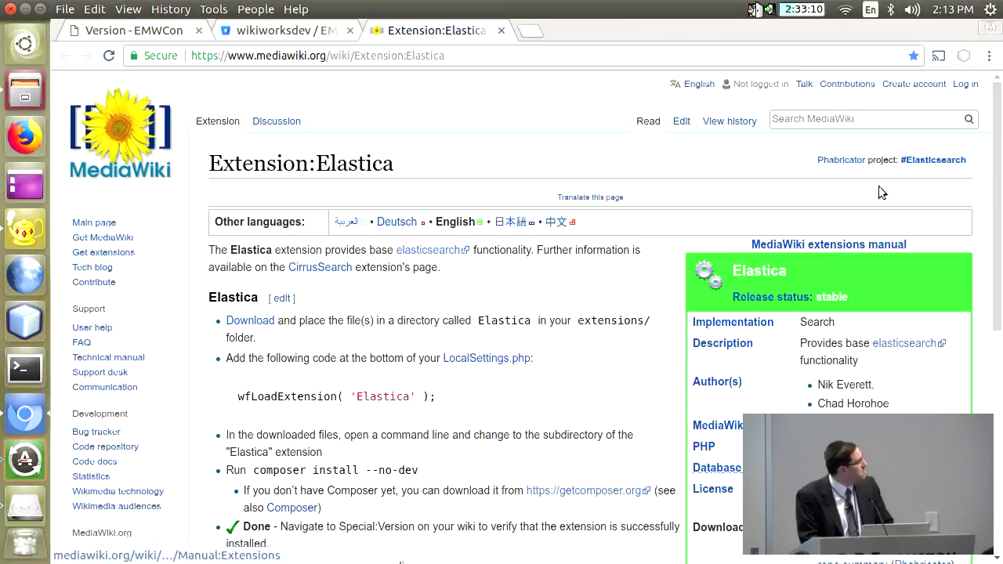
- Scroll the Extension:Elastica installation steps and select the address bar for a new address
scroll(997, 146, down, 4)
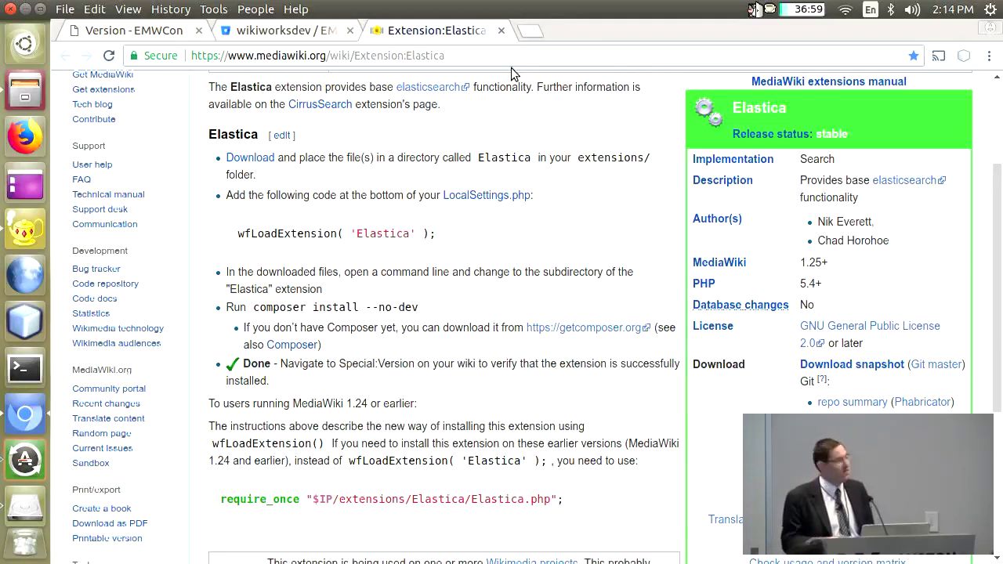
double_click(429, 57)
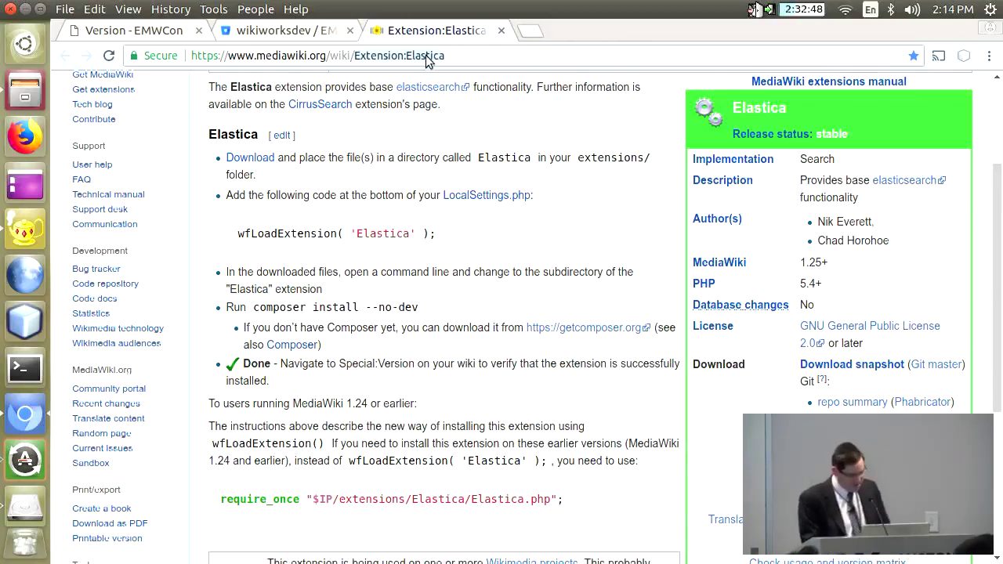
click(425, 56)
- Load semantic-mediawiki.org and read its Installation help page
text(semantics)
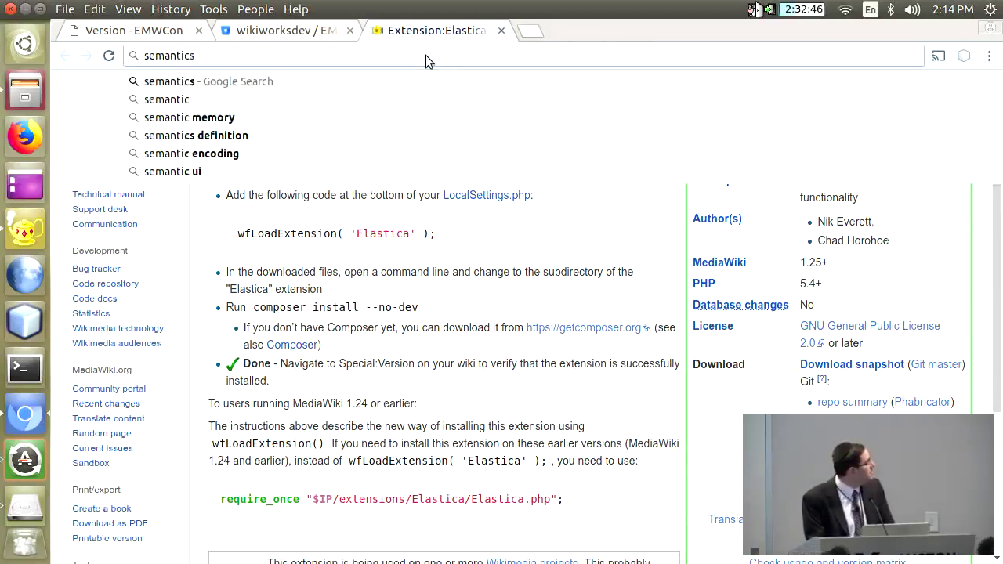
key(BackSpace)
text(-mediawiki.p)
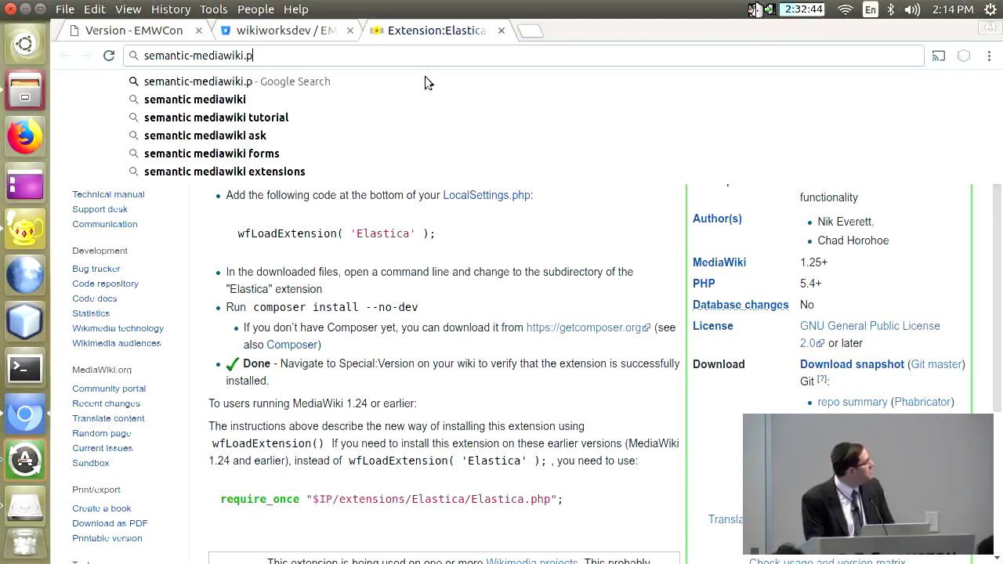
text(rg)
key(BackSpace)
key(BackSpace)
key(BackSpace)
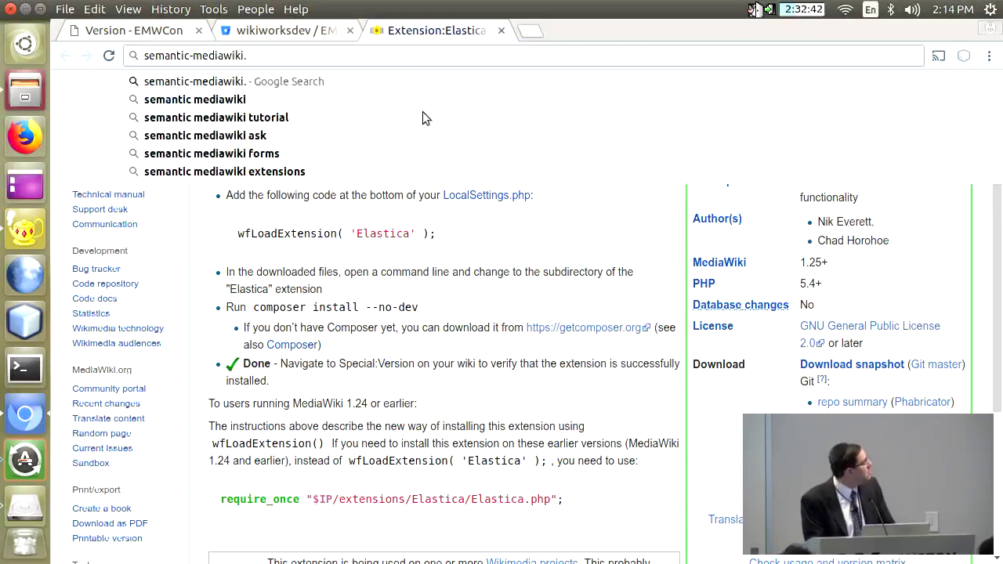
text(org)
key(Return)
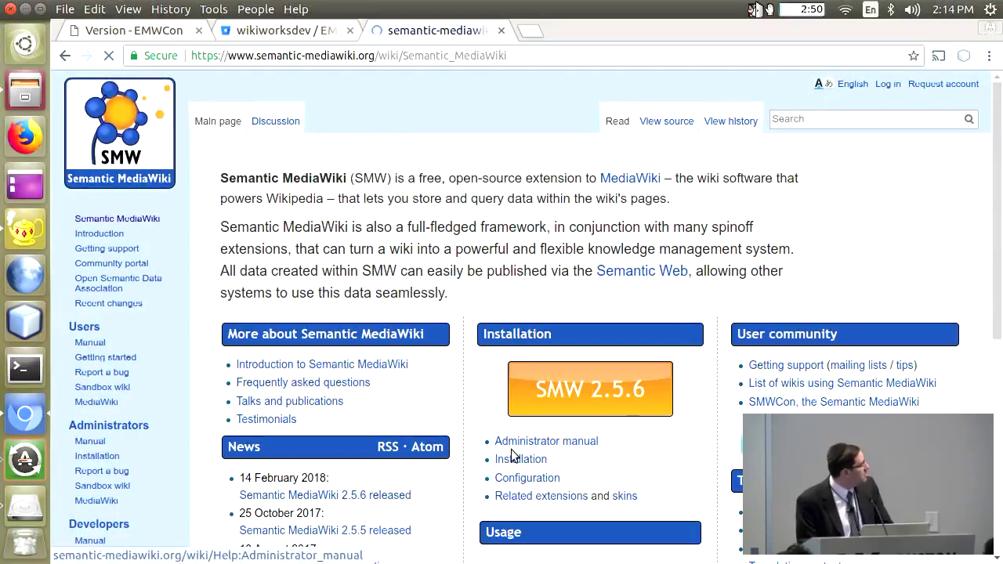
click(528, 462)
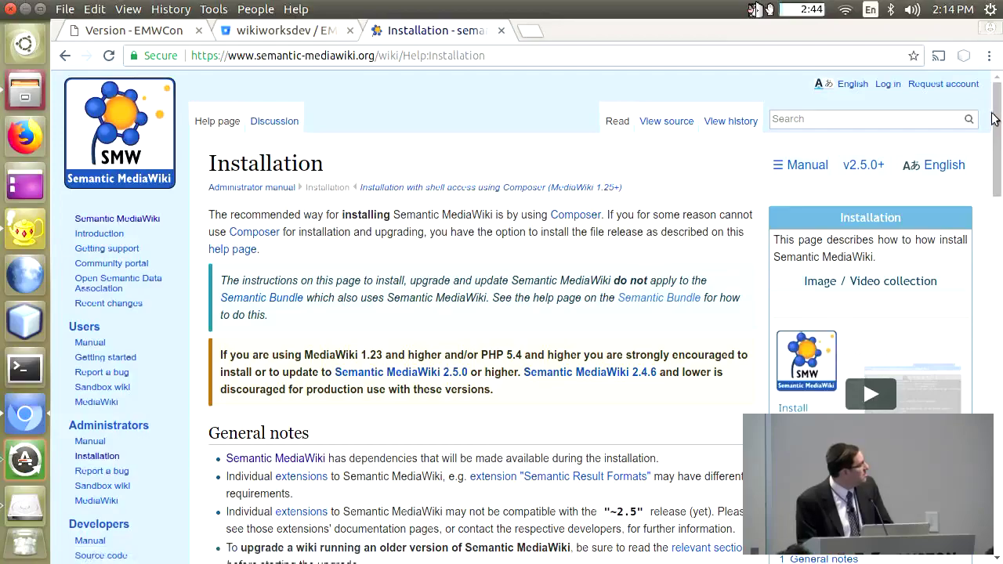
drag(997, 119, 1000, 210)
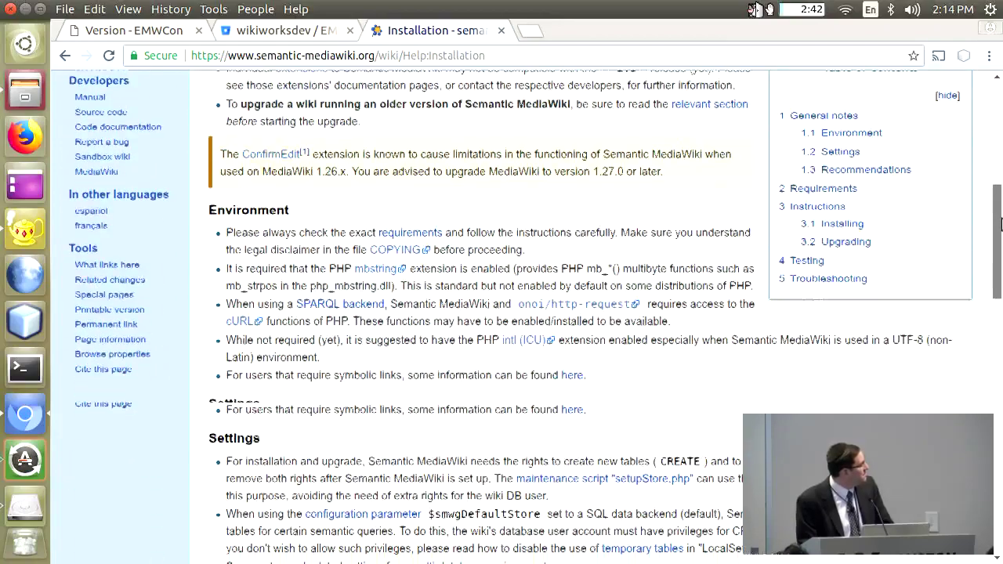
drag(1000, 225, 1000, 353)
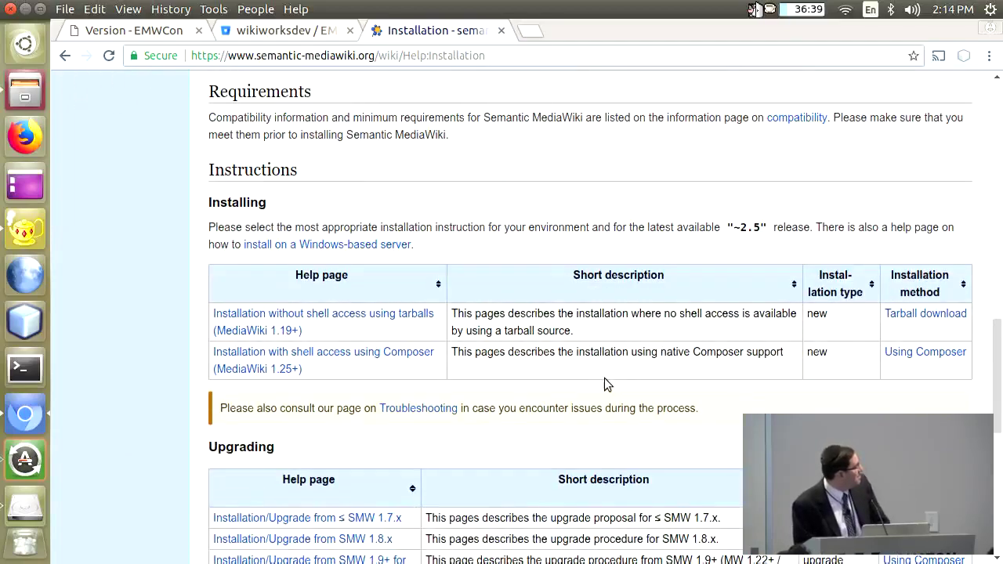
- Read the Composer install instructions, highlighting the package name and composer.local.json paragraph, then close the tab
click(399, 358)
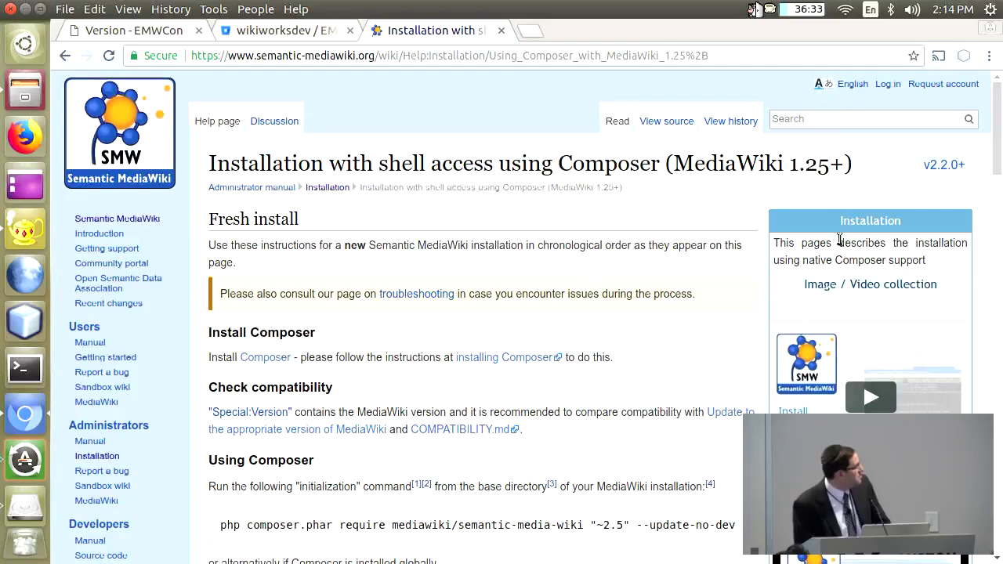
drag(1001, 139, 1000, 188)
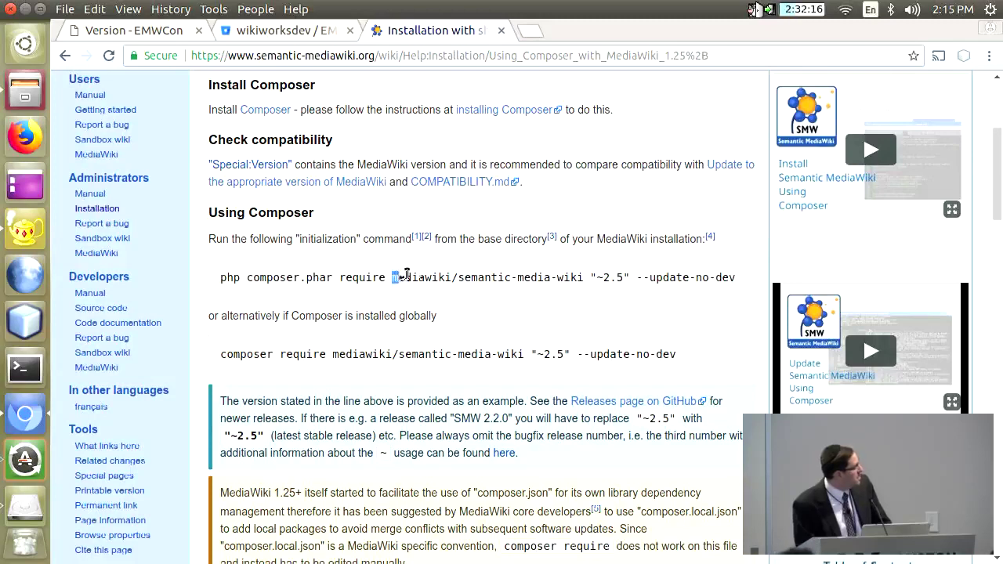
drag(394, 278, 593, 284)
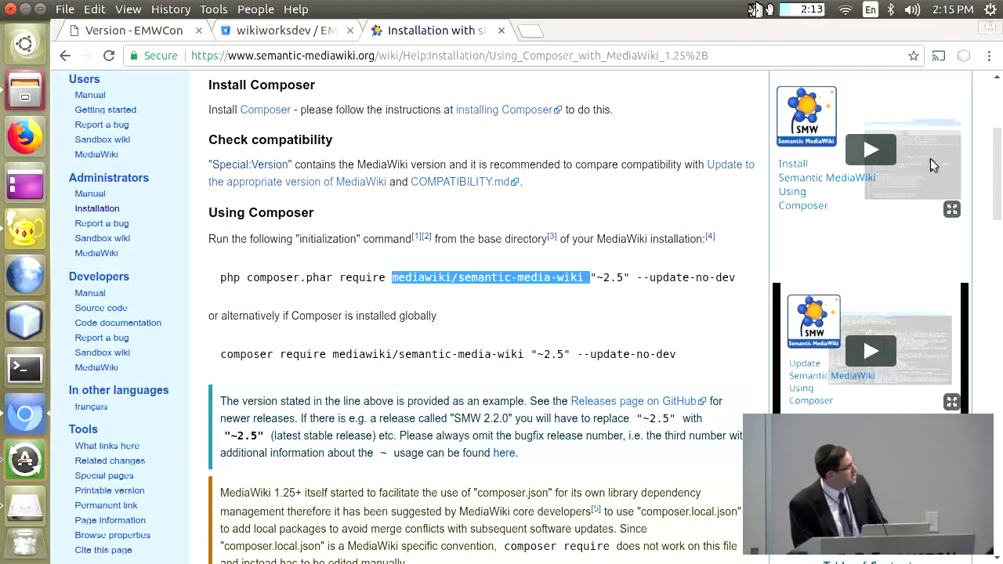
drag(998, 166, 998, 204)
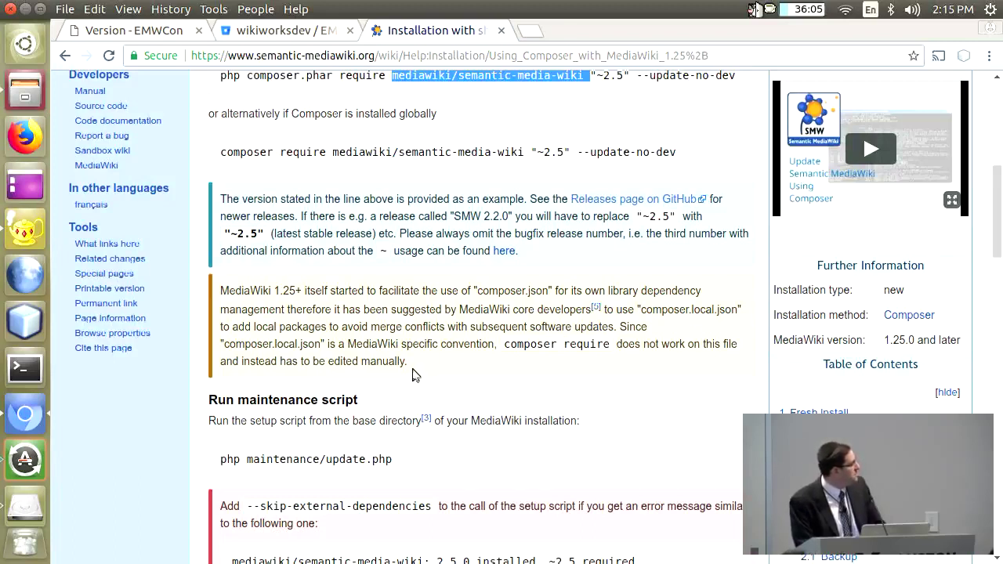
drag(413, 376, 214, 297)
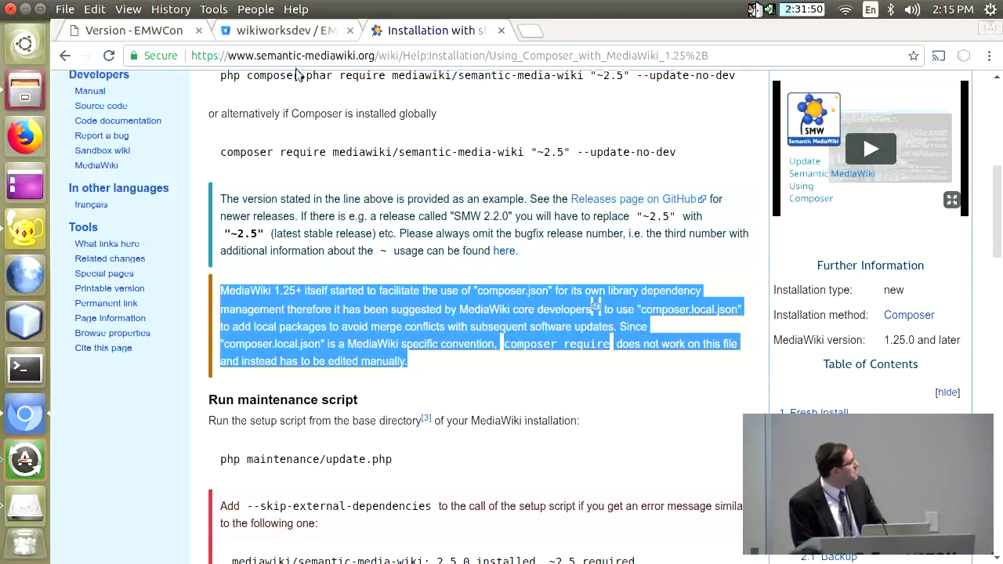
click(502, 30)
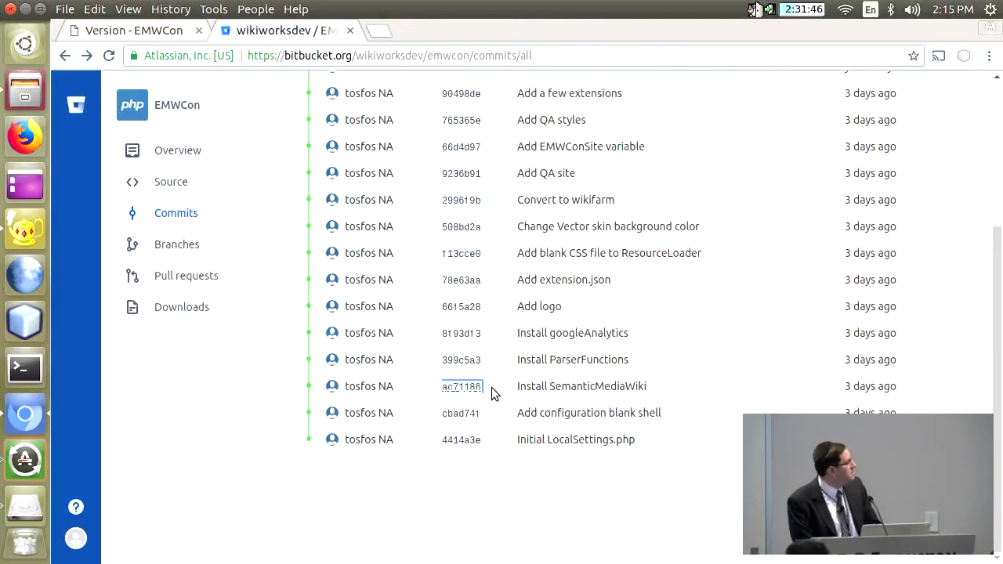
middle_click(461, 359)
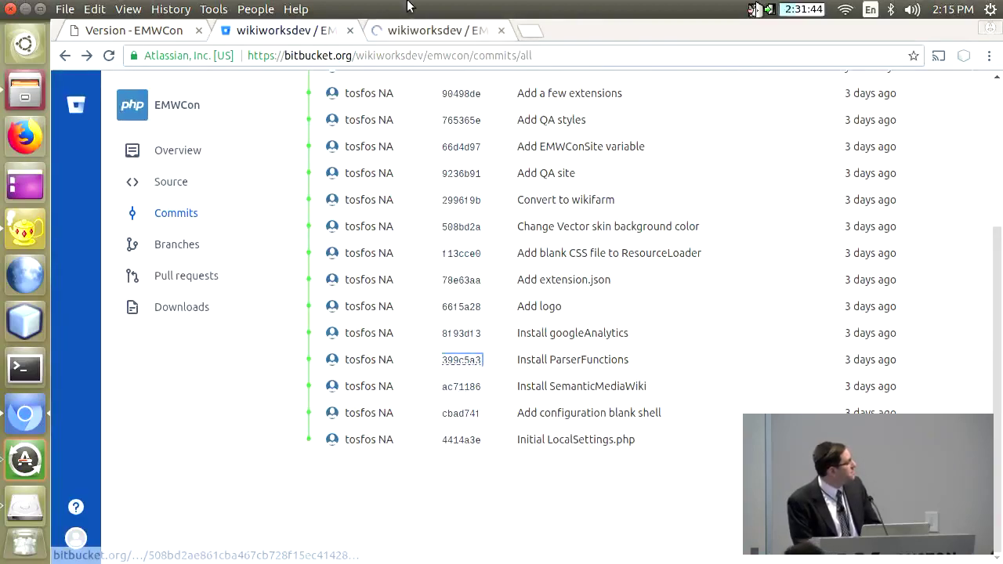
click(421, 29)
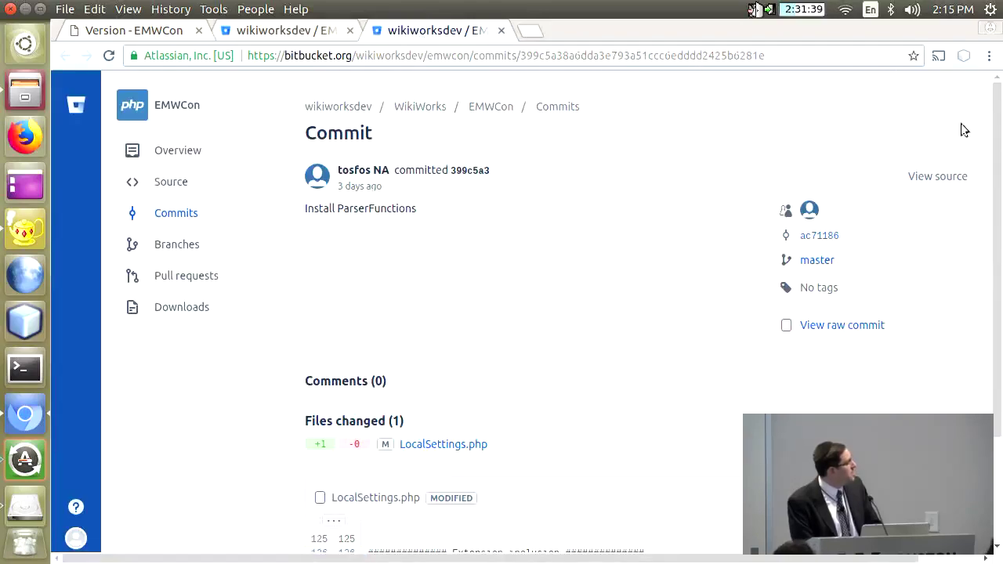
drag(998, 180, 1000, 282)
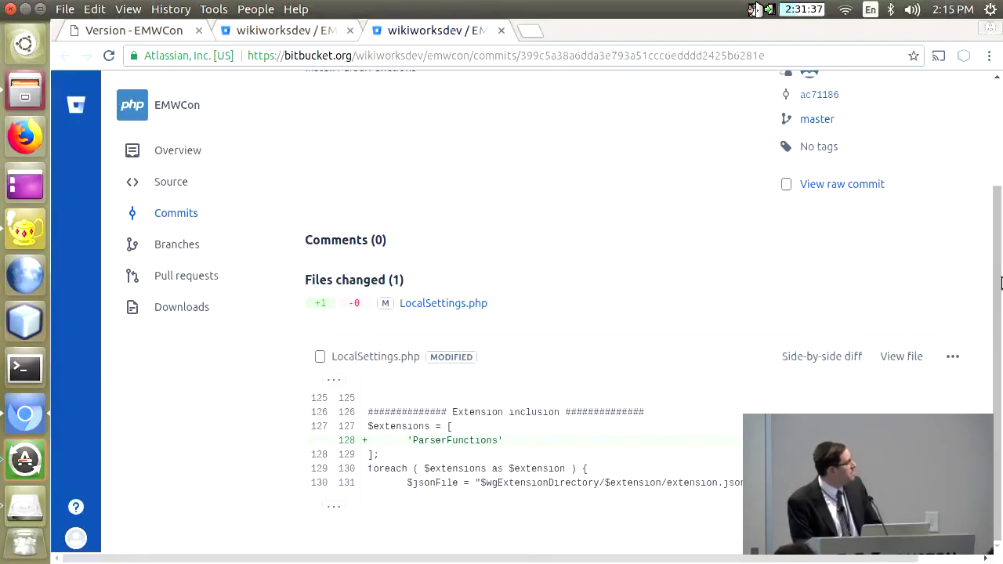
click(504, 31)
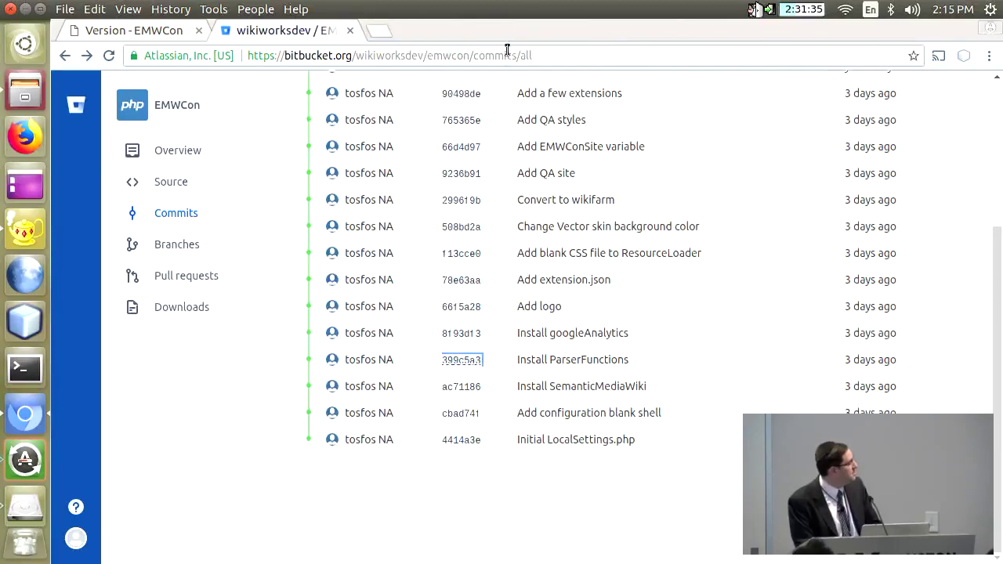
middle_click(454, 335)
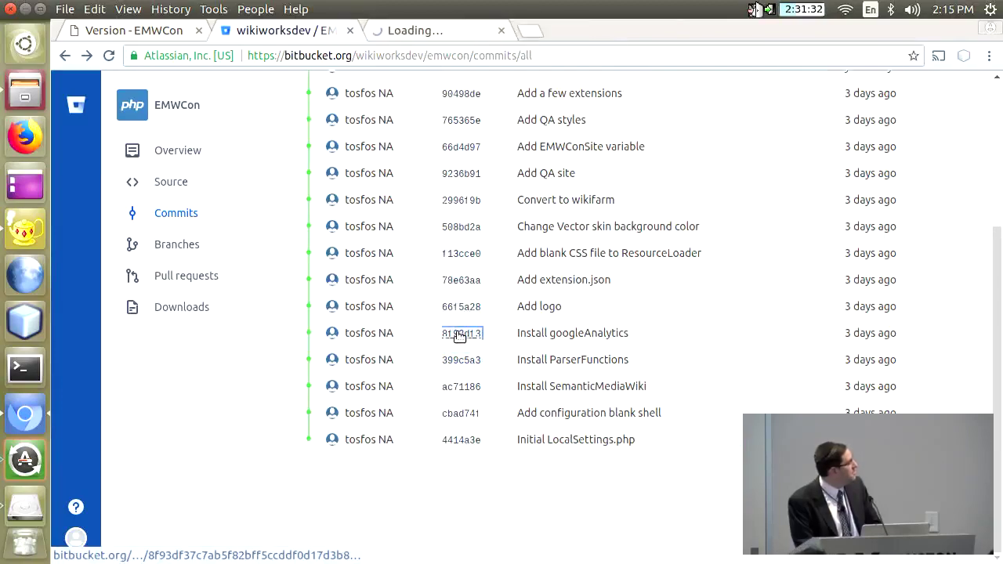
click(408, 35)
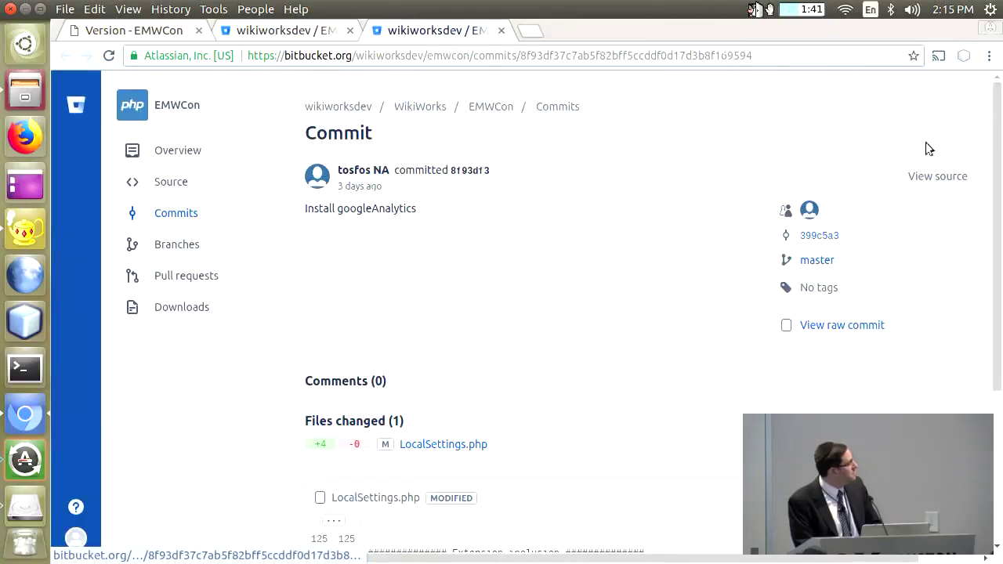
scroll(1000, 104, down, 3)
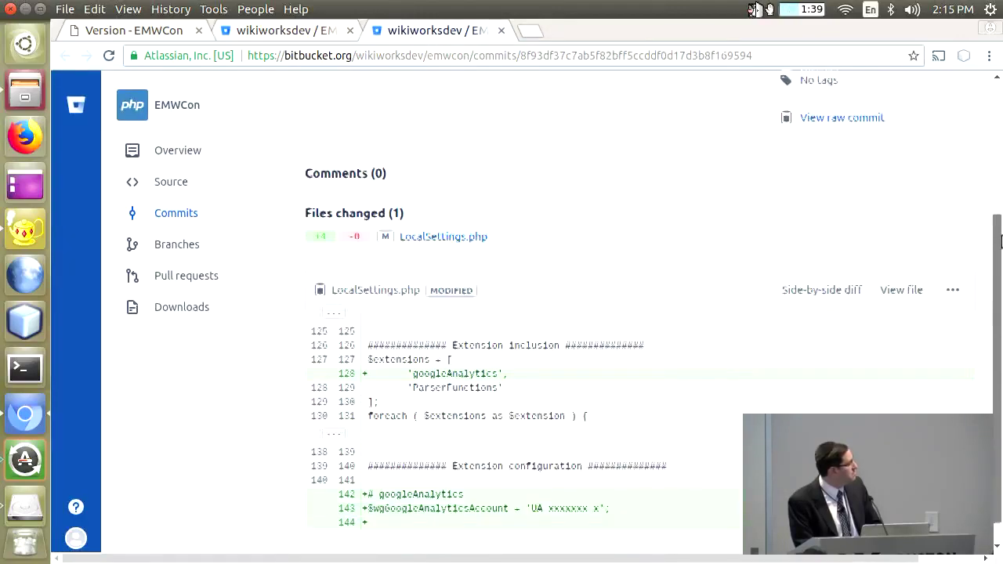
click(502, 30)
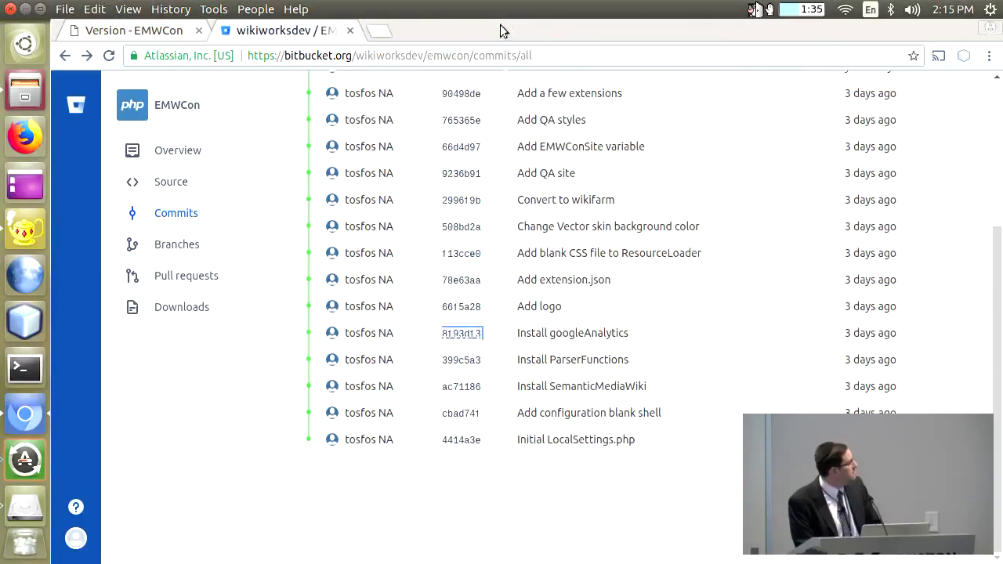
- Open the Add logo commit in a new tab and review its $wgLogo wikiworks-logo.png change
middle_click(461, 307)
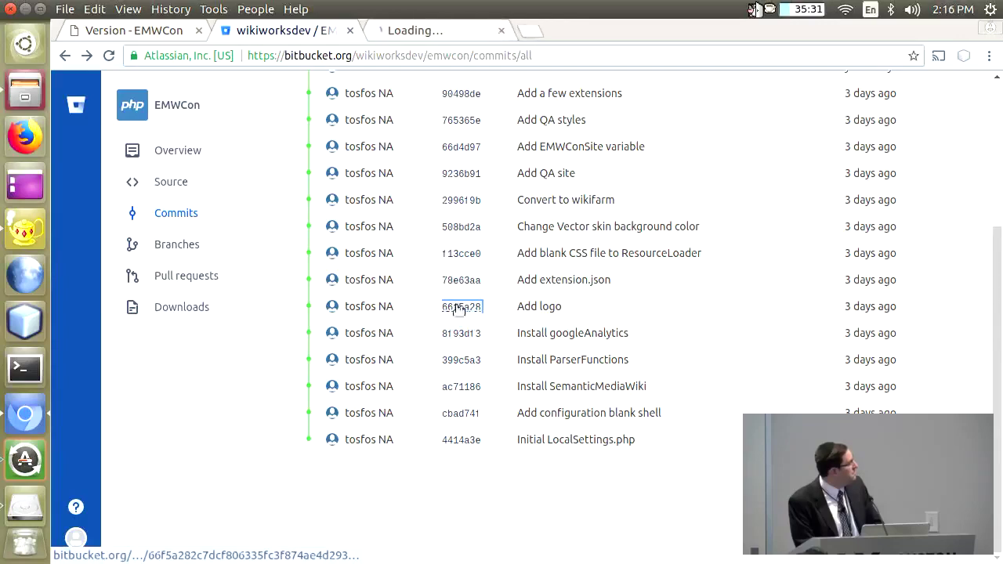
click(414, 30)
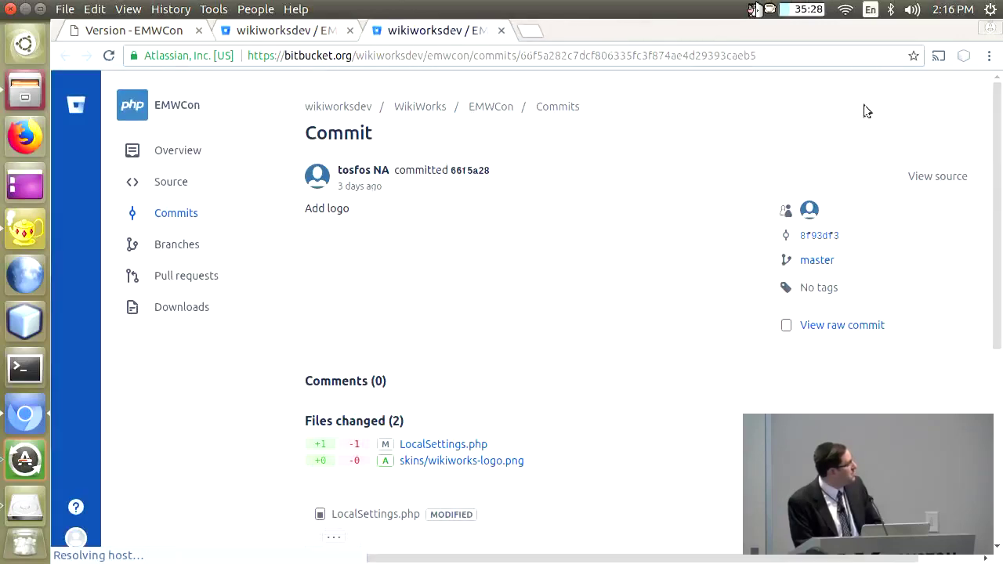
mouse_move(998, 109)
mouse_down()
mouse_move(1000, 206)
mouse_move(925, 288)
mouse_up()
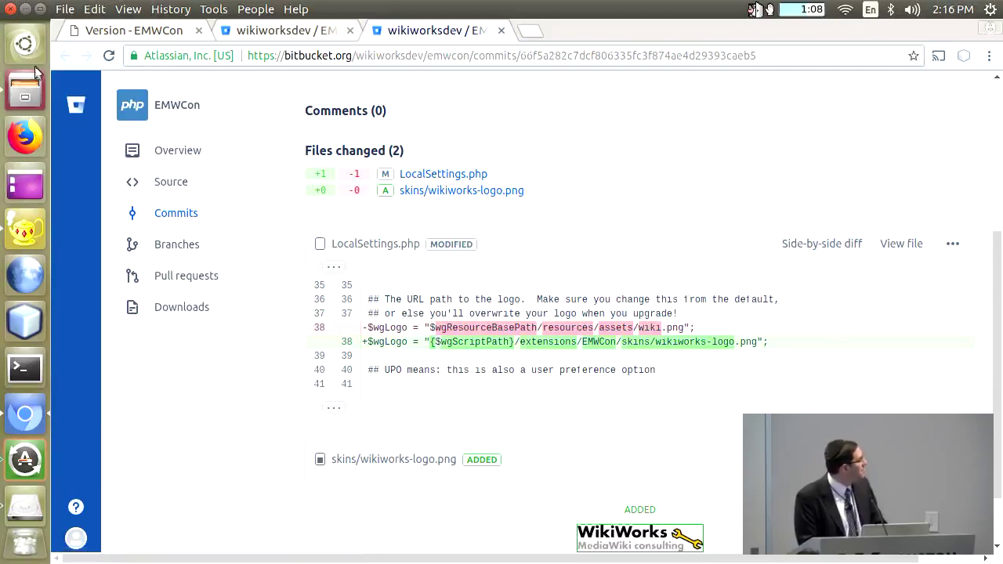
click(25, 92)
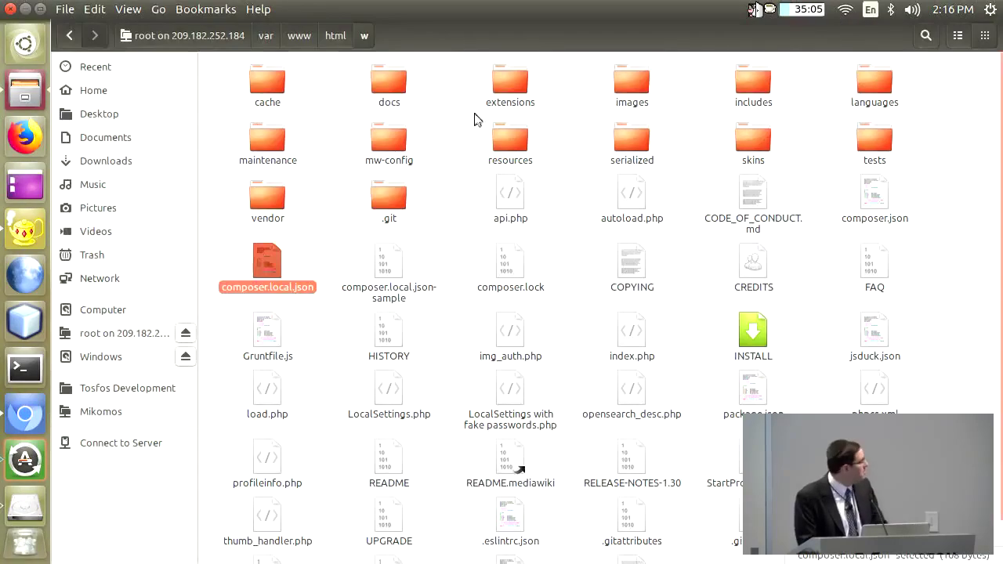
- Open a remote terminal on the server from the w folder in Files
right_click(457, 262)
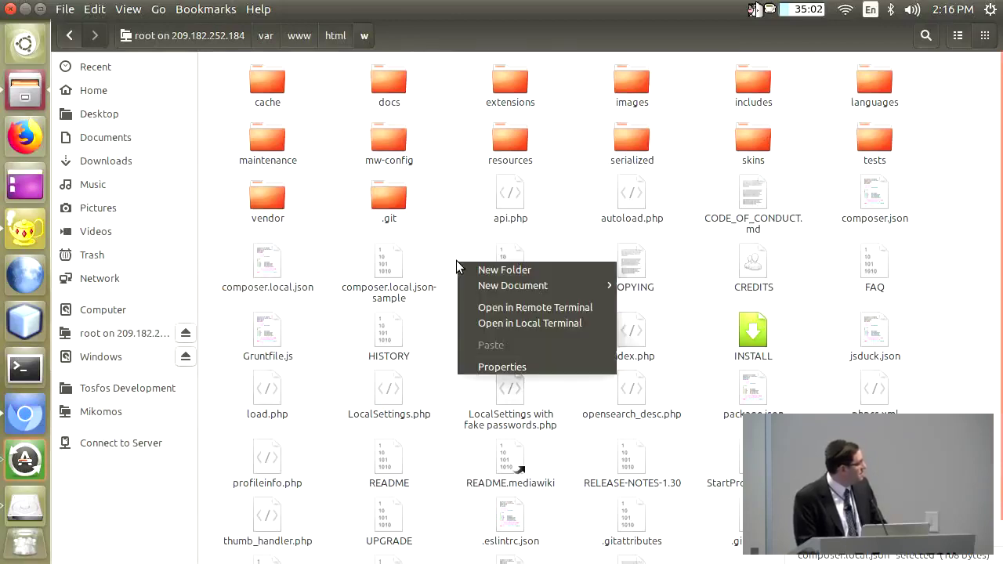
click(528, 308)
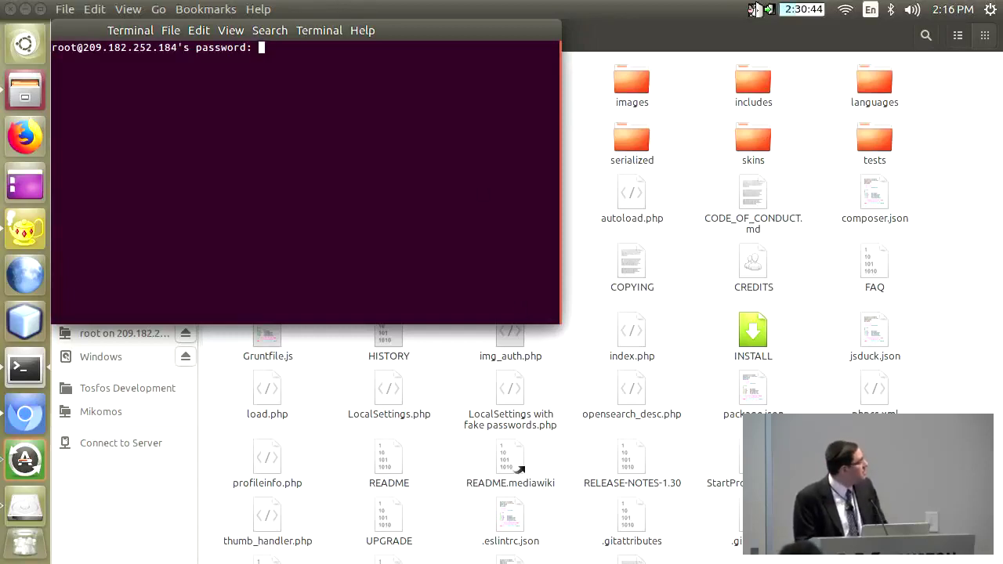
- Log in to the server as root by pasting the password, retrying after the first denial
right_click(273, 193)
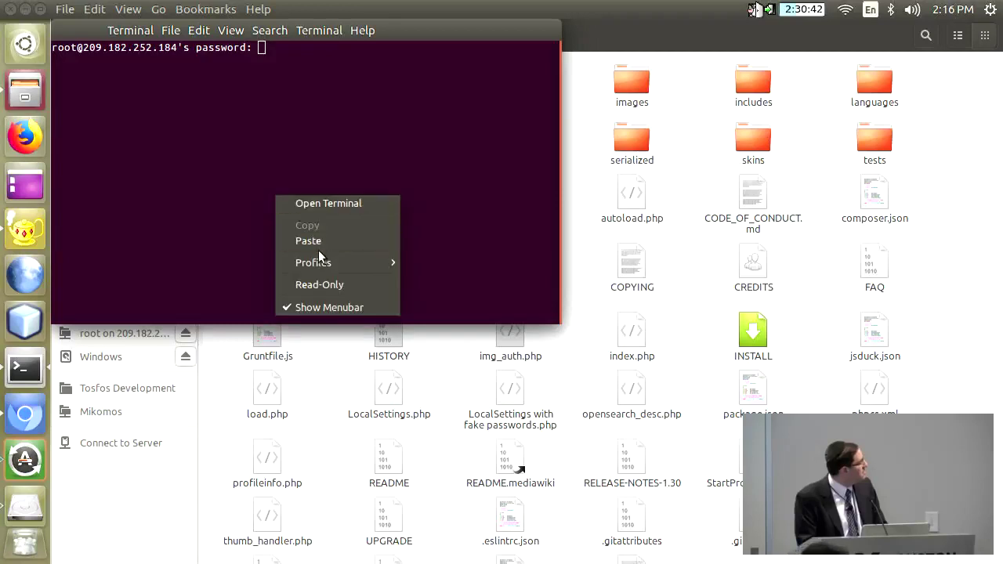
click(322, 238)
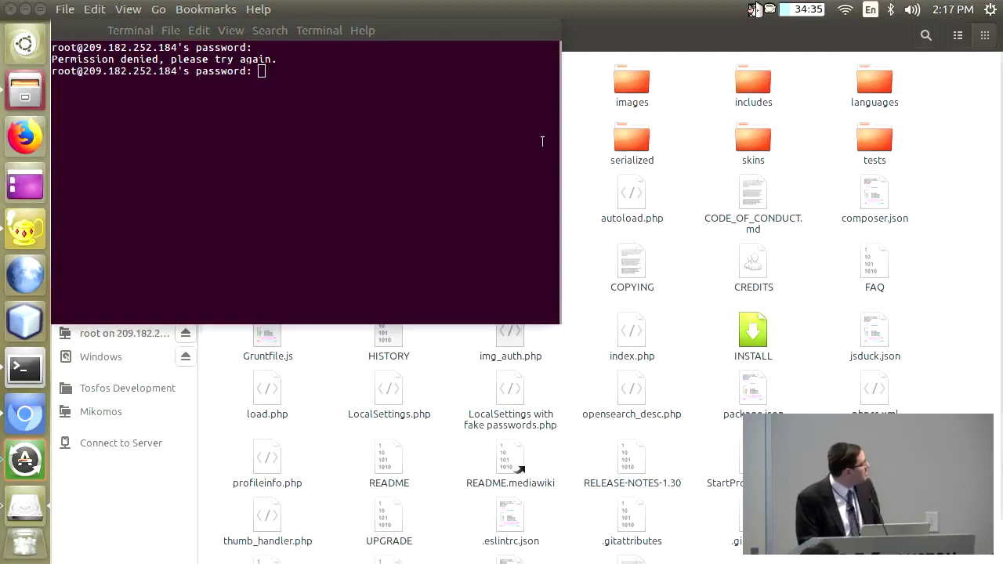
click(443, 154)
right_click(442, 154)
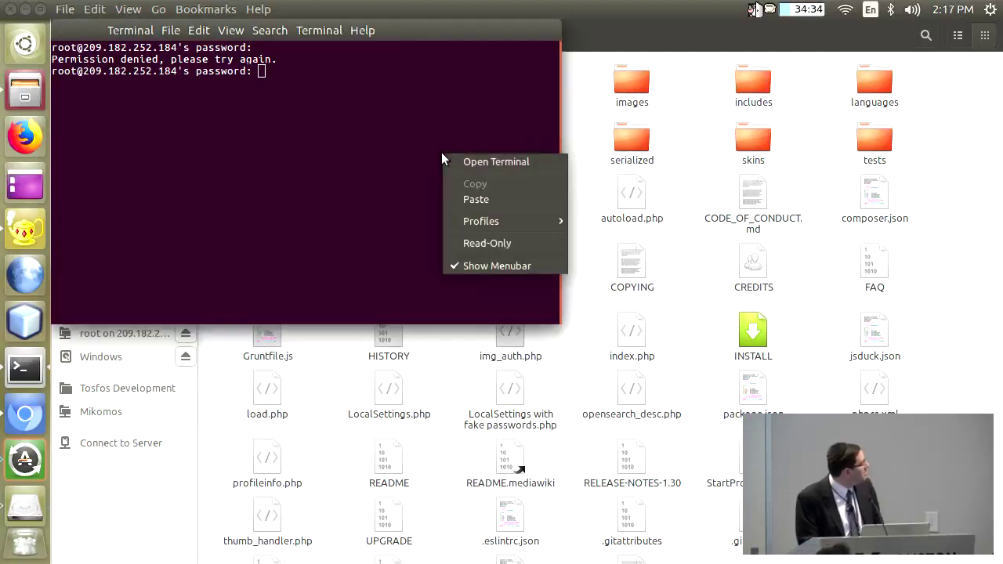
click(467, 200)
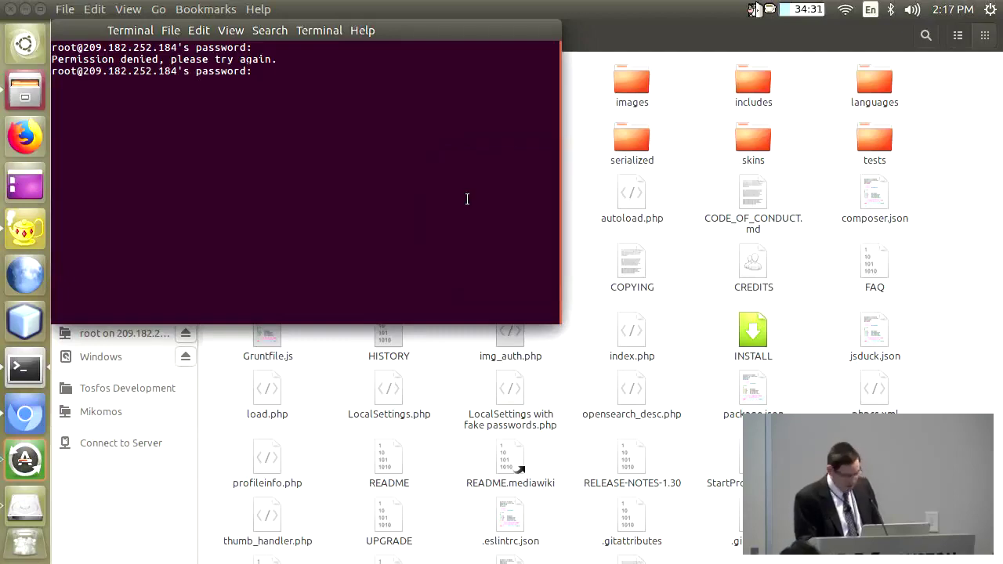
key(Return)
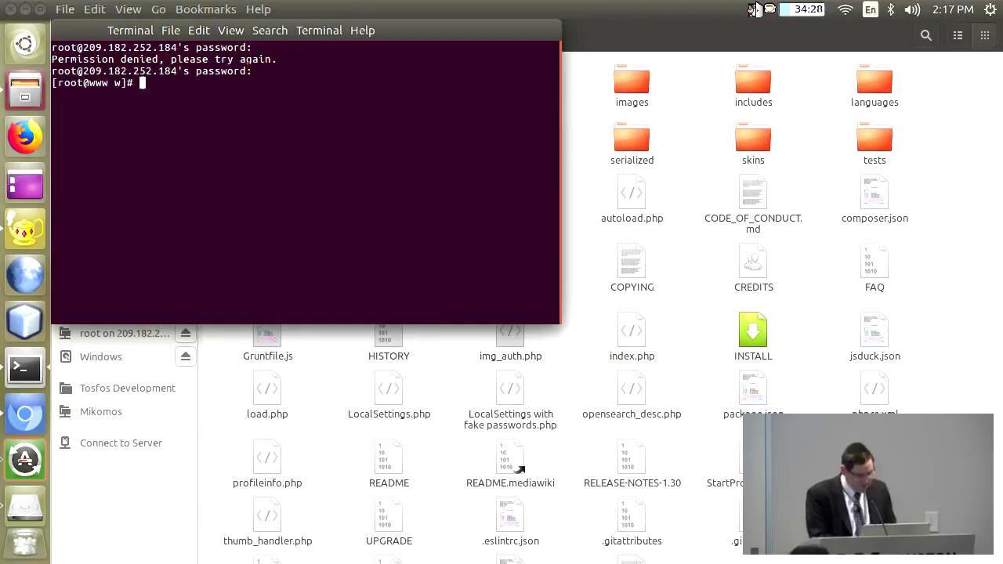
- Switch to the wikiworks user with su wikiworks and return to the Bitbucket commit page
text(su wikiworks)
key(Return)
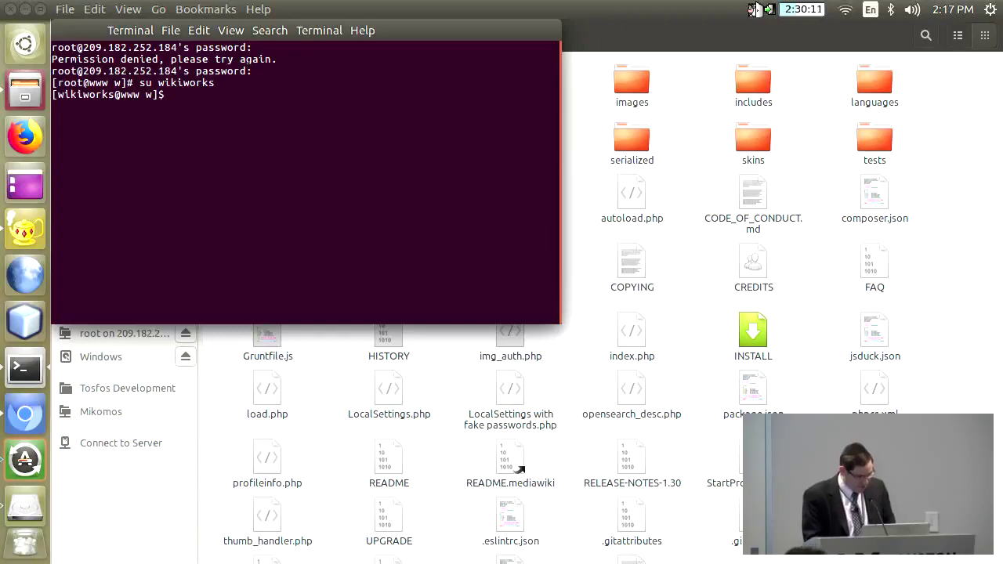
key(alt+Tab)
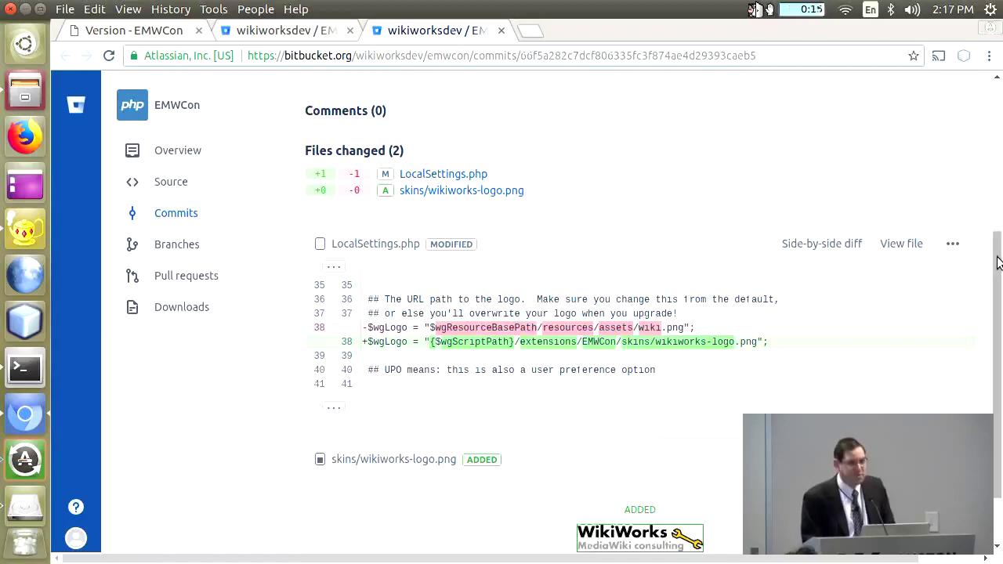
drag(997, 263, 979, 68)
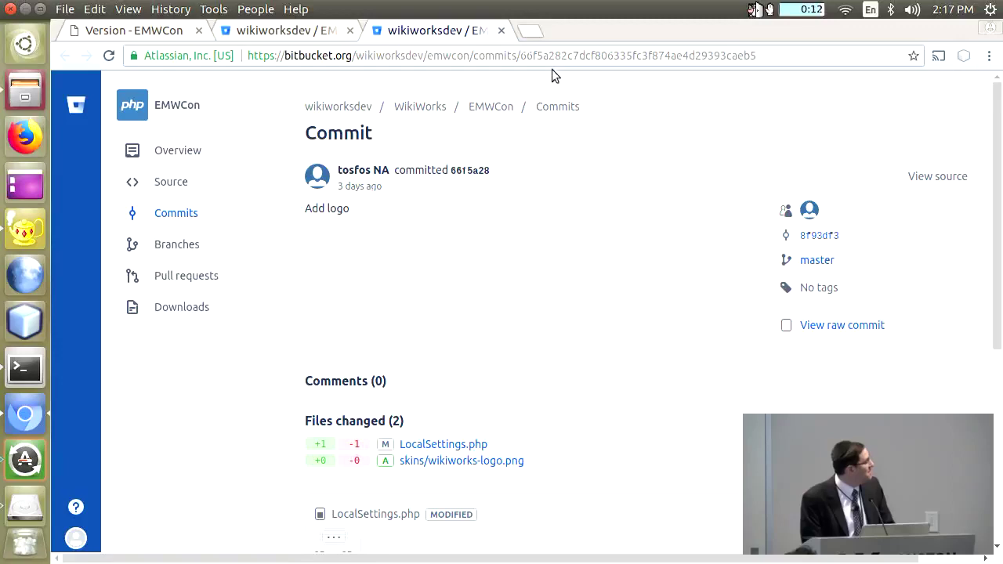
- Copy hash 66f5a28, cd into extensions/EMWCon, and enter git checkout 66f5a28 in the terminal
double_click(475, 171)
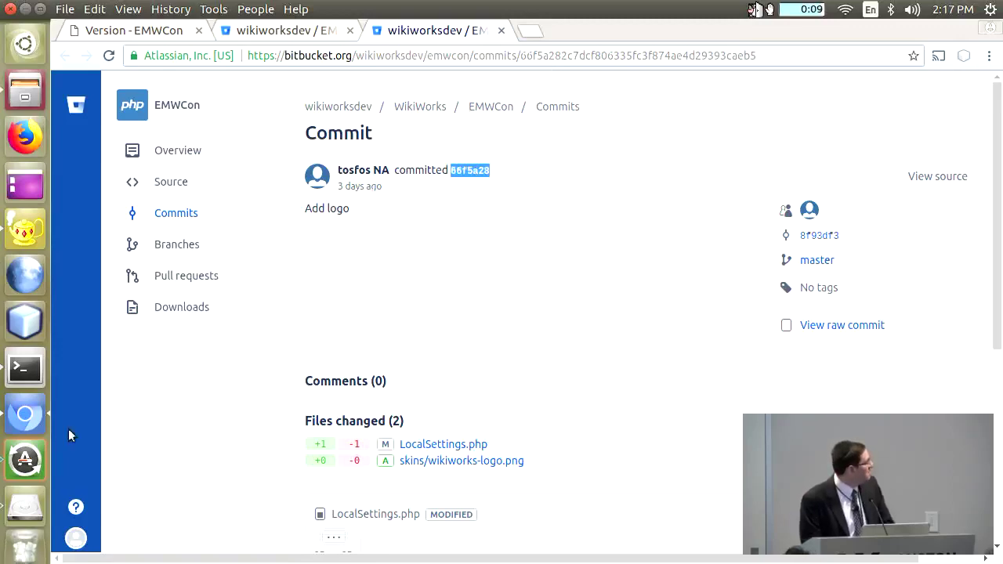
click(33, 382)
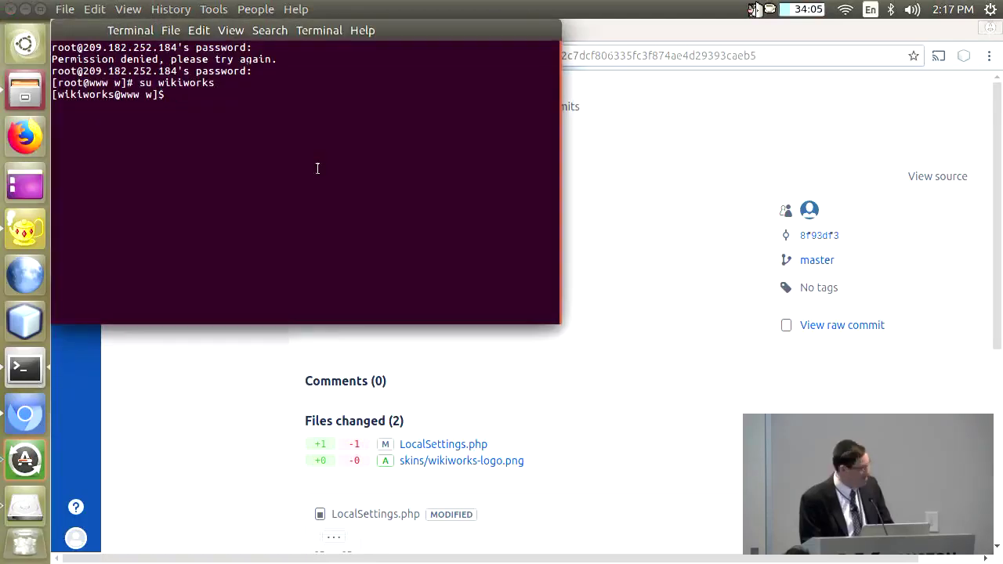
text(cd ex)
key(Tab)
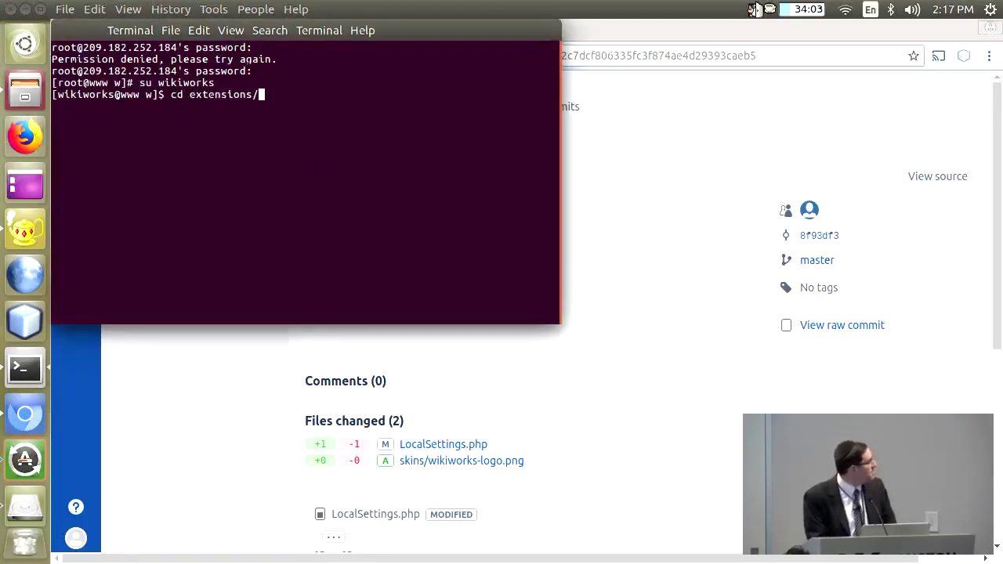
key(Tab)
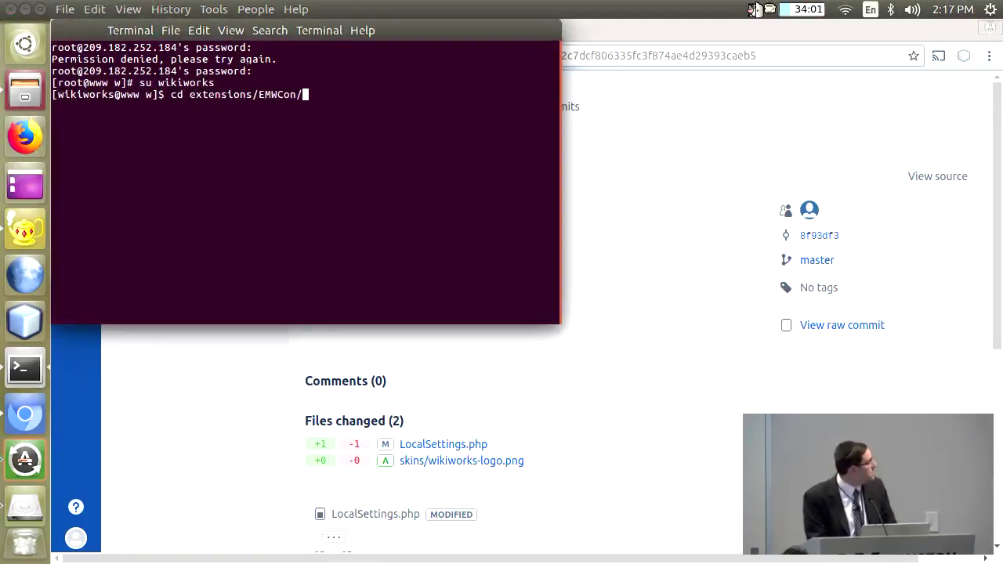
key(Return)
text(git checko)
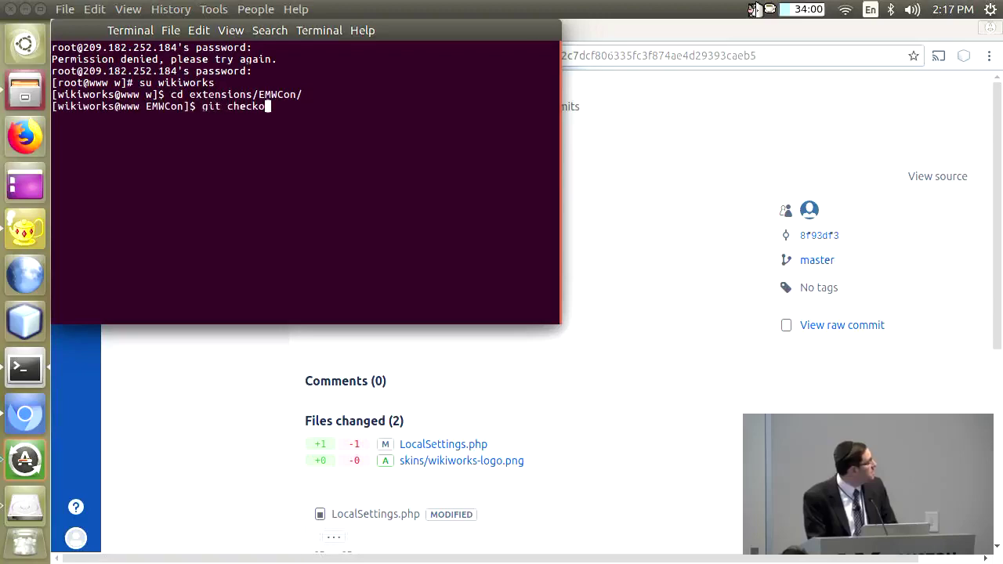
text(ut)
right_click(460, 92)
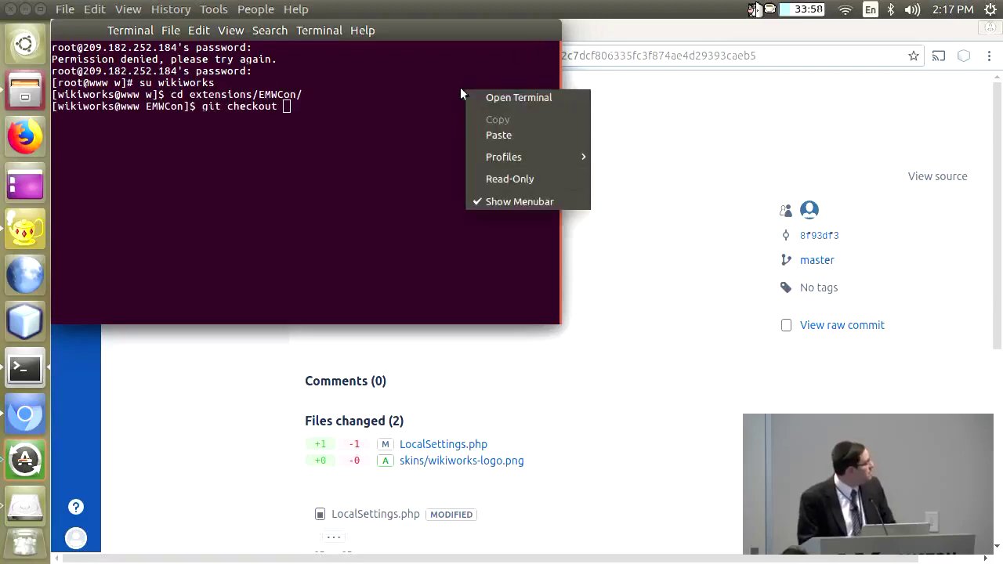
click(473, 137)
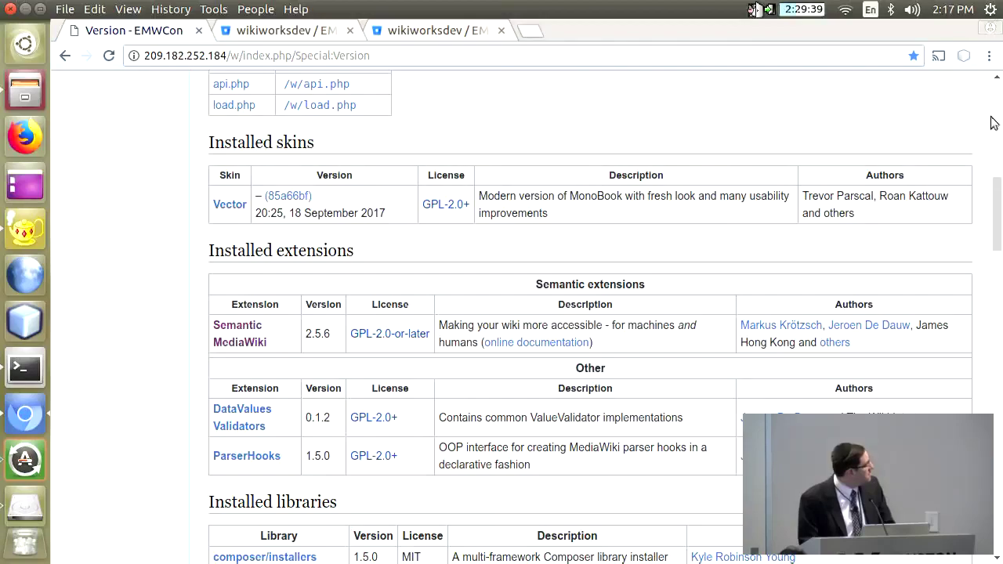
click(994, 123)
- Reload the wiki to show the WikiWorks logo, then open the Add extension.json commit separately
drag(993, 125, 985, 67)
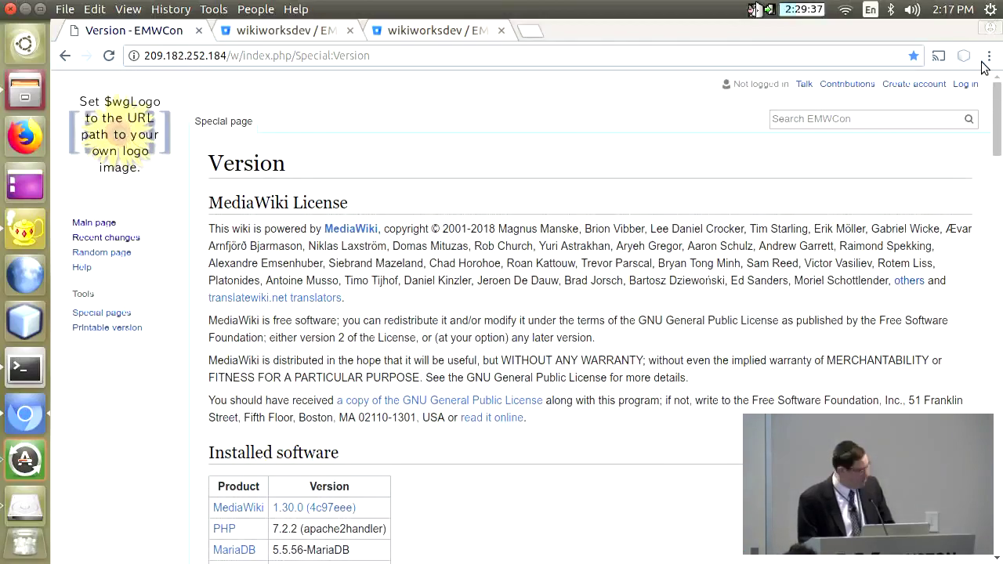
key(ctrl+r)
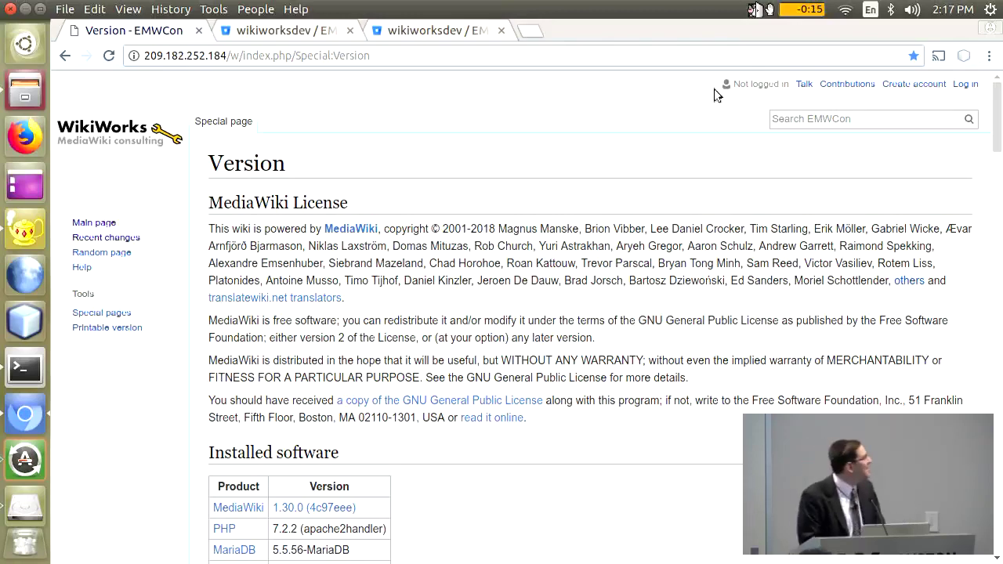
click(310, 31)
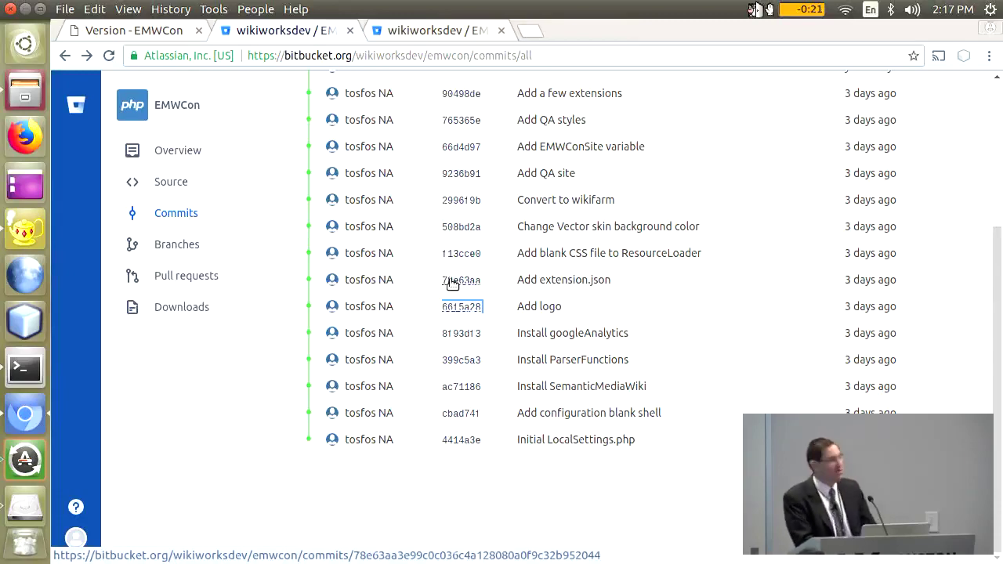
middle_click(452, 283)
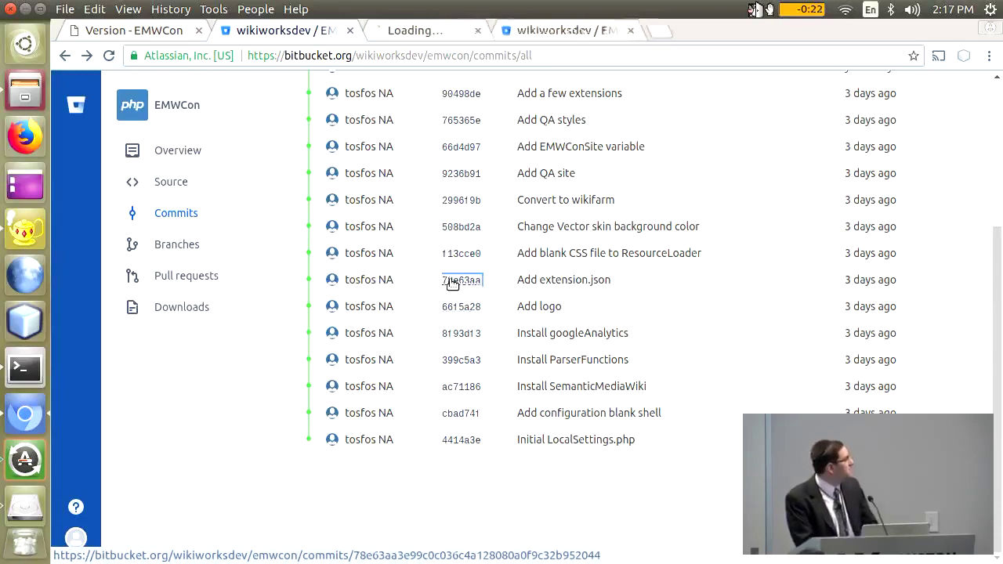
- Review the Add extension.json commit's LocalSettings.php and 15-line extension.json diffs, then close it
click(412, 35)
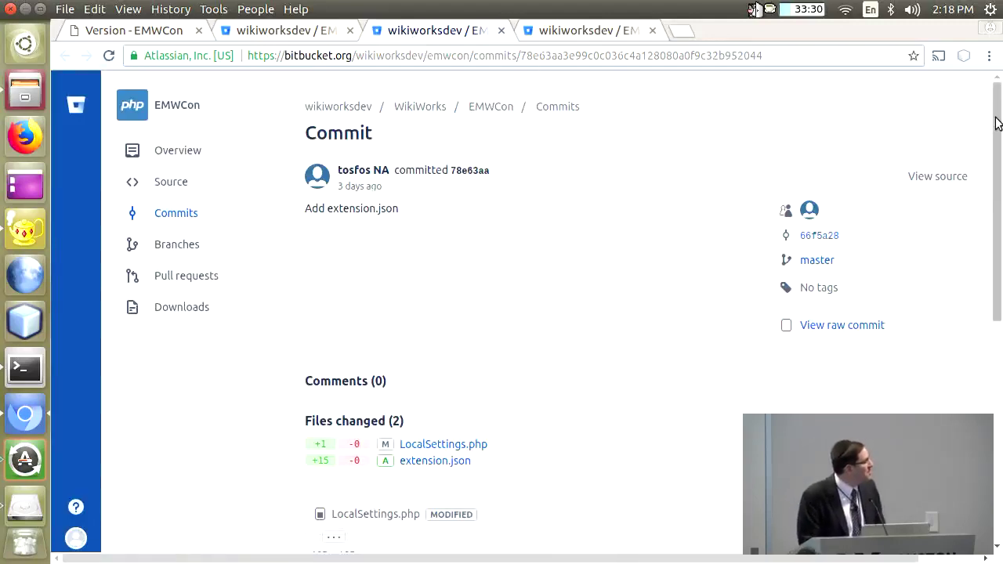
drag(998, 126, 1000, 269)
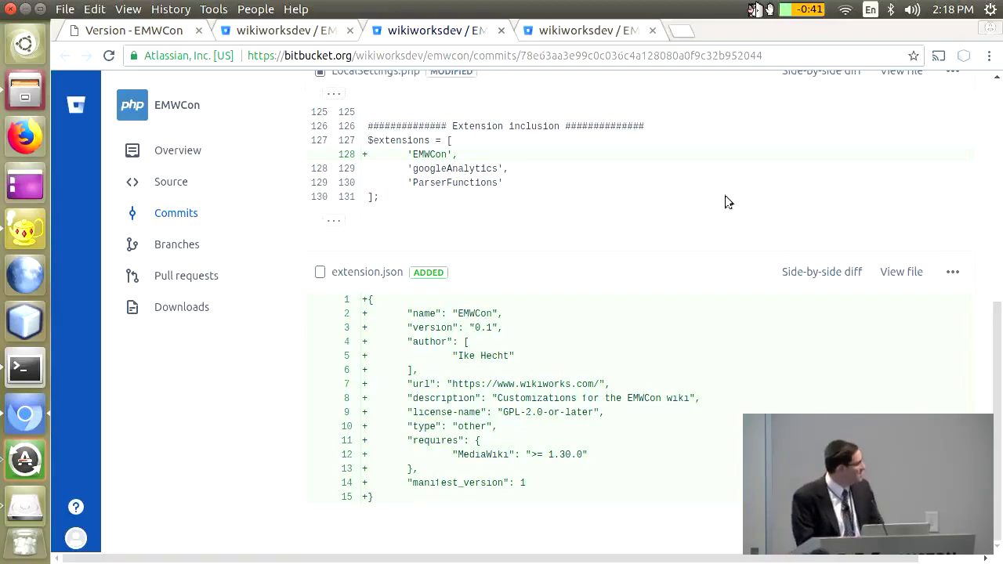
drag(995, 356, 995, 267)
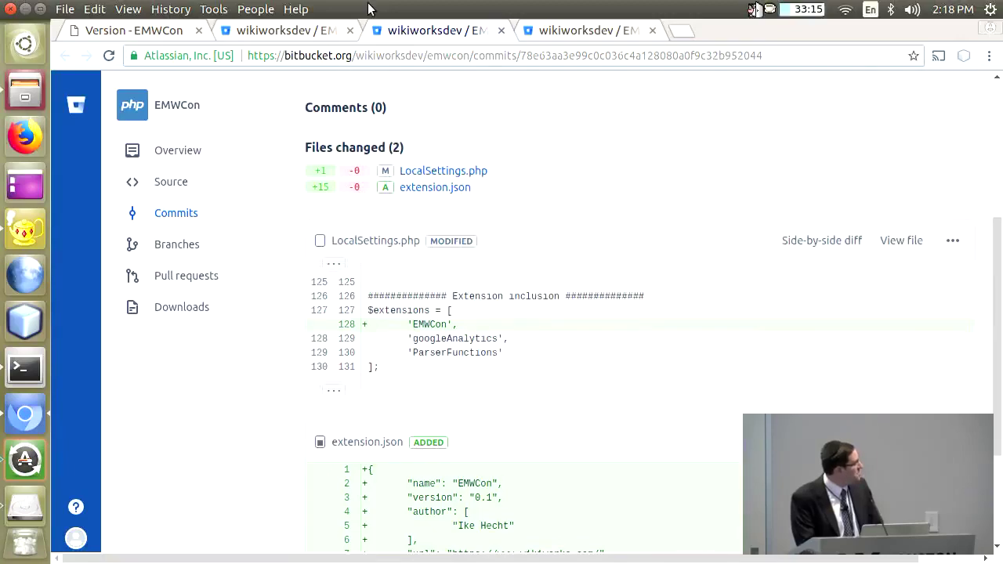
click(500, 32)
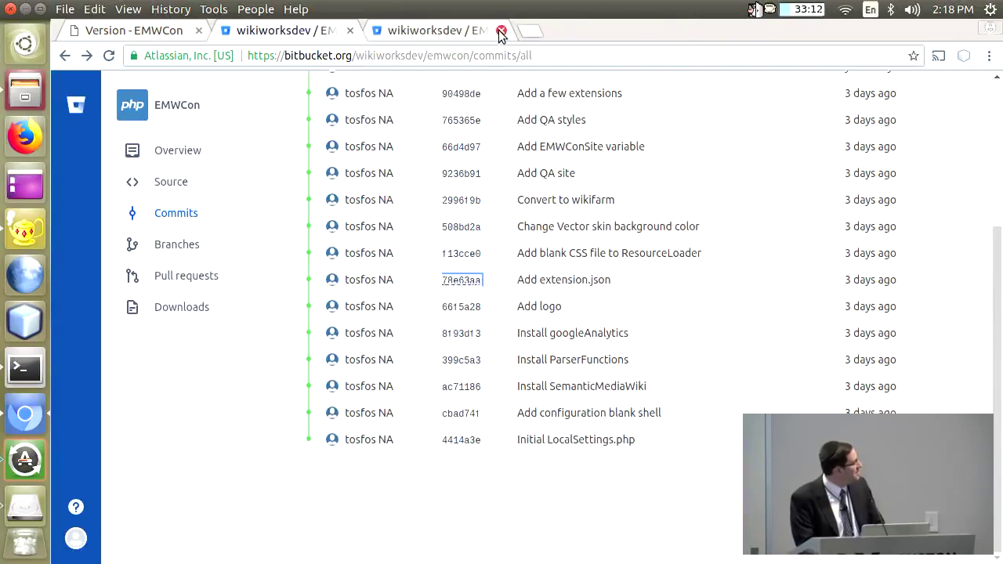
- Review commit f13cce0's EMWConHooks.php and ext.emwCon.css diffs, then return to the commit list
middle_click(443, 253)
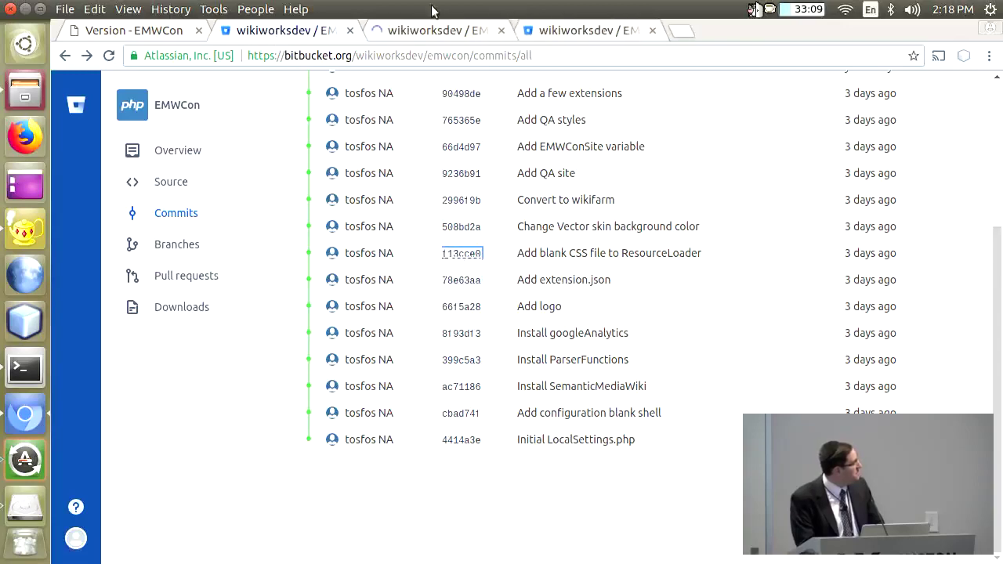
click(431, 32)
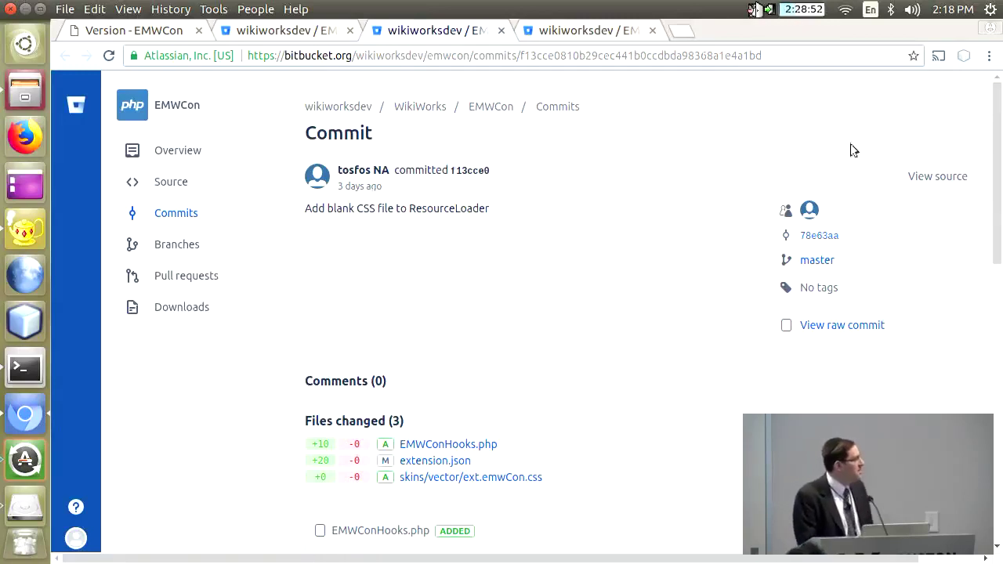
drag(1000, 115, 1001, 334)
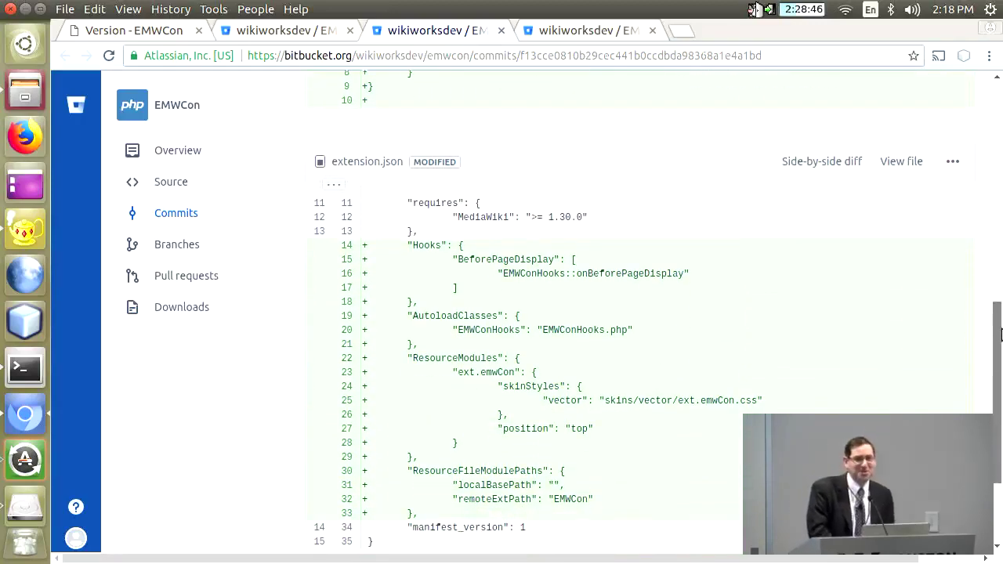
drag(1000, 335, 1000, 354)
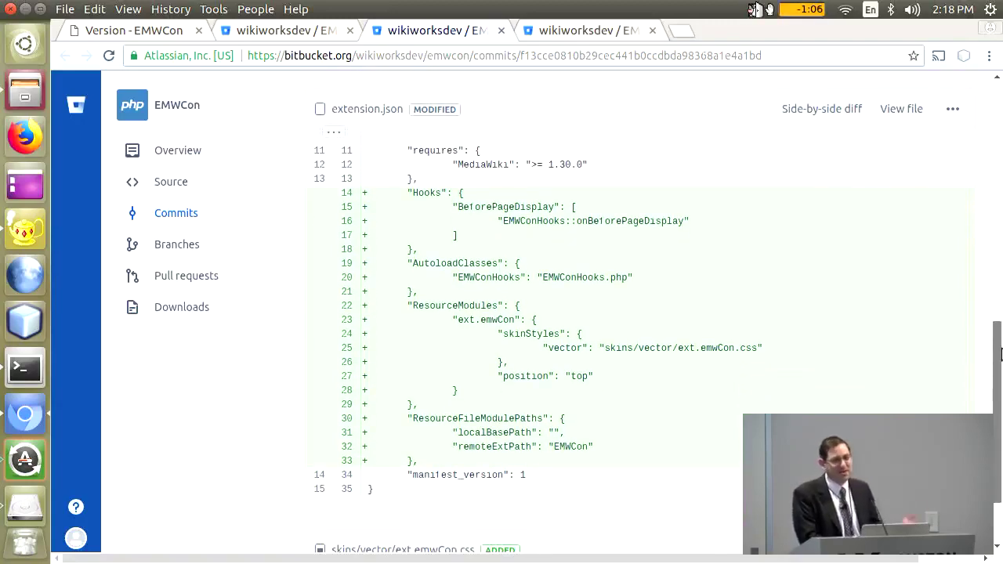
mouse_move(1000, 354)
mouse_down()
mouse_move(1001, 394)
mouse_move(987, 320)
mouse_move(992, 375)
mouse_up()
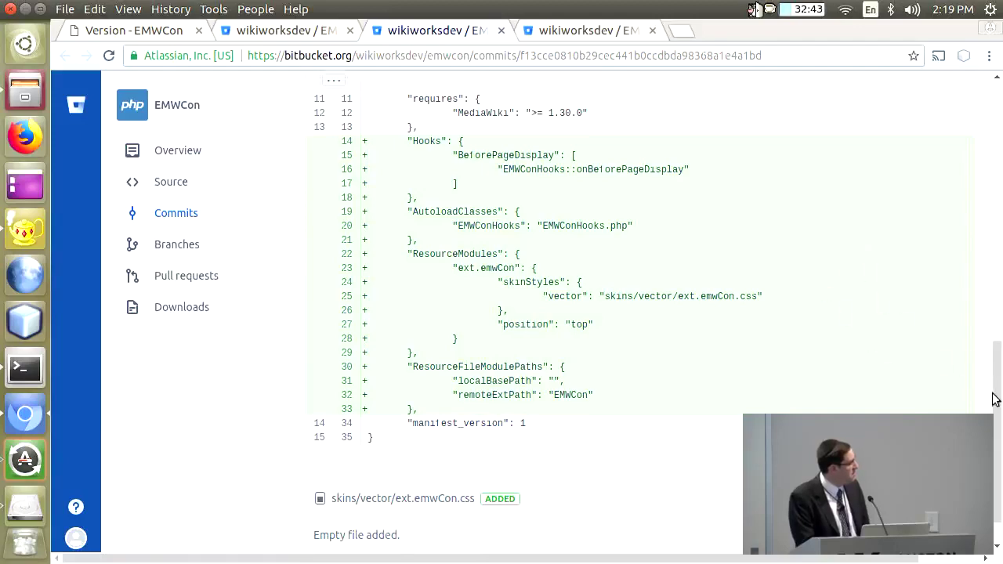
drag(994, 398, 963, 253)
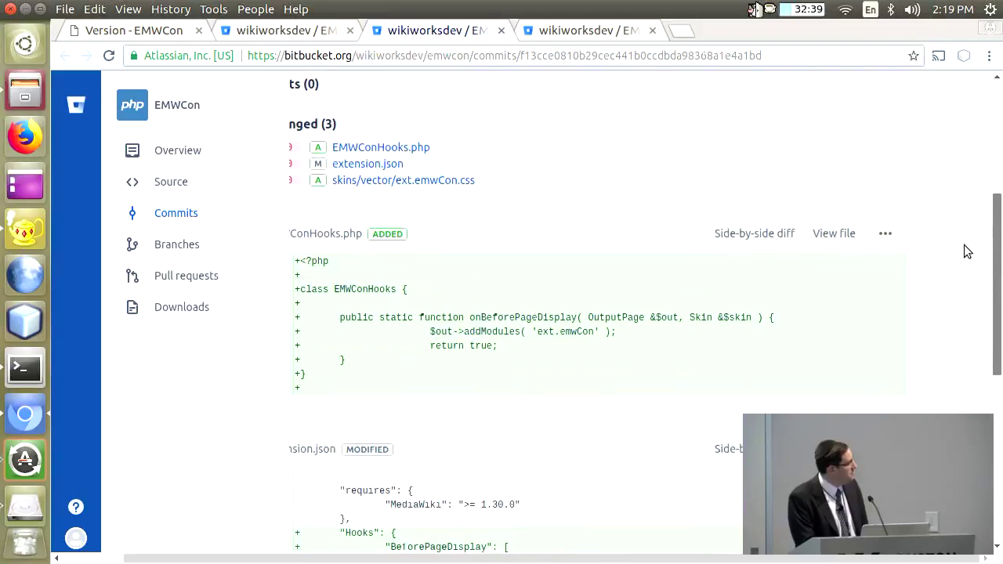
scroll(957, 217, up, 4)
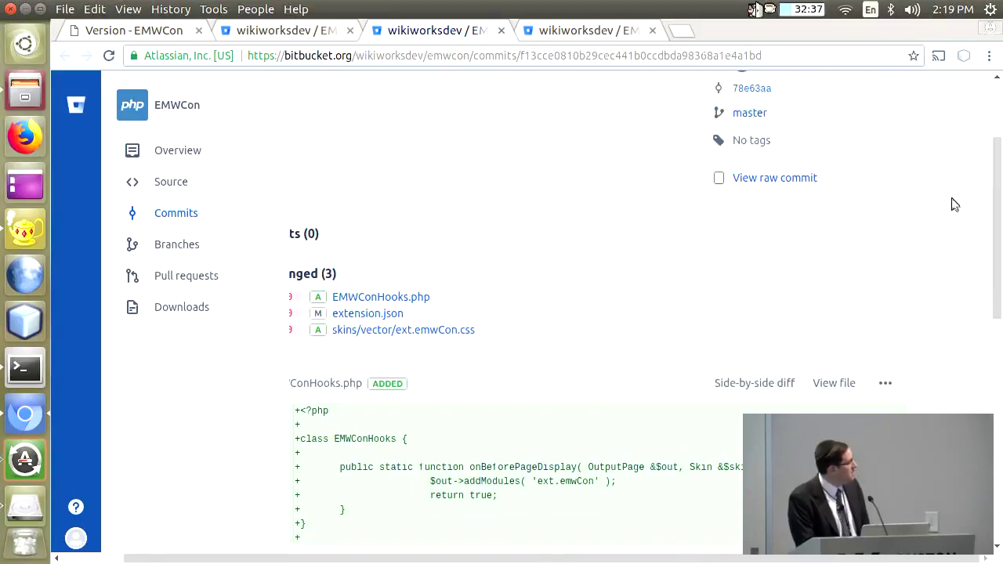
drag(993, 183, 996, 415)
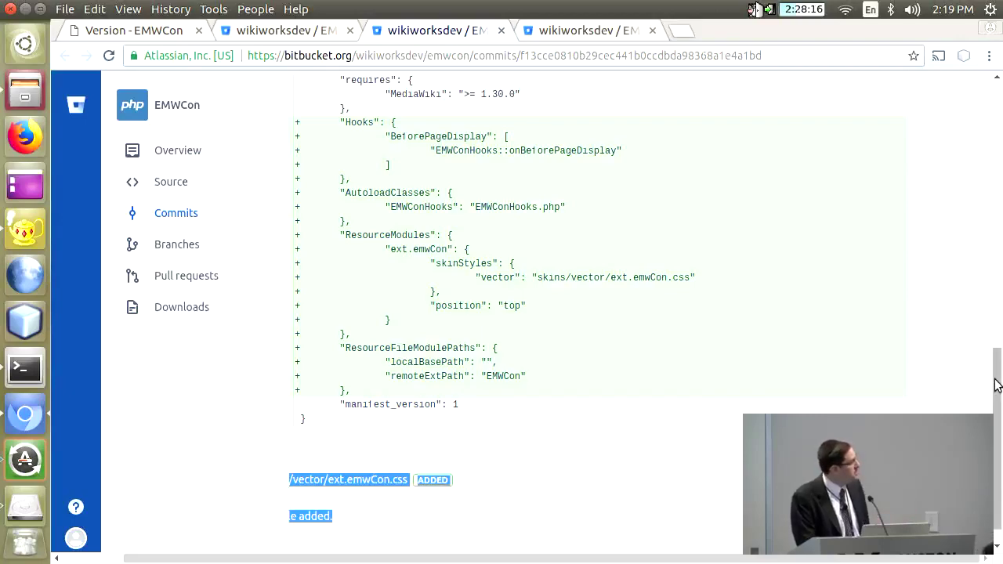
mouse_move(997, 380)
mouse_down()
mouse_move(945, 269)
mouse_move(965, 295)
mouse_up()
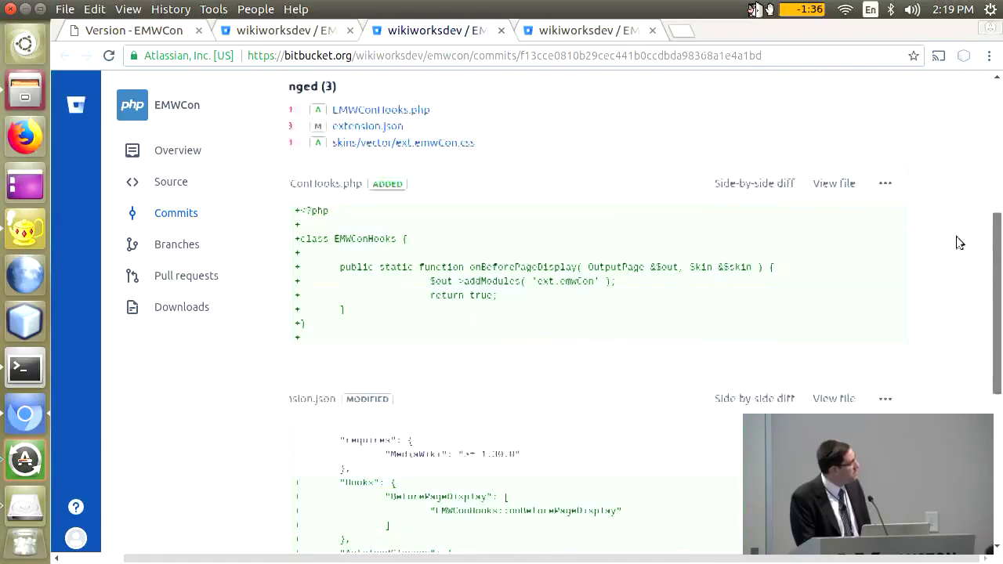
drag(968, 303, 949, 199)
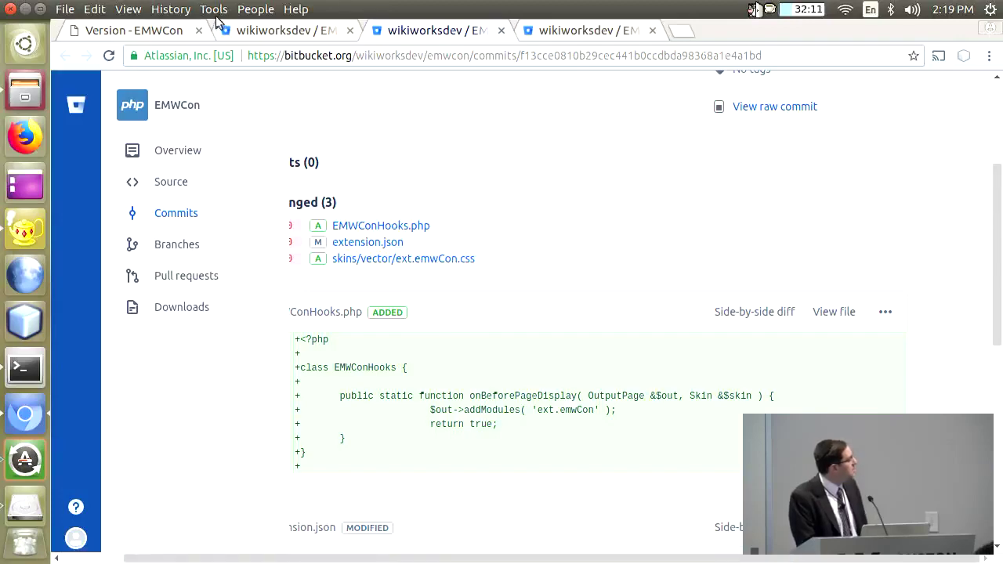
click(312, 19)
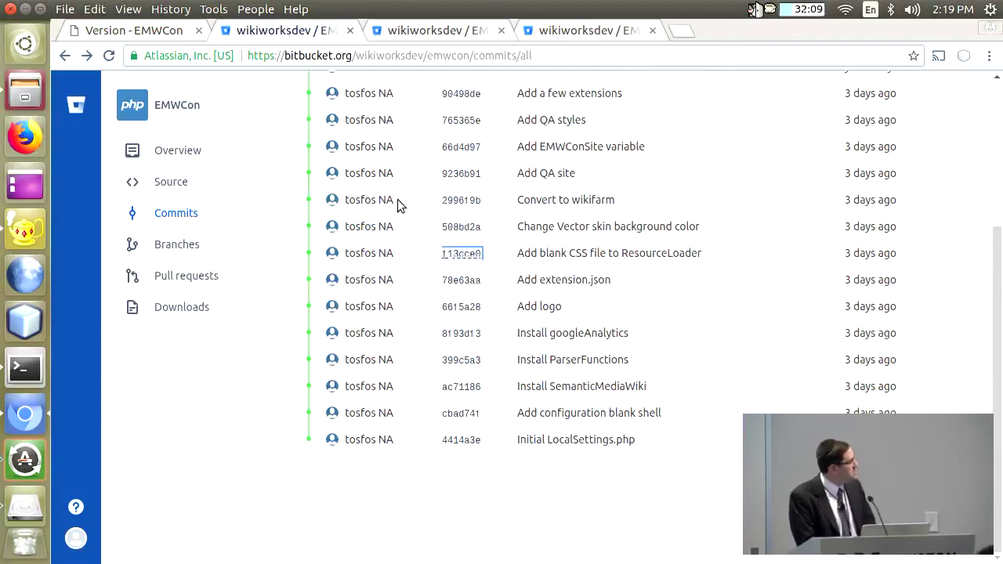
- Open the Change Vector skin background color commit in a new tab and select its hash 508bd2a
middle_click(459, 227)
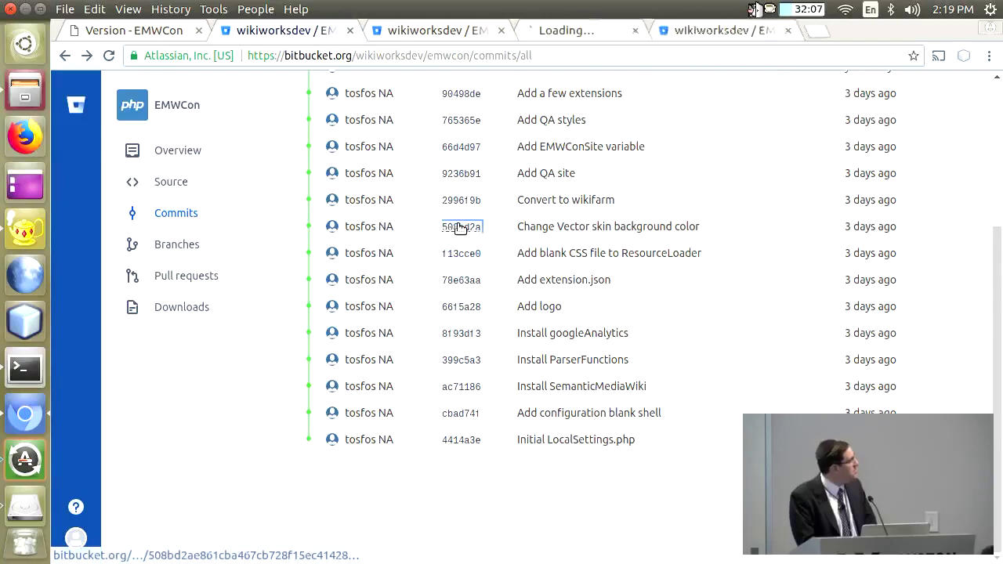
click(567, 36)
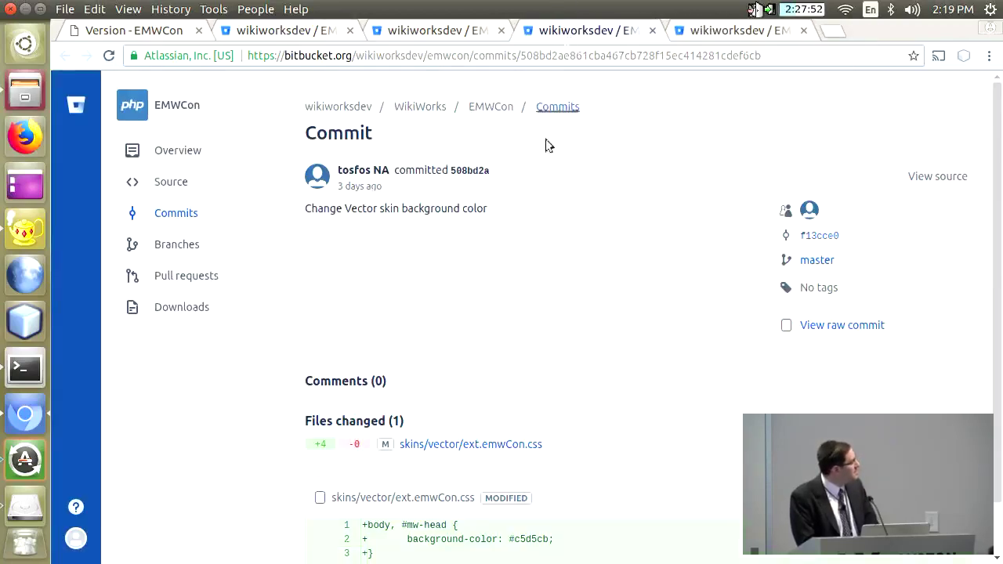
double_click(482, 170)
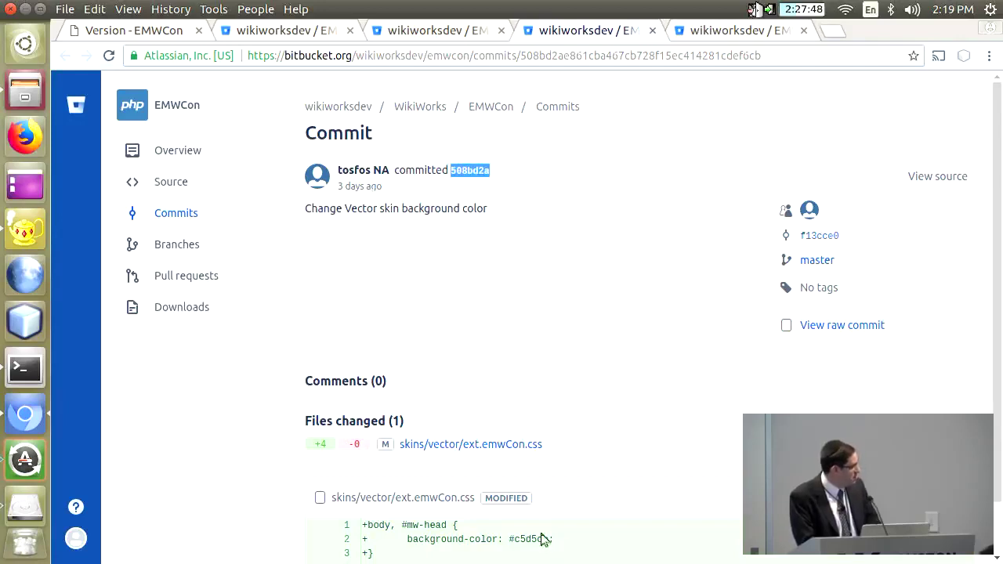
- Run git checkout 508bd2a in the terminal using the pasted hash
click(24, 368)
text(g)
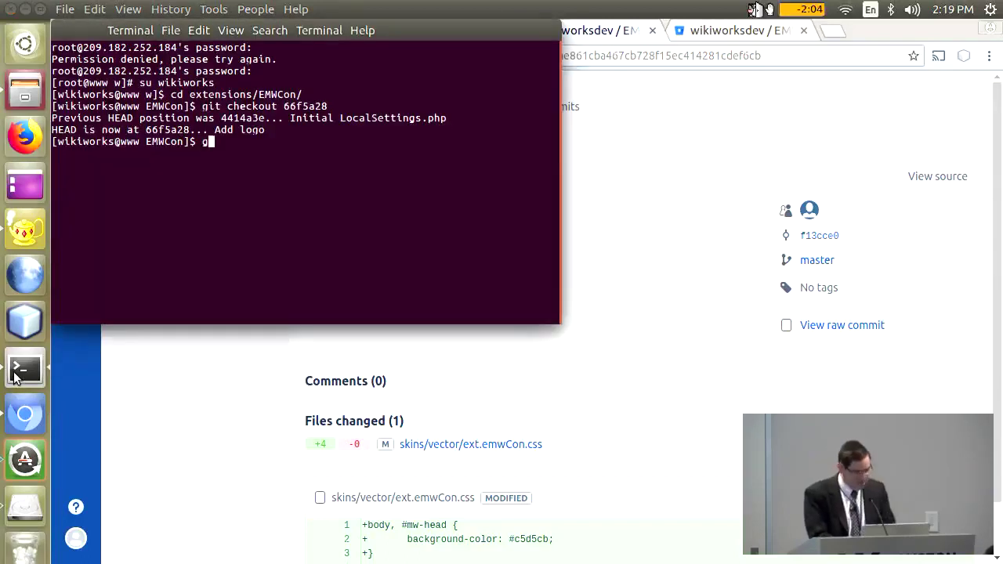
text(it checkout)
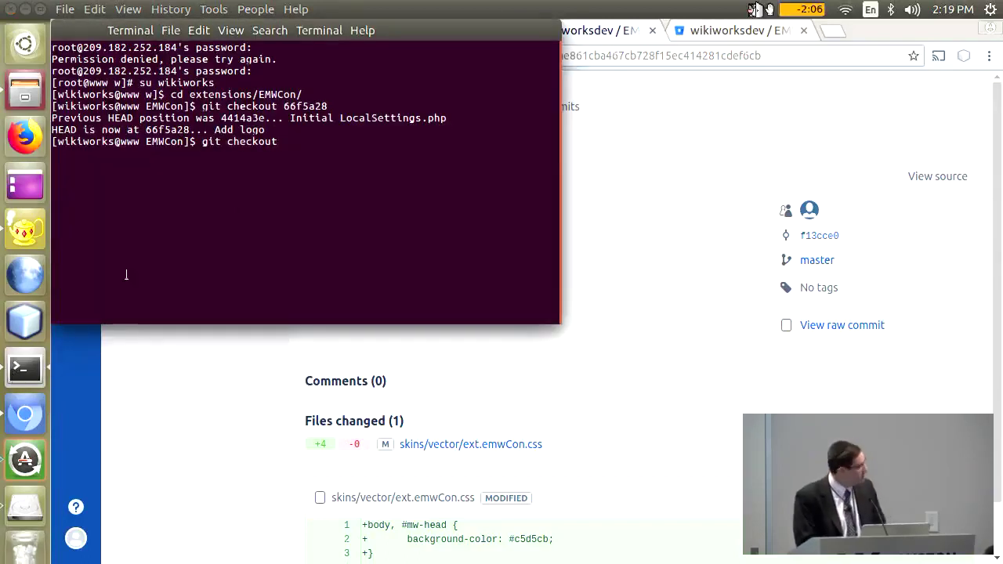
right_click(347, 158)
click(361, 199)
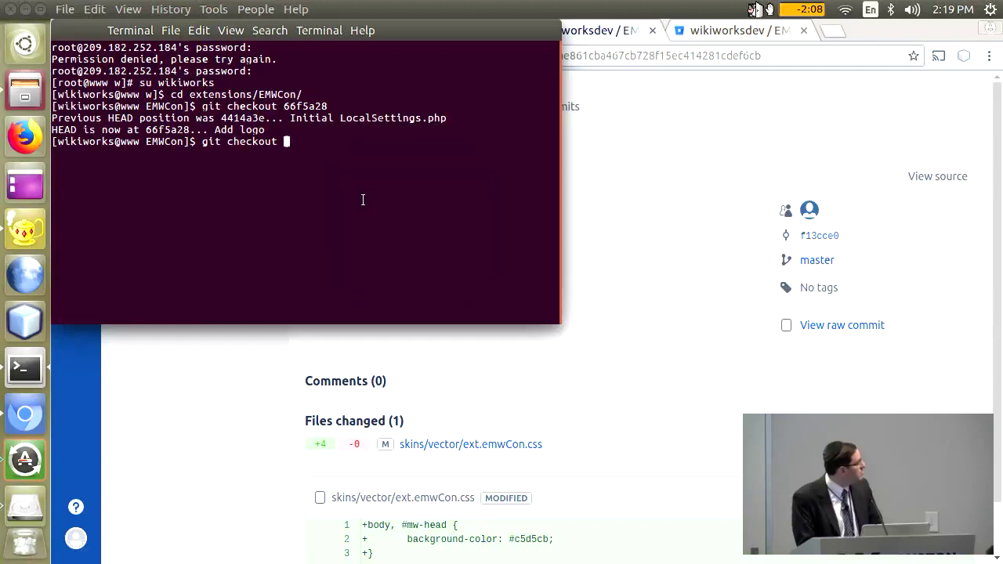
key(Return)
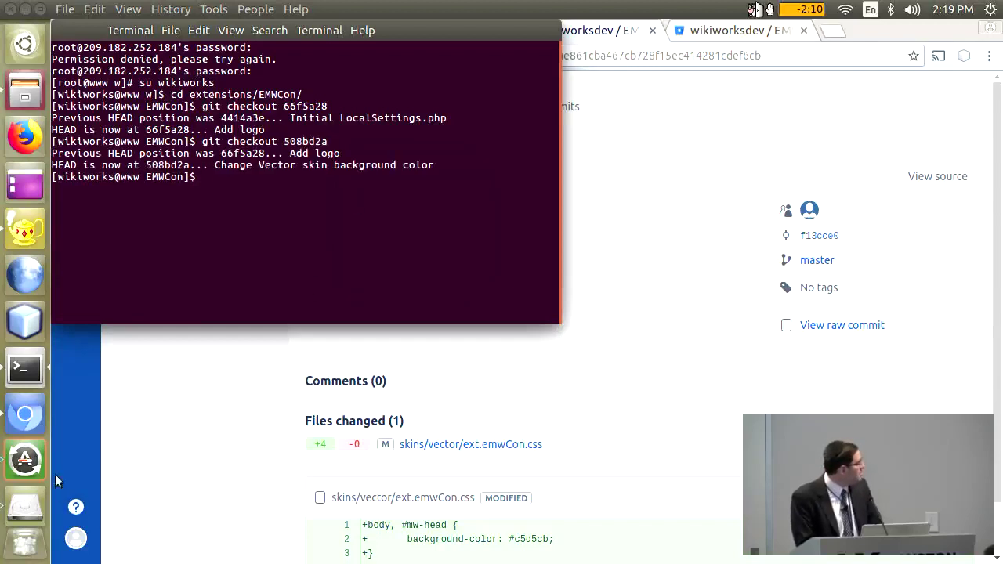
- Return to Chromium, moving from the wiki Version page to the Bitbucket commit list
click(26, 432)
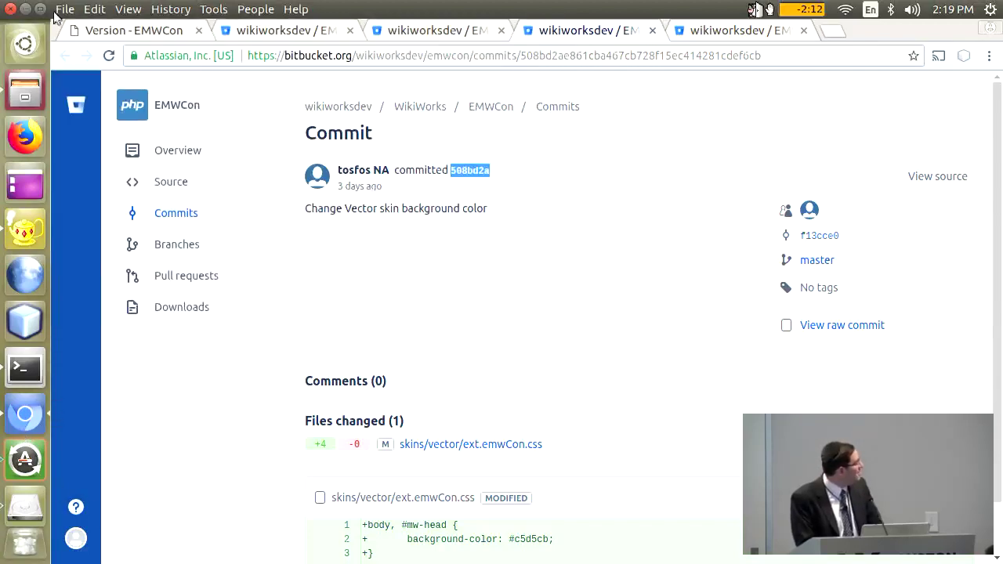
click(90, 29)
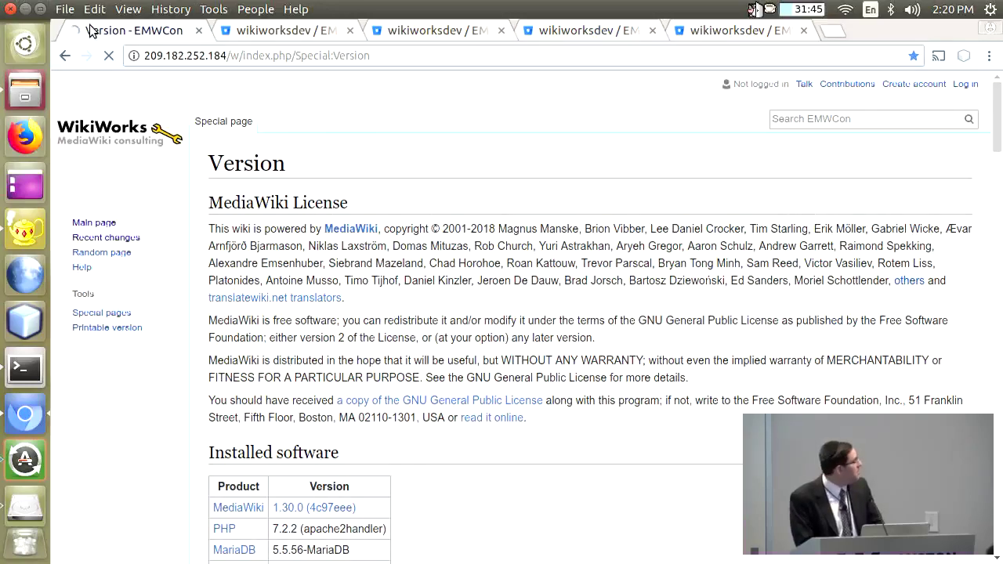
click(269, 32)
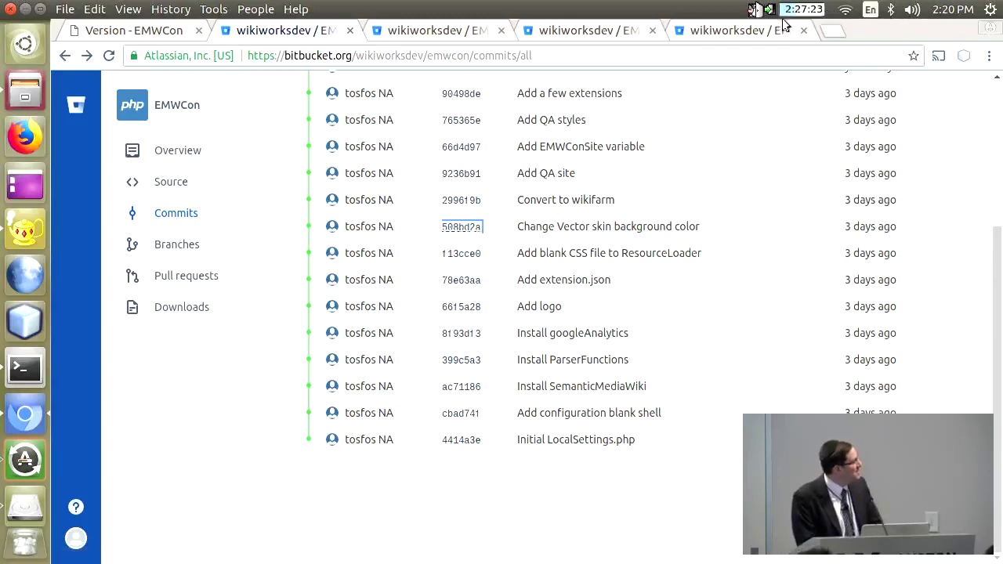
click(989, 55)
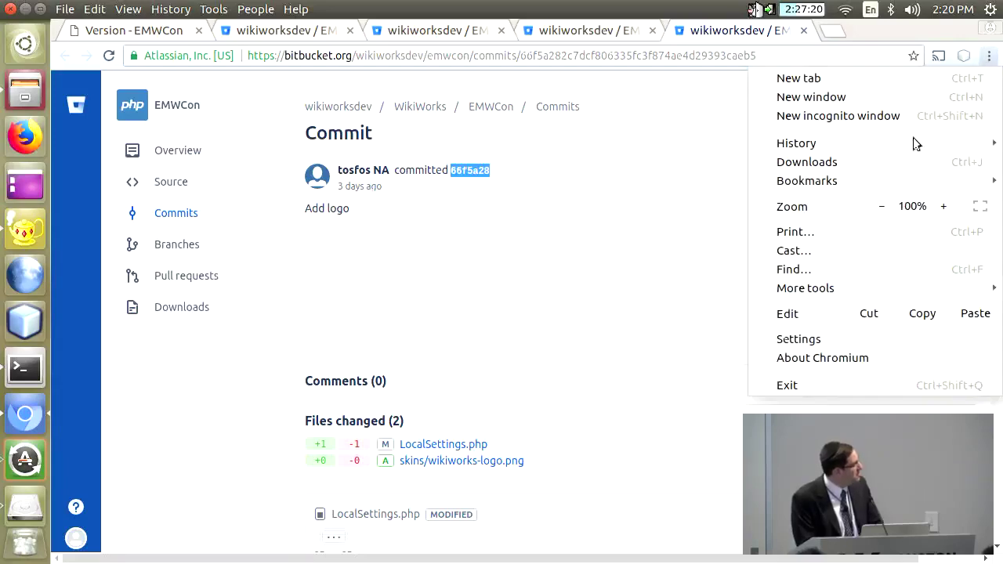
mouse_move(807, 180)
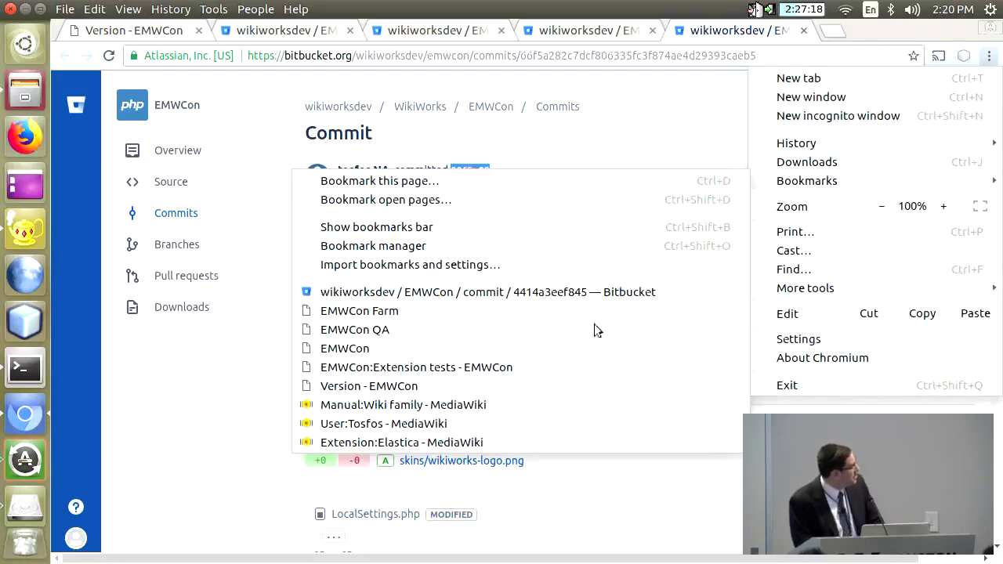
- Open the 'Manual:Wiki family - MediaWiki' bookmark at its Ultimate minimalist solution section
click(548, 411)
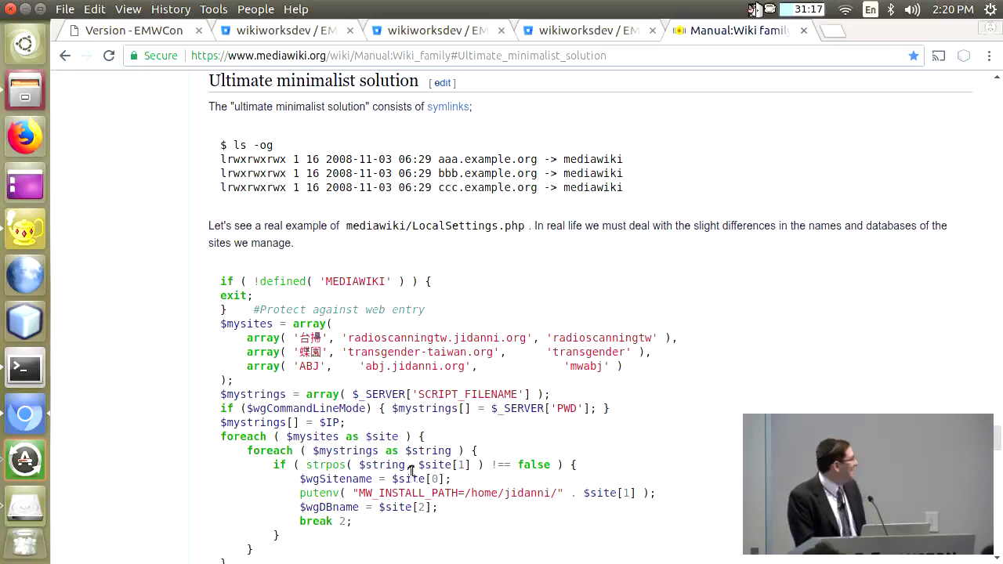
- In the terminal, go up three folders to the html folder and list it
click(25, 366)
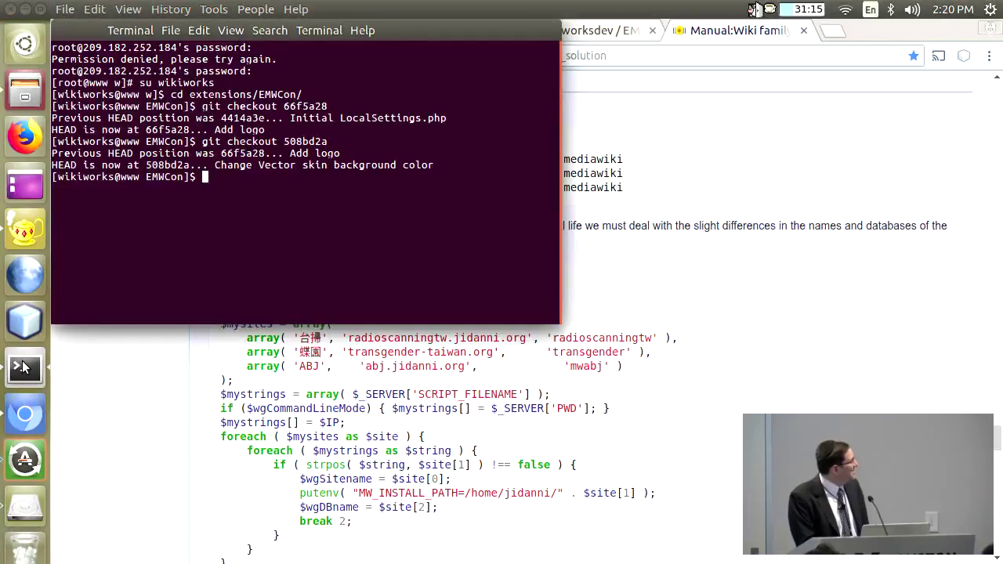
text(cd)
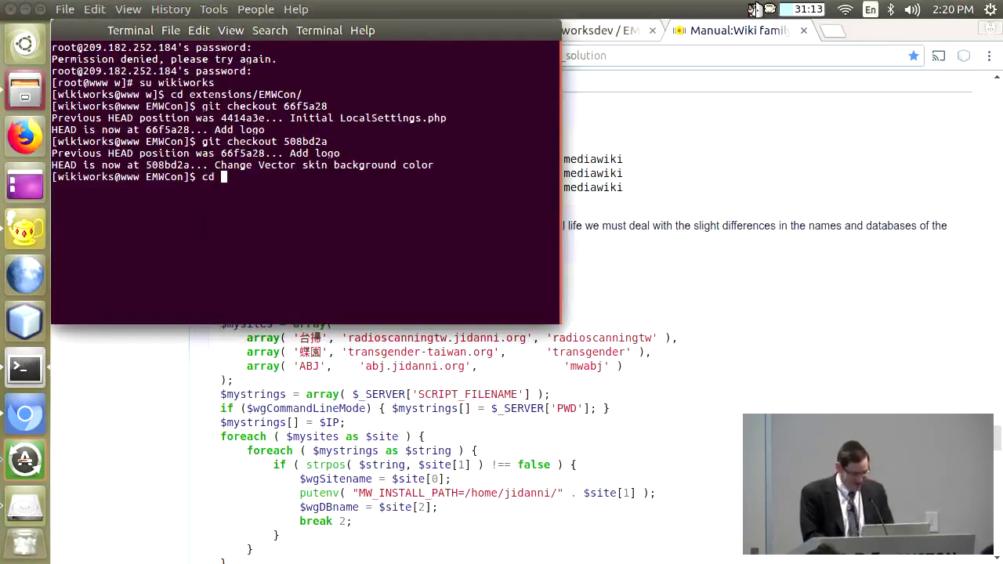
text( ../..)
key(Return)
text(c)
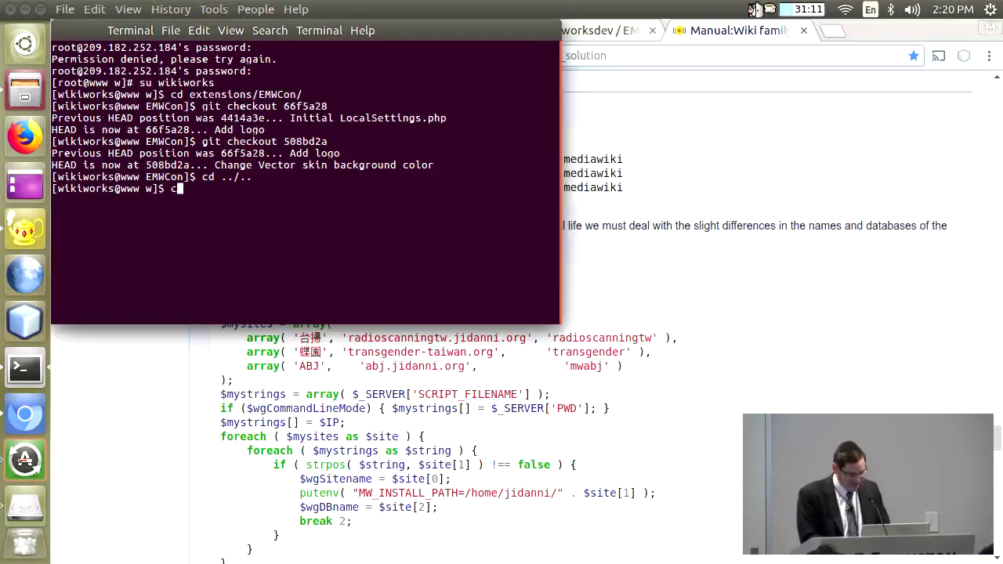
text(d ..)
key(Return)
text(l)
key(Return)
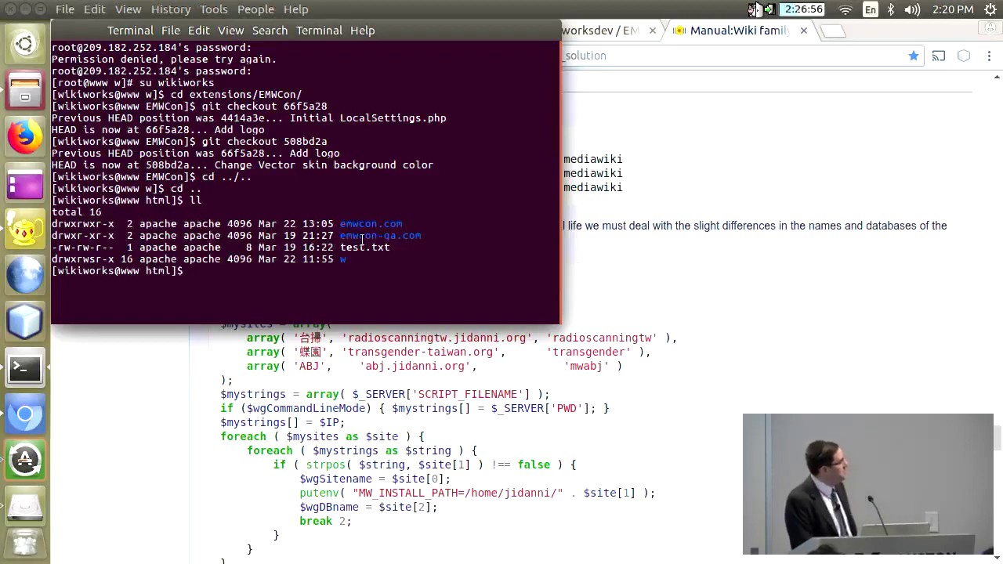
- Enter the emwcon.com folder and list its contents, including robots.txt and the w link
text(c)
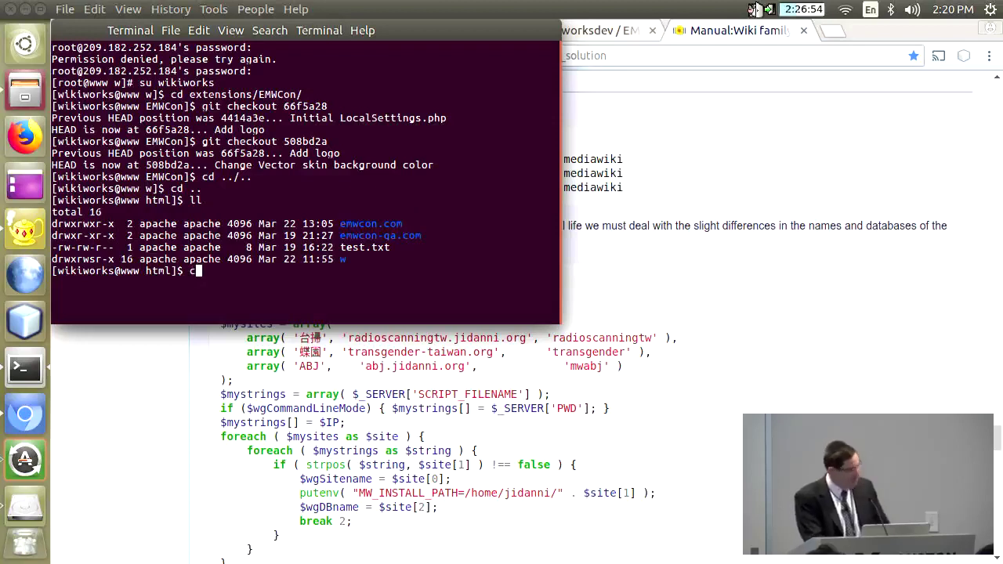
text(d eem)
key(BackSpace)
key(BackSpace)
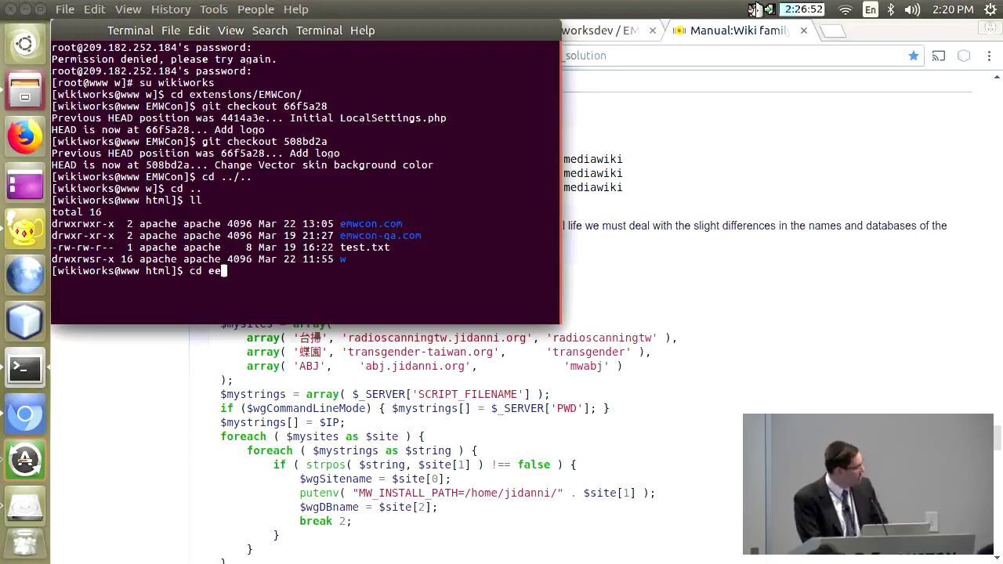
text(mw)
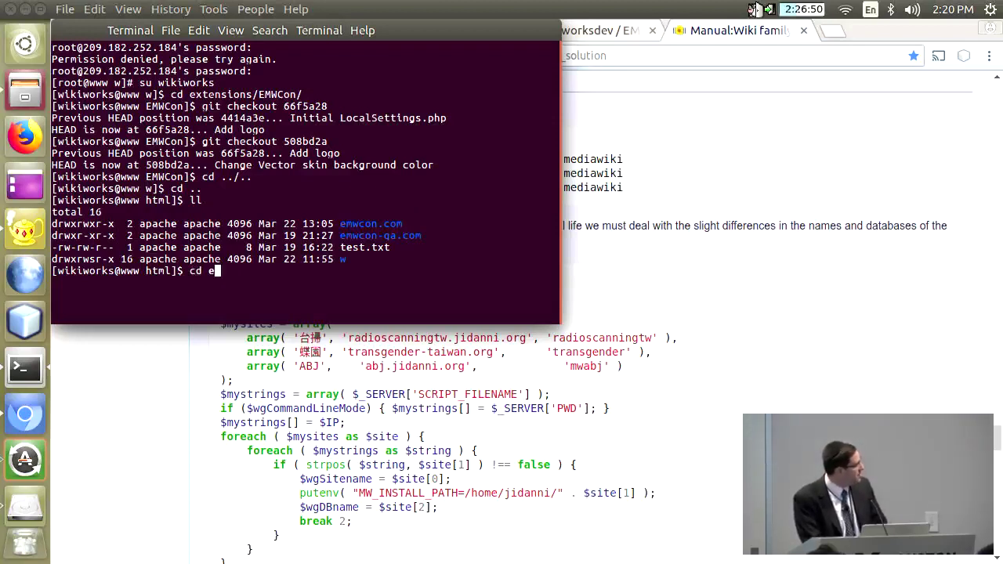
text(con)
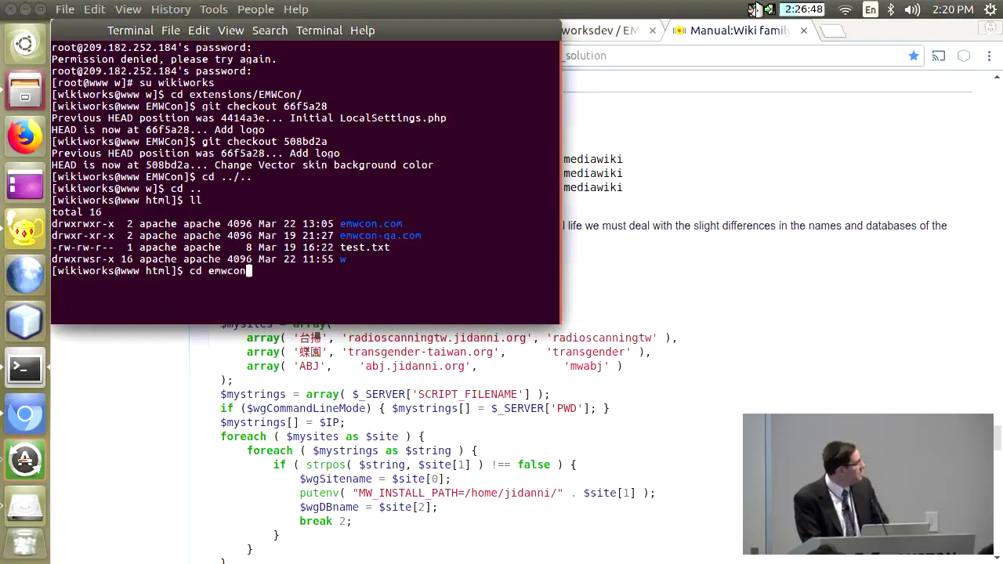
key(Tab)
key(Return)
text(ll)
key(Return)
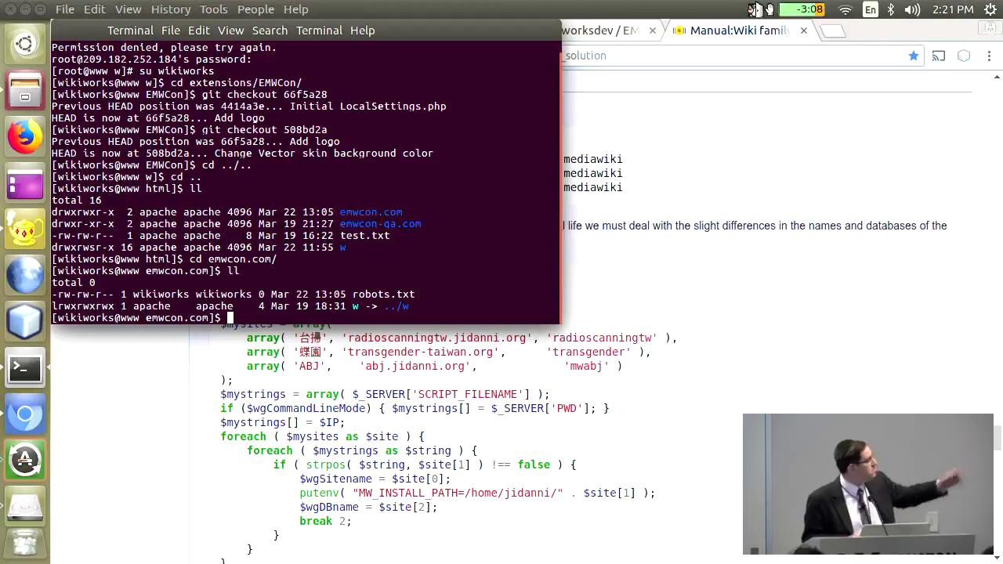
- Highlight the emwcon.com and emwcon-qa.com site folders, then minimize the terminal
double_click(378, 212)
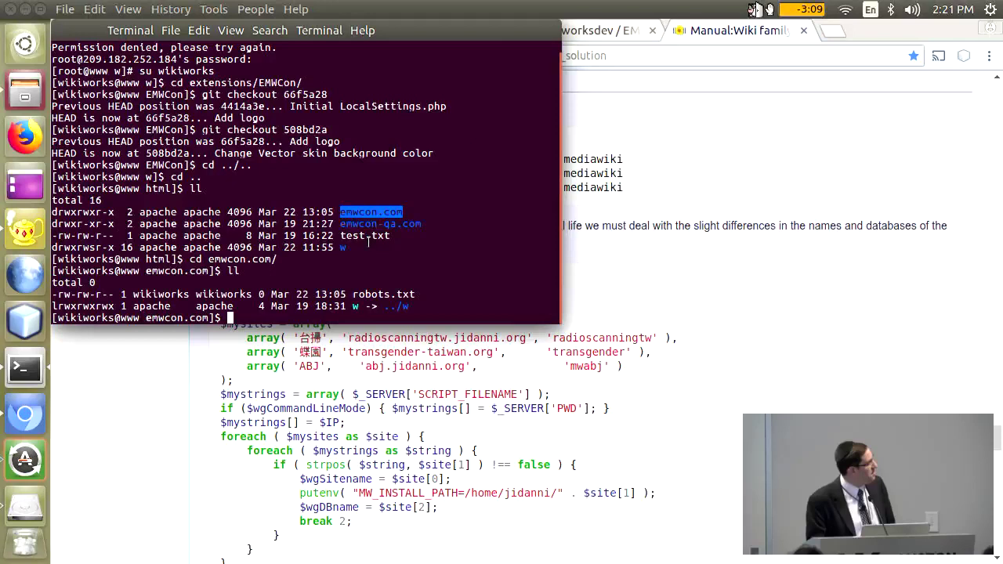
click(372, 215)
double_click(368, 224)
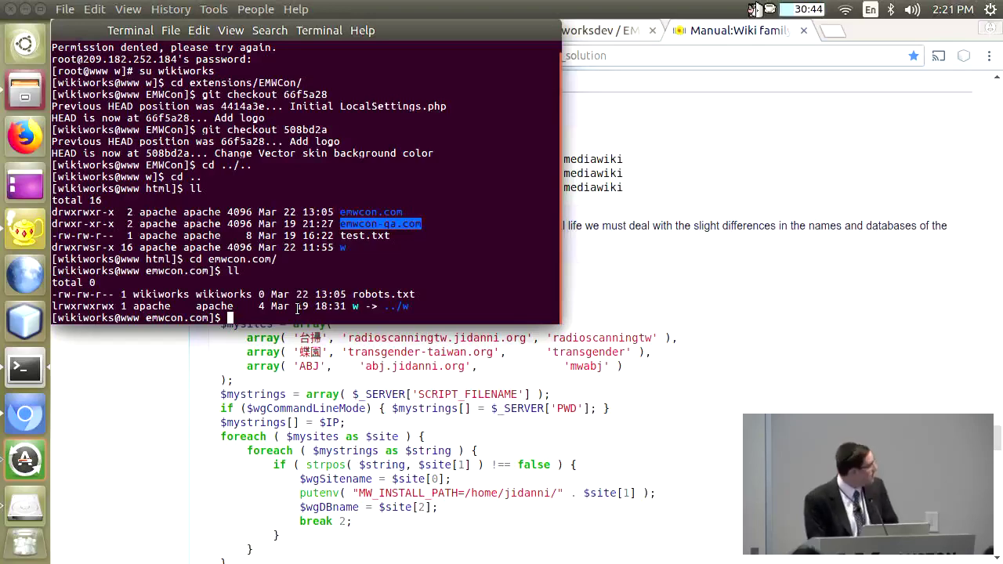
click(307, 396)
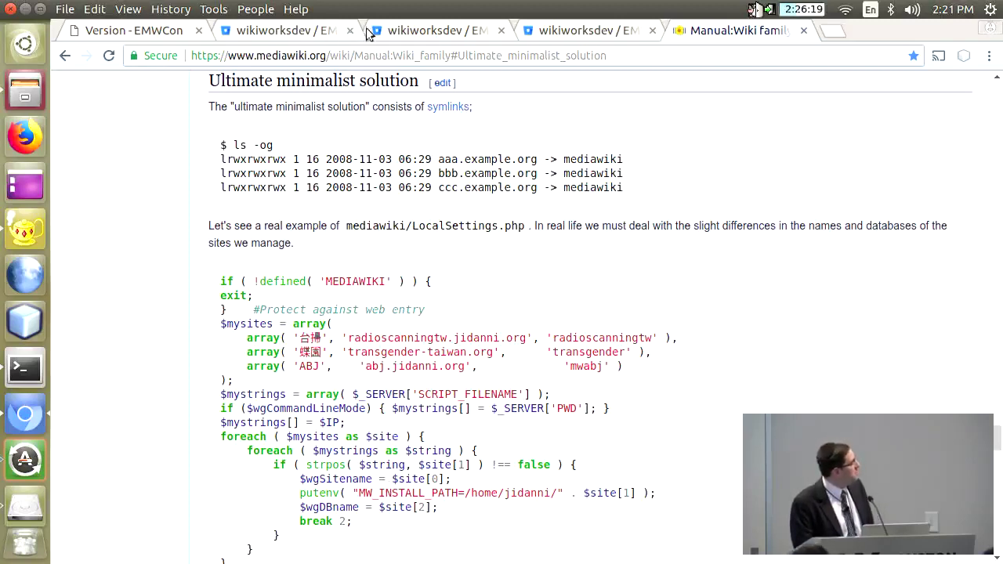
- Open the Convert to wikifarm commit from the EMWCon commit list in a new tab
right_click(392, 31)
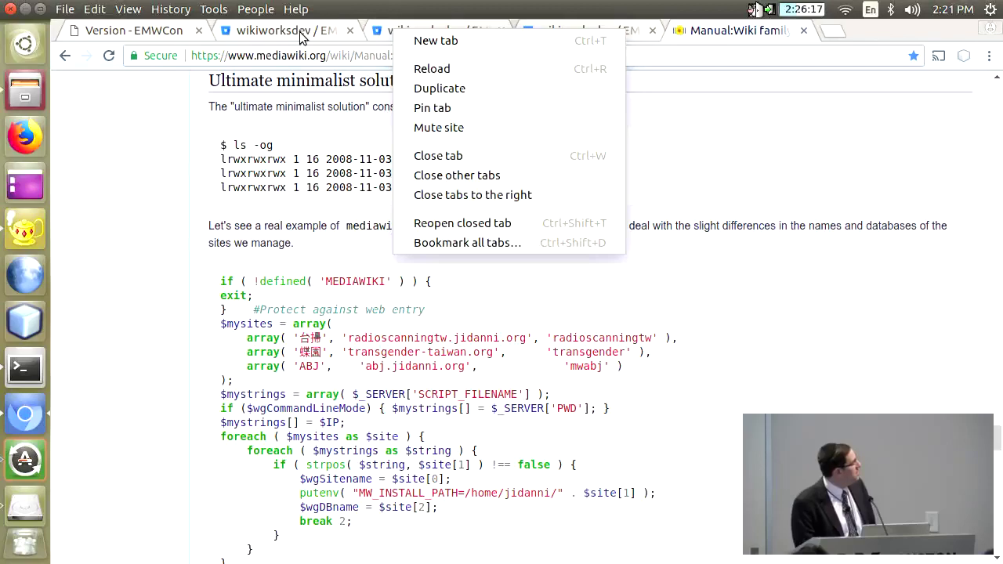
key(Escape)
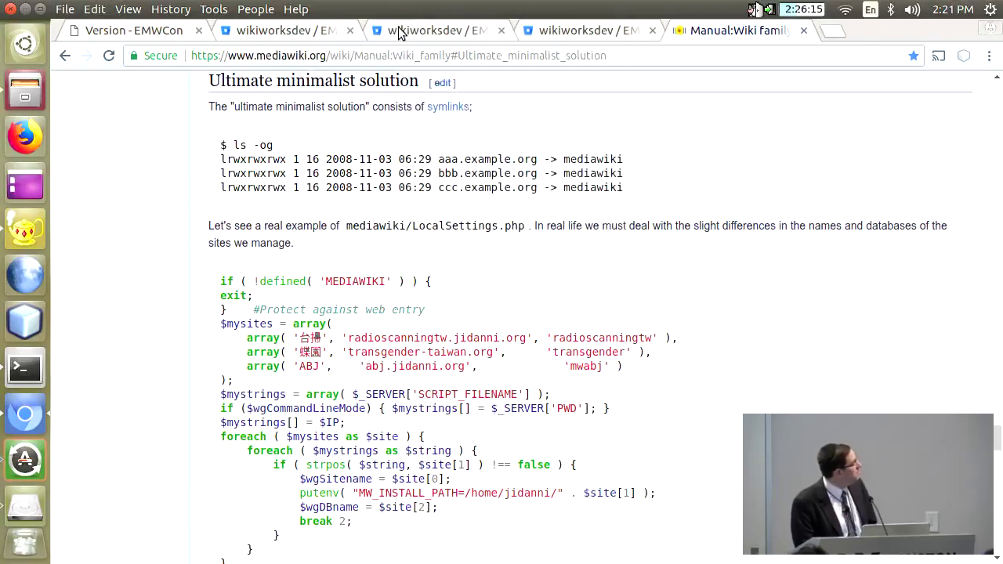
click(311, 27)
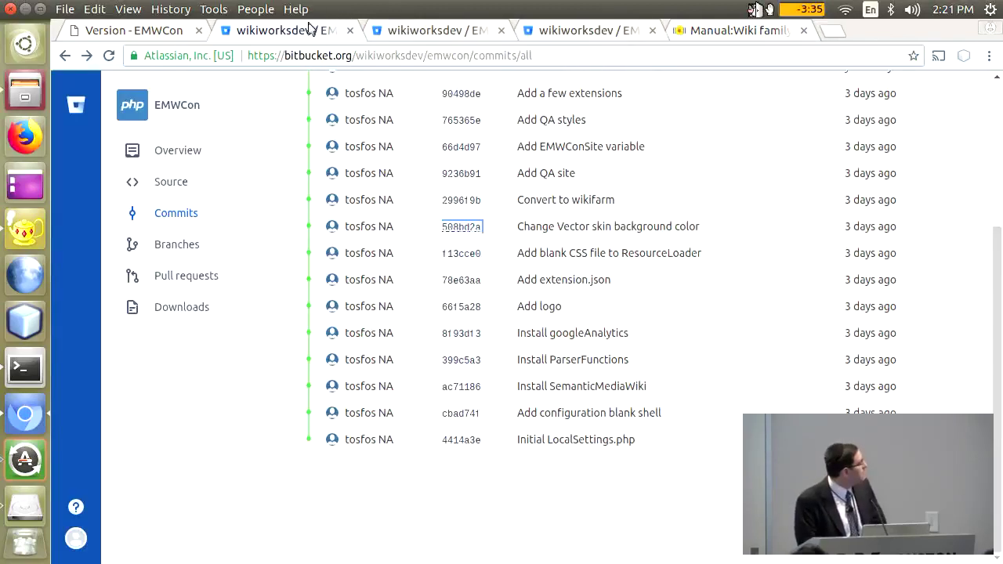
middle_click(464, 200)
click(432, 30)
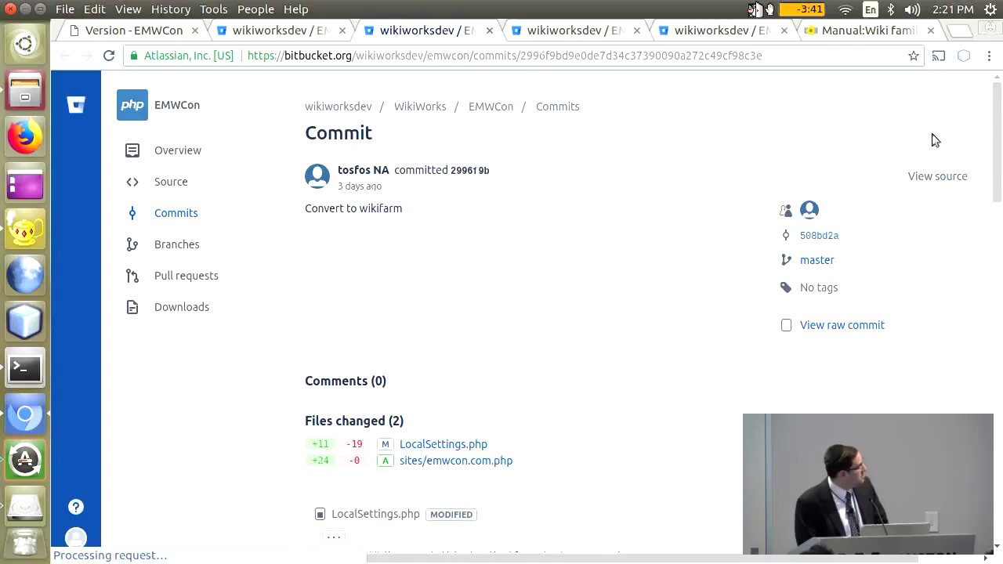
- Highlight the added MinimalistFarm extension line and the emwcon.com site name on line 110
drag(997, 116, 1000, 449)
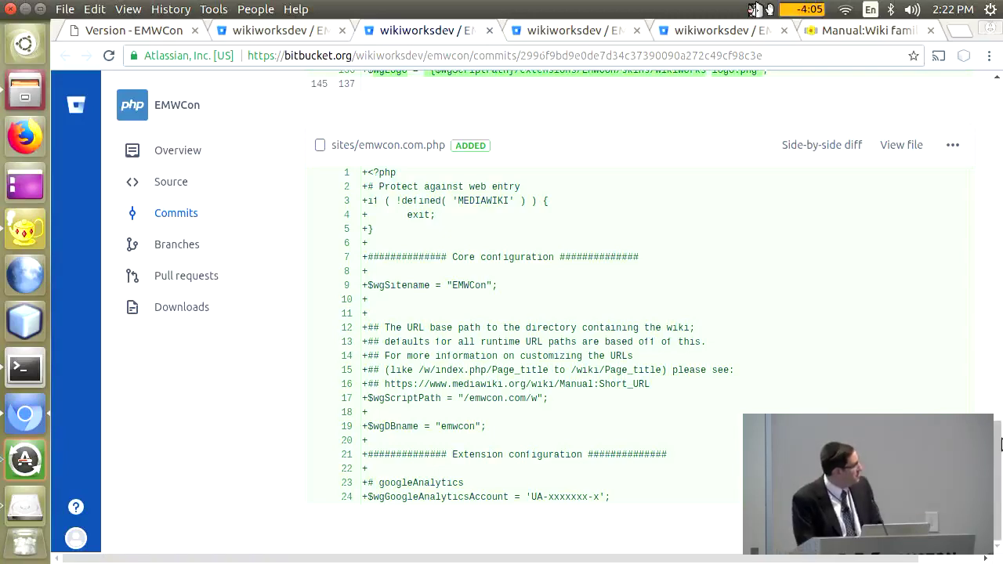
mouse_move(993, 451)
mouse_down()
mouse_move(971, 324)
mouse_move(973, 335)
mouse_up()
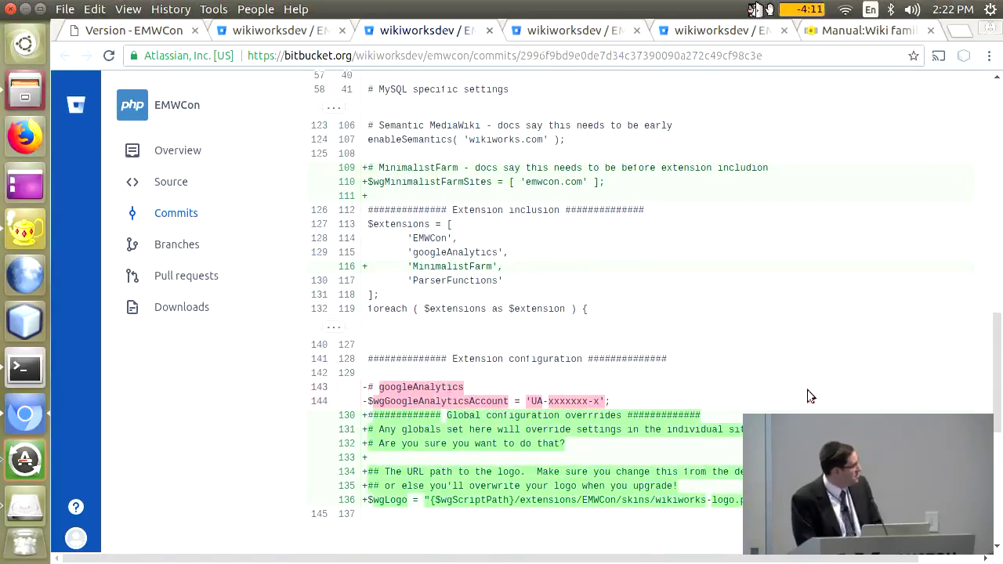
double_click(455, 266)
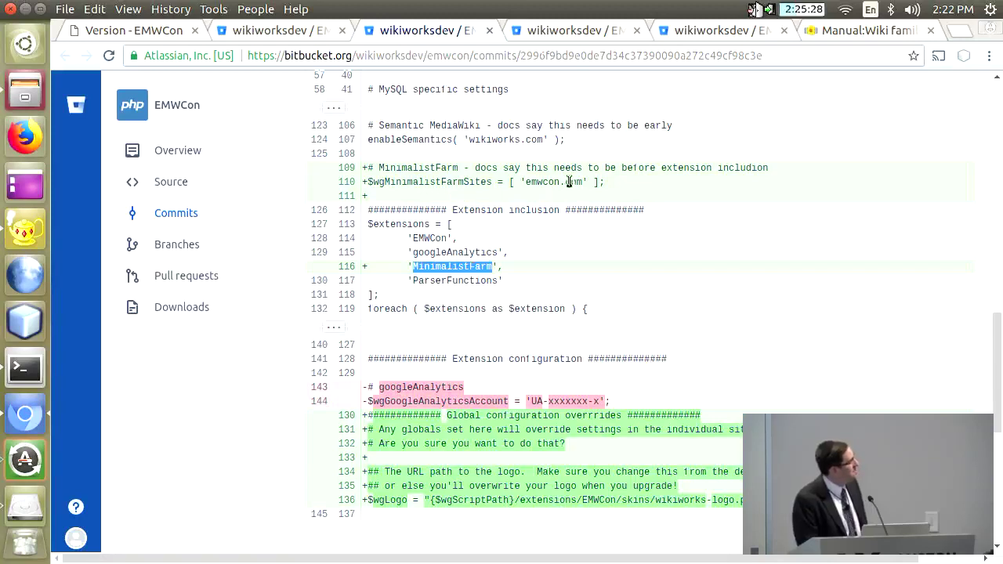
drag(579, 182, 537, 184)
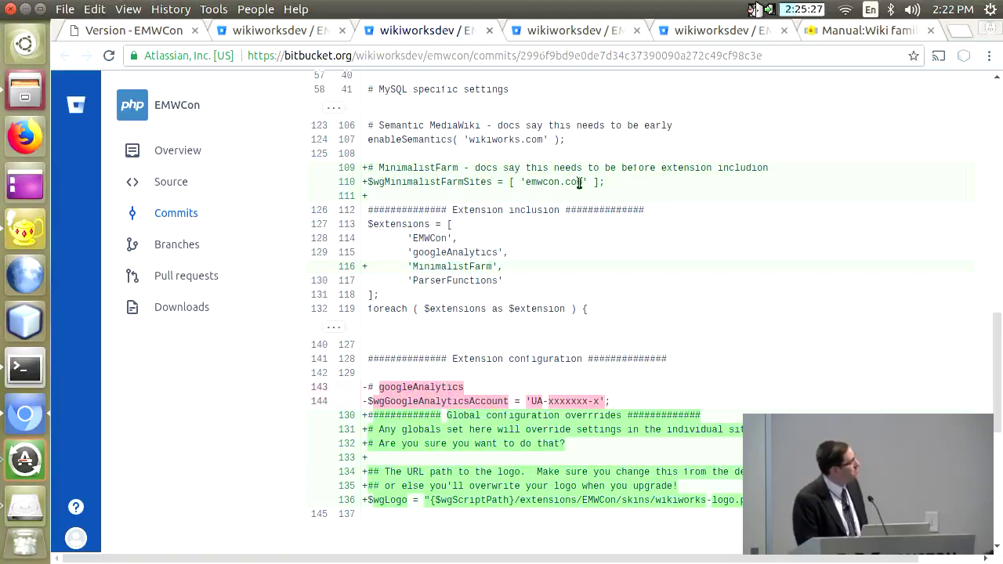
click(528, 184)
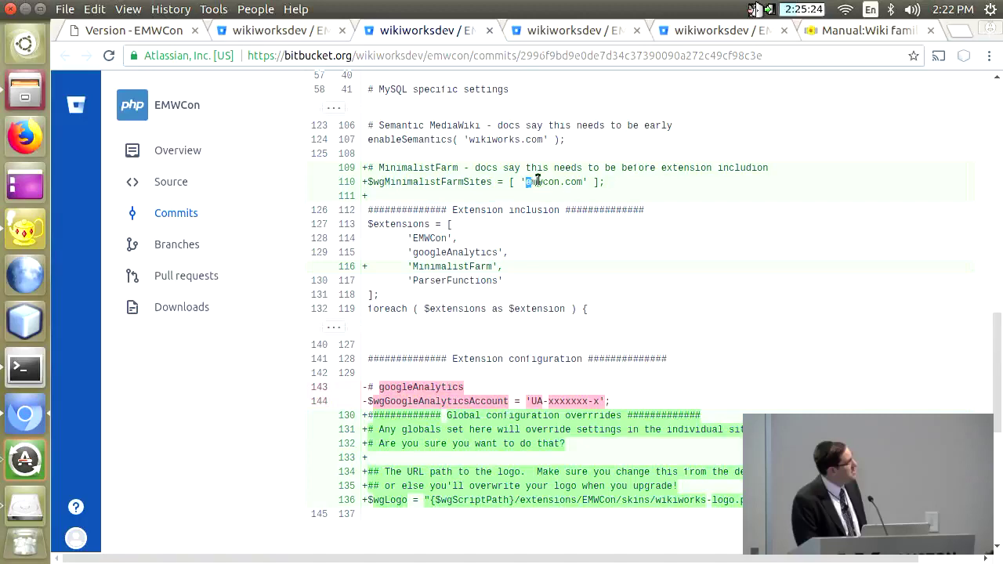
drag(538, 182, 595, 179)
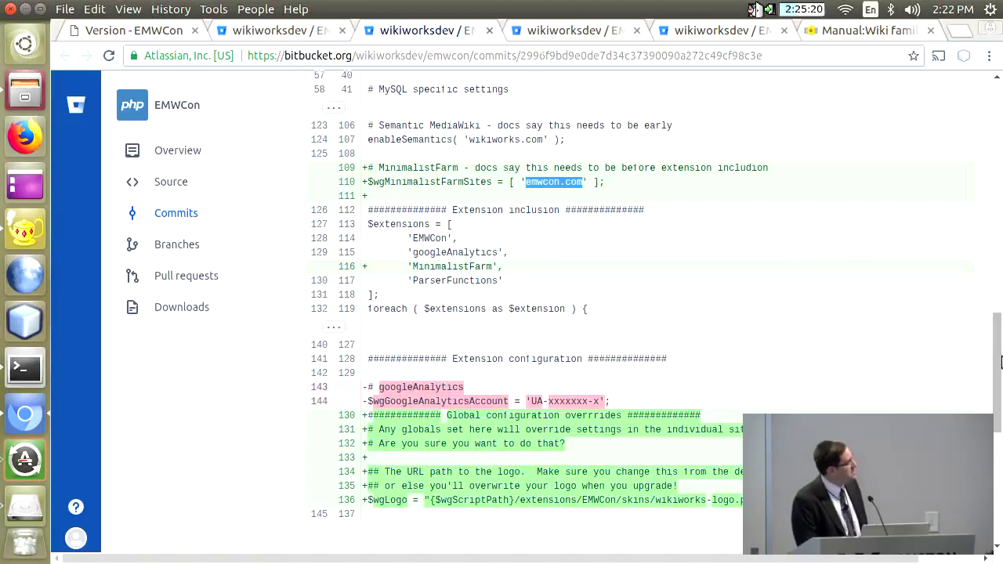
- Highlight the $wgScriptPath line in emwcon.com.php, then scroll back to Files changed
scroll(759, 351, down, 4)
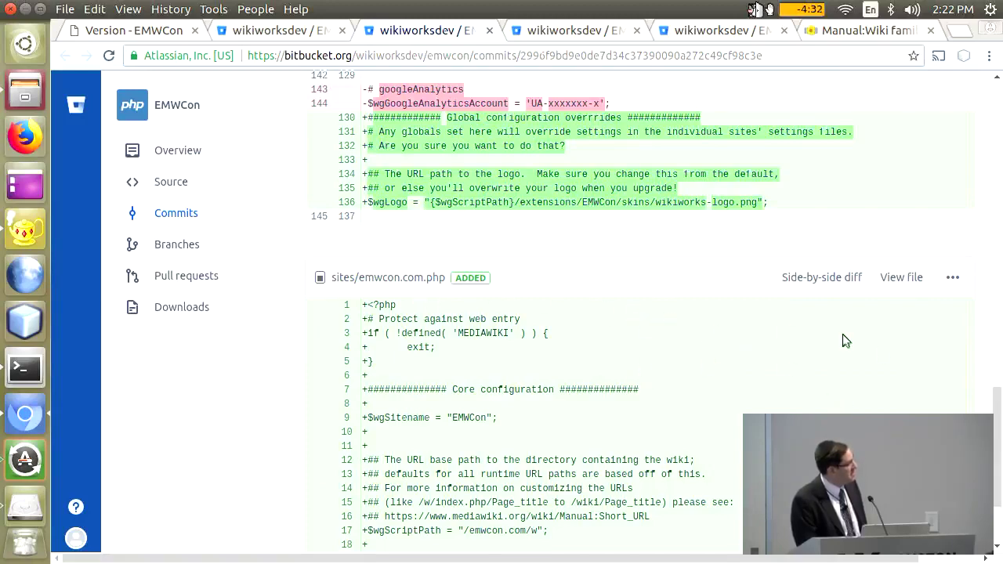
drag(993, 411, 919, 329)
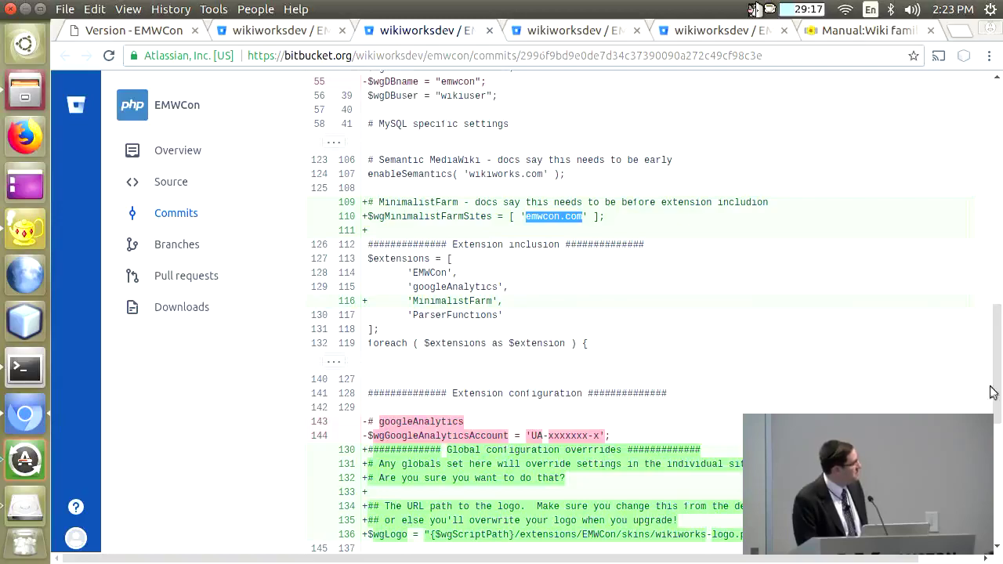
mouse_move(998, 400)
mouse_down()
mouse_move(979, 343)
mouse_move(962, 202)
mouse_move(975, 145)
mouse_move(1000, 520)
mouse_up()
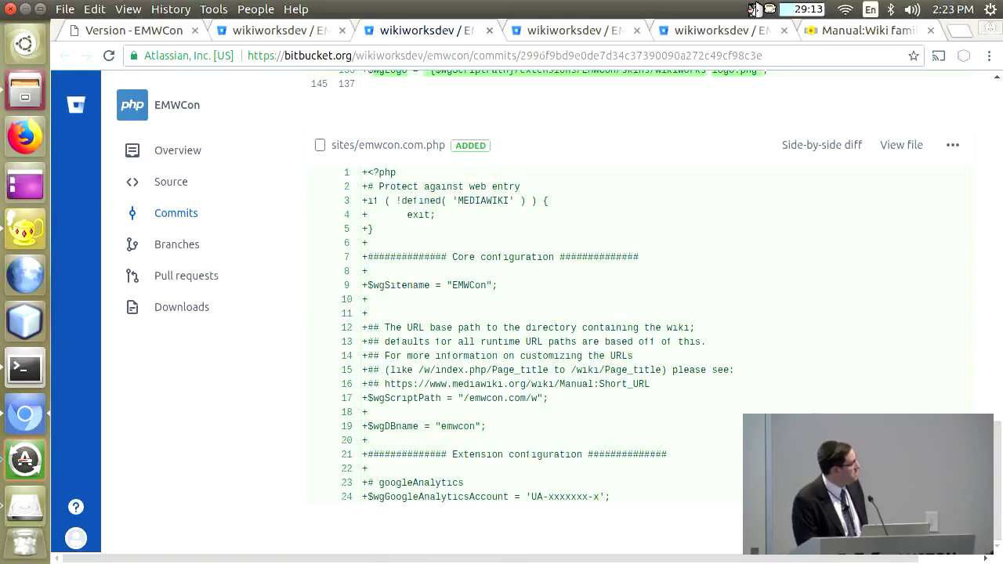
triple_click(498, 400)
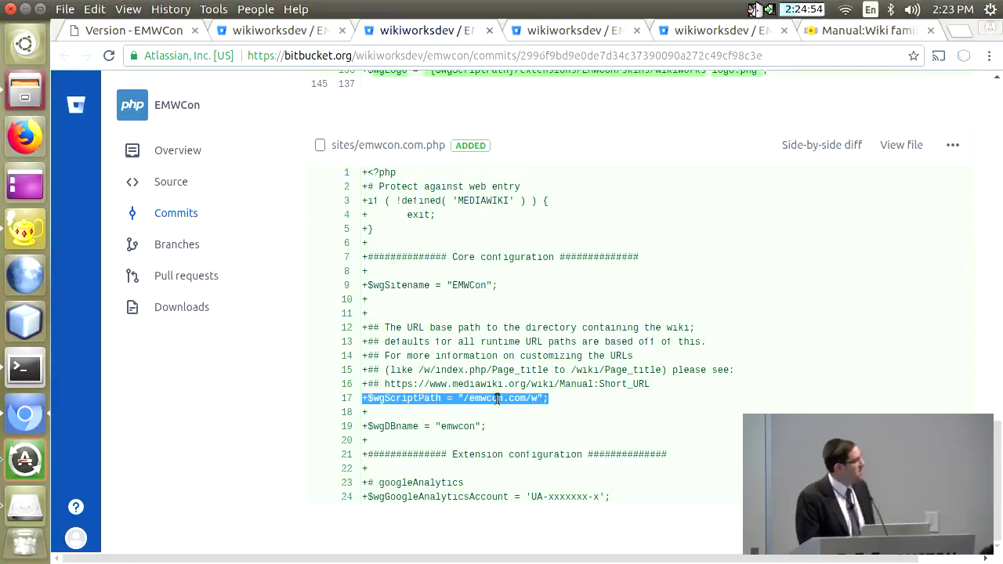
mouse_move(998, 477)
mouse_down()
mouse_move(977, 459)
mouse_move(973, 355)
mouse_up()
scroll(963, 274, up, 10)
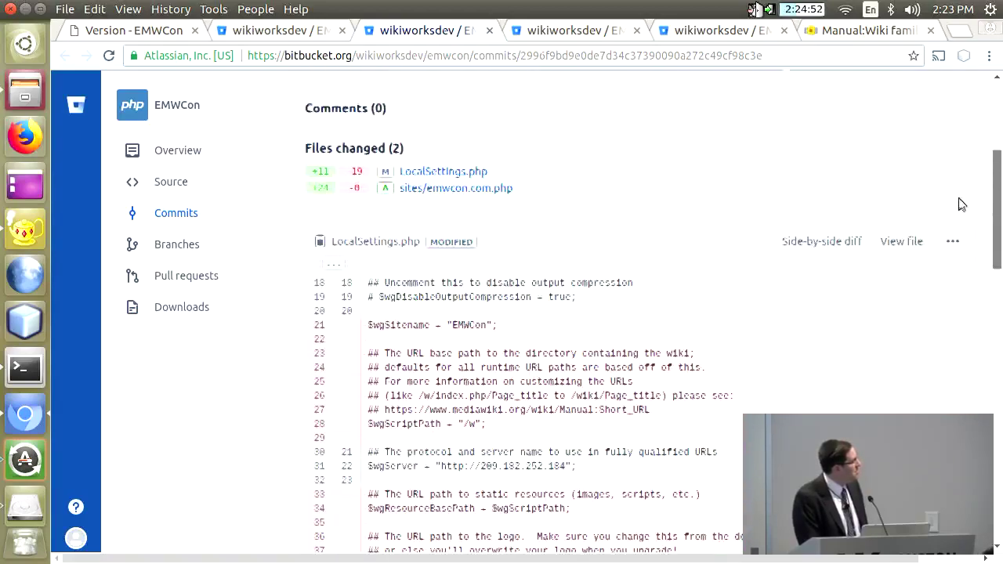
scroll(955, 173, up, 3)
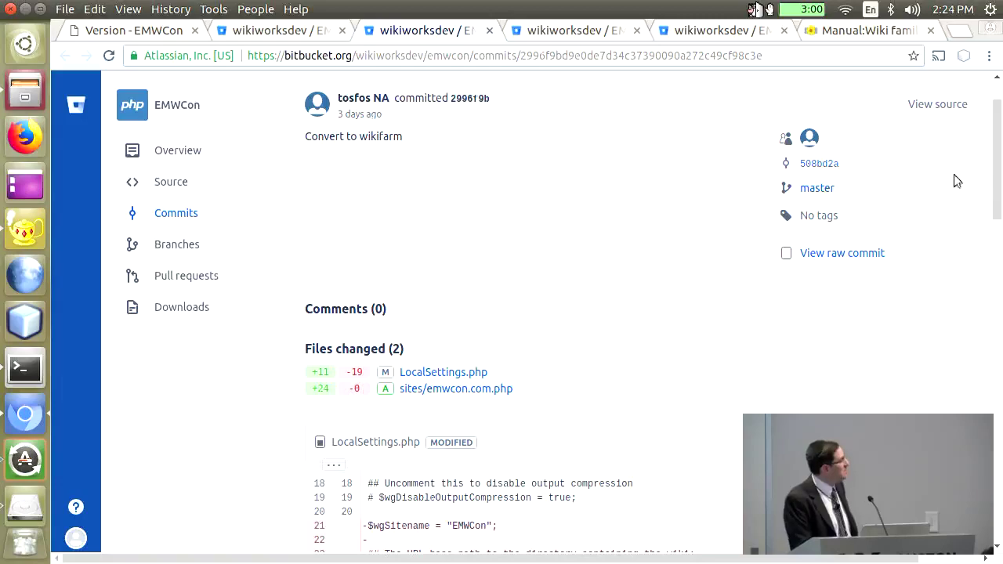
- Open the Add QA site commit 9236b91 in a new tab and scroll through its emwcon-qa.com.php diff
right_click(294, 36)
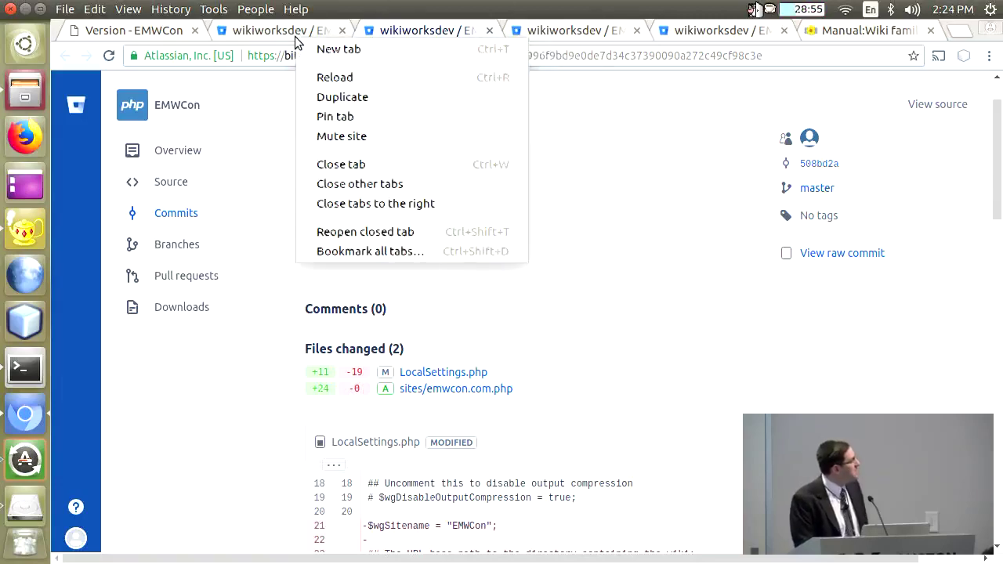
click(294, 36)
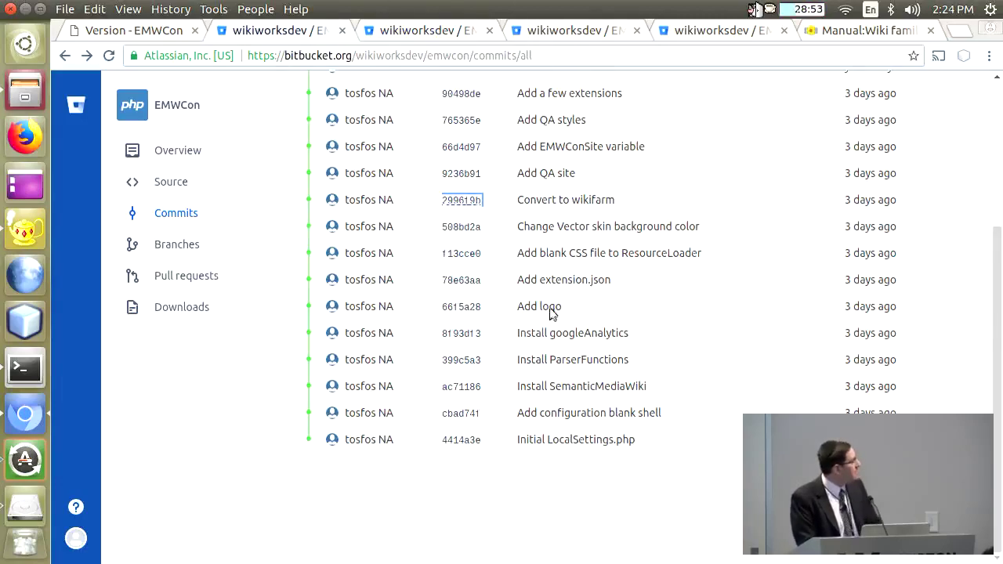
middle_click(470, 174)
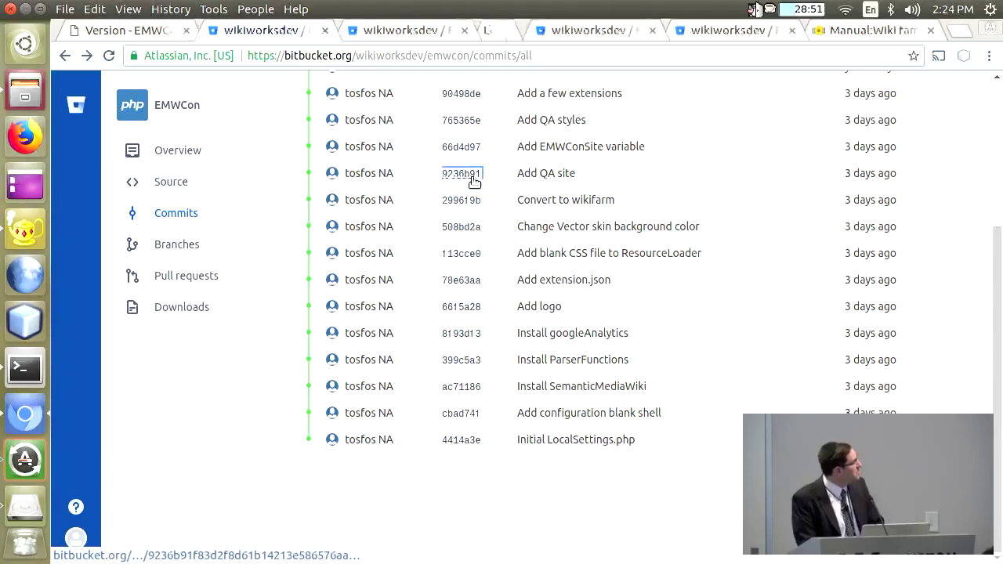
click(419, 31)
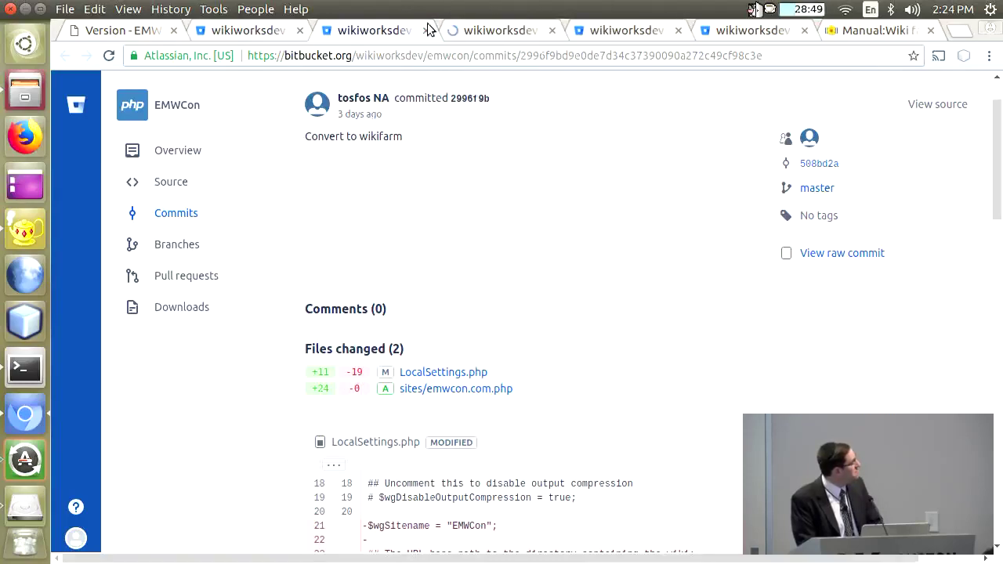
click(499, 35)
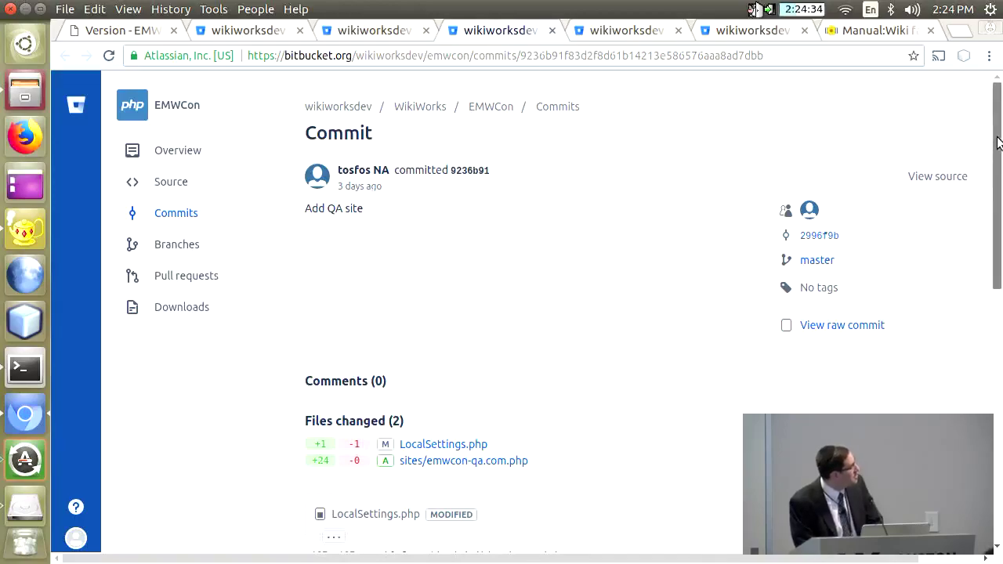
drag(998, 141, 999, 415)
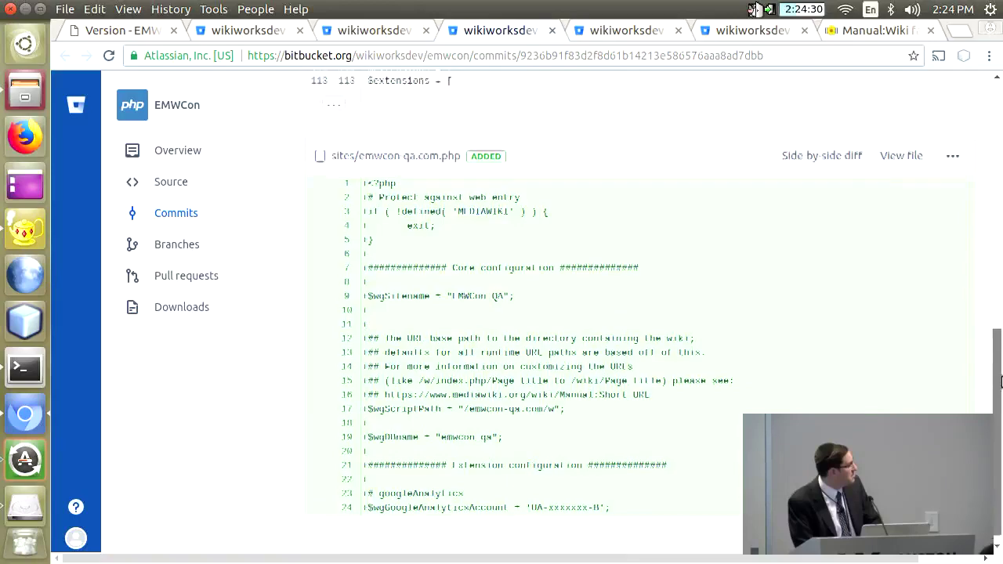
drag(1000, 415, 971, 135)
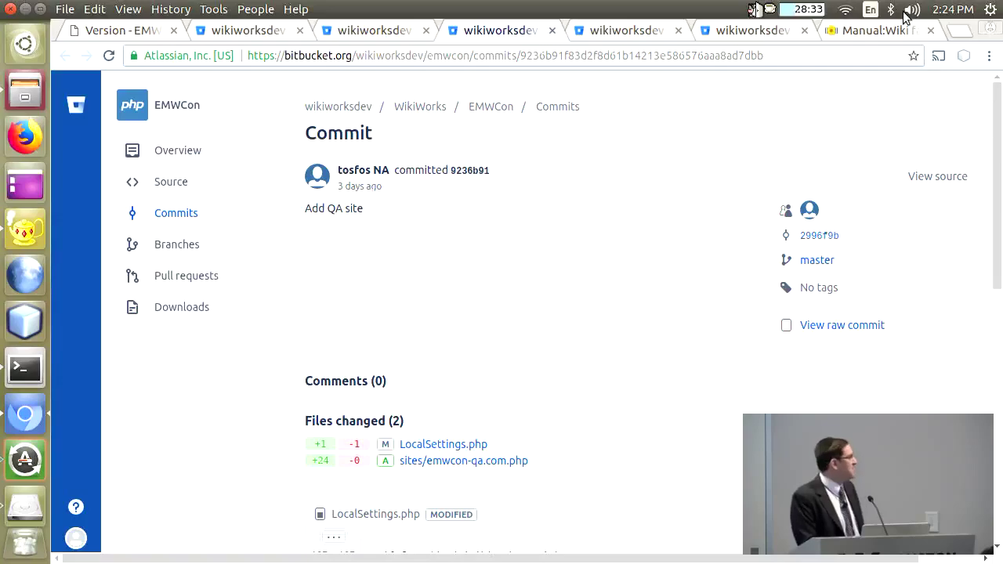
- Scroll through commit 66d4d97's $wgEMWConSite 'qa'/'production' diffs, then return to the commit list
click(386, 31)
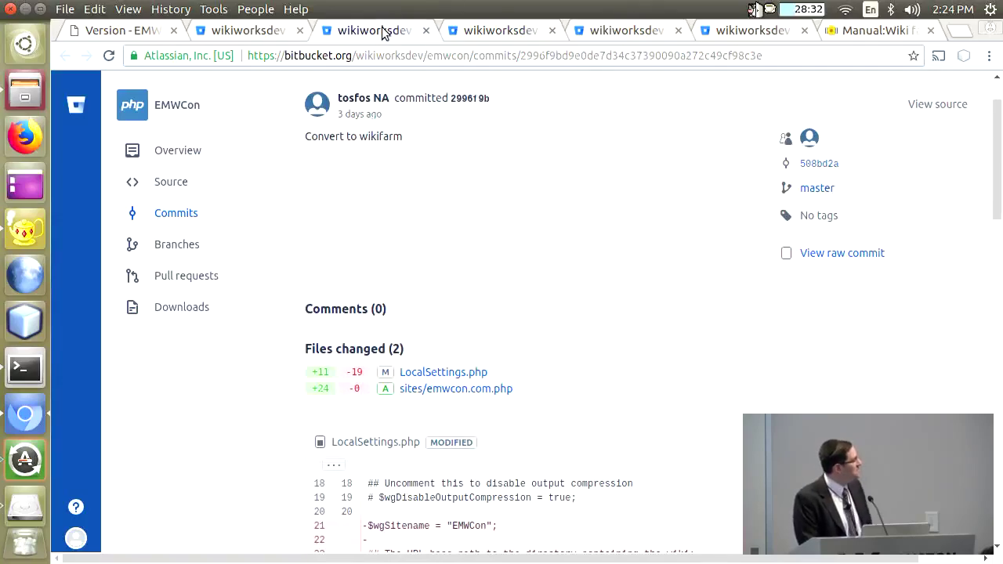
click(257, 33)
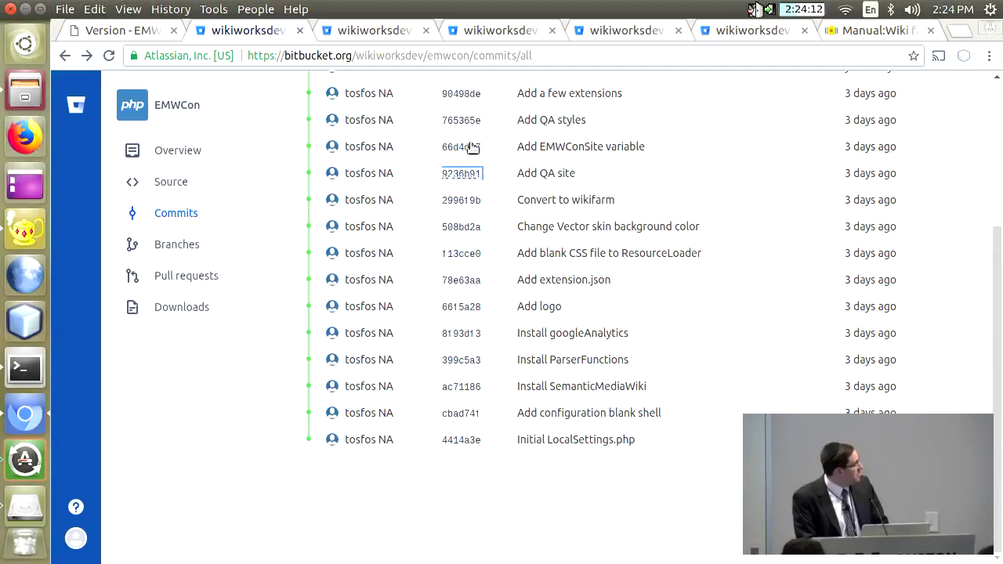
click(534, 35)
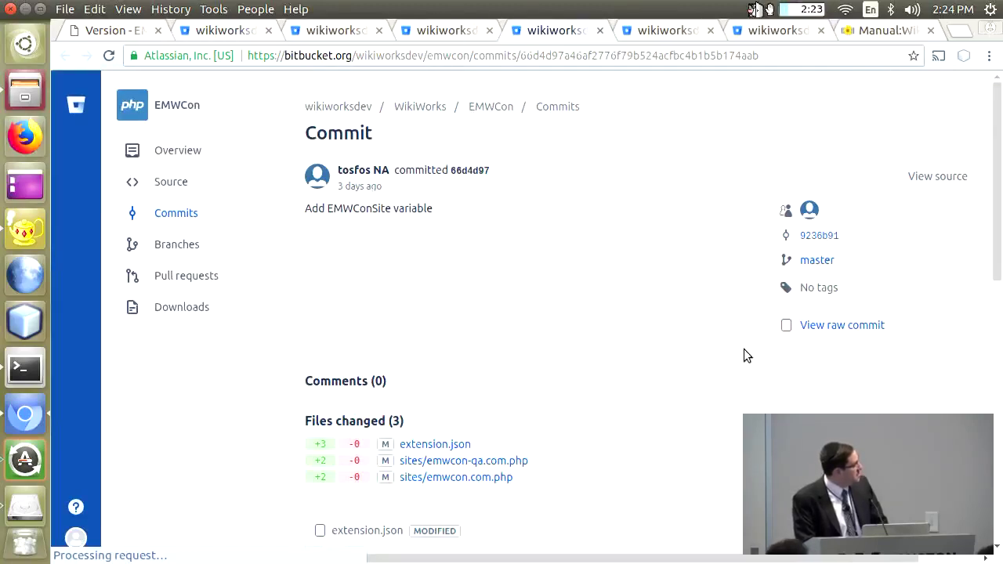
drag(997, 112, 999, 228)
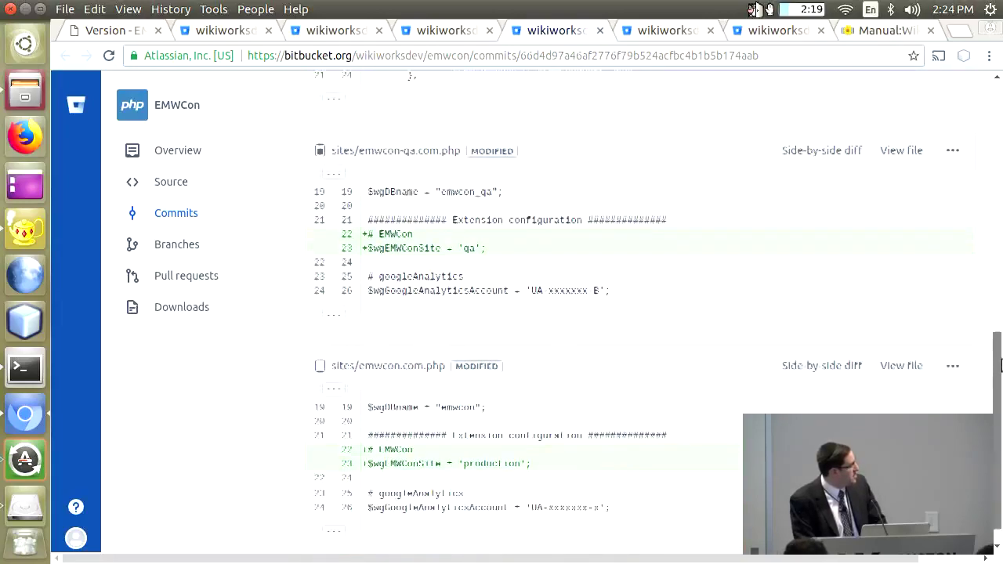
drag(999, 228, 999, 370)
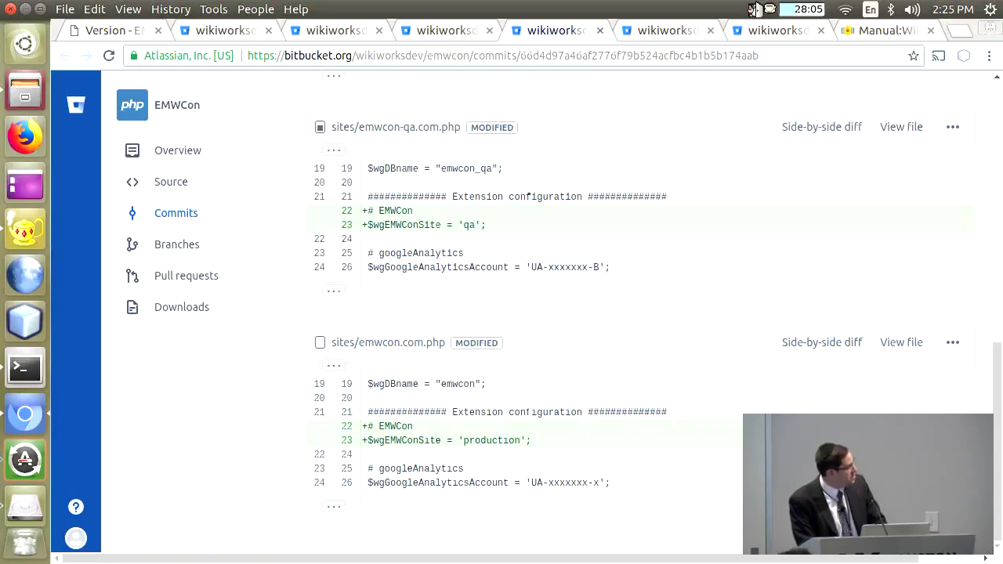
scroll(993, 445, up, 10)
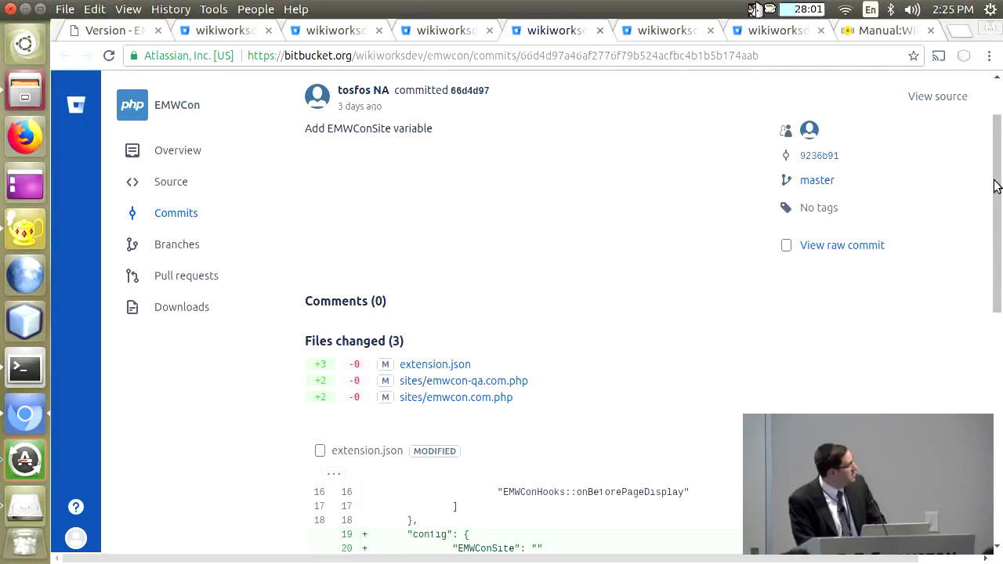
drag(995, 186, 994, 278)
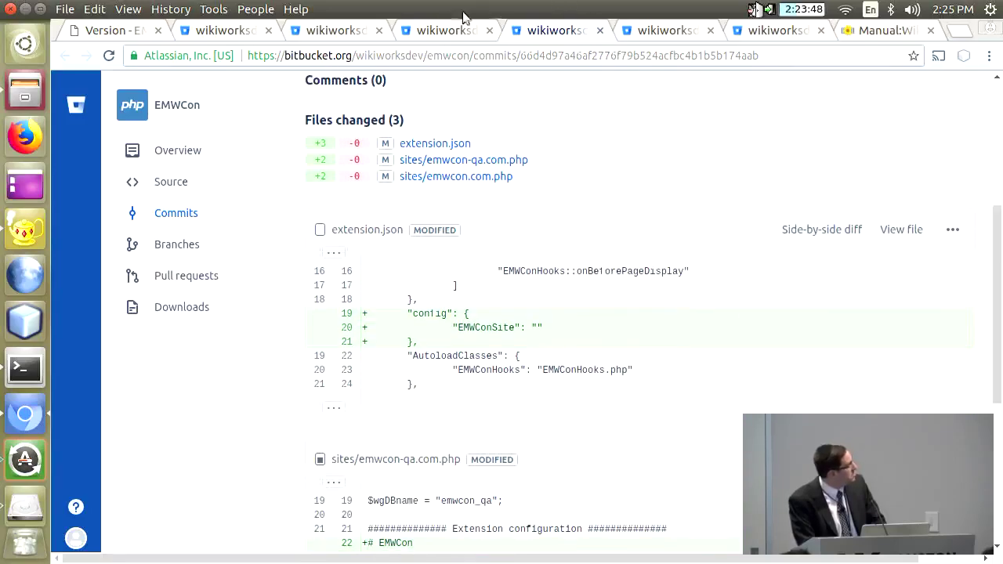
click(217, 33)
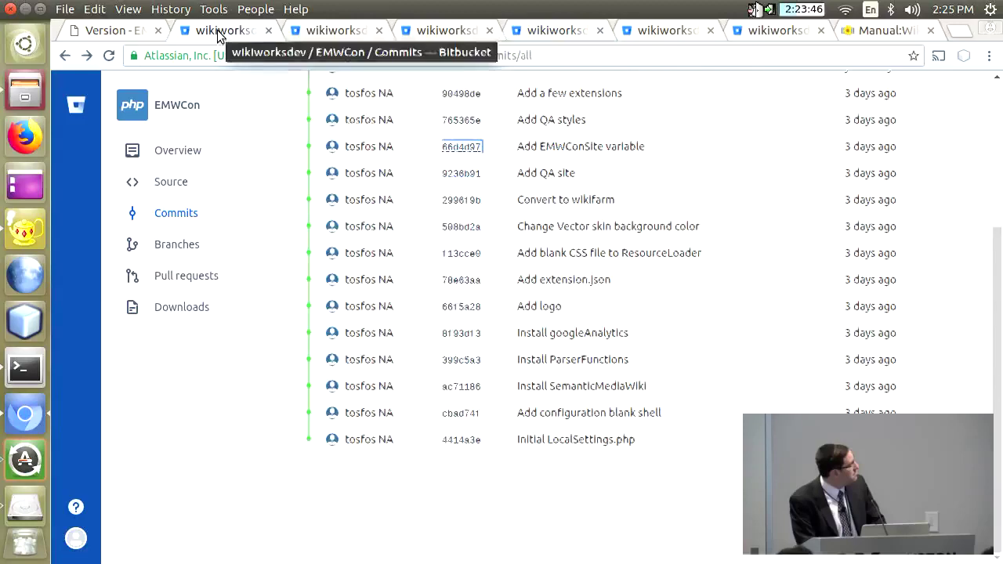
- Open the Add QA styles commit in a new tab and scroll through its diff
middle_click(471, 121)
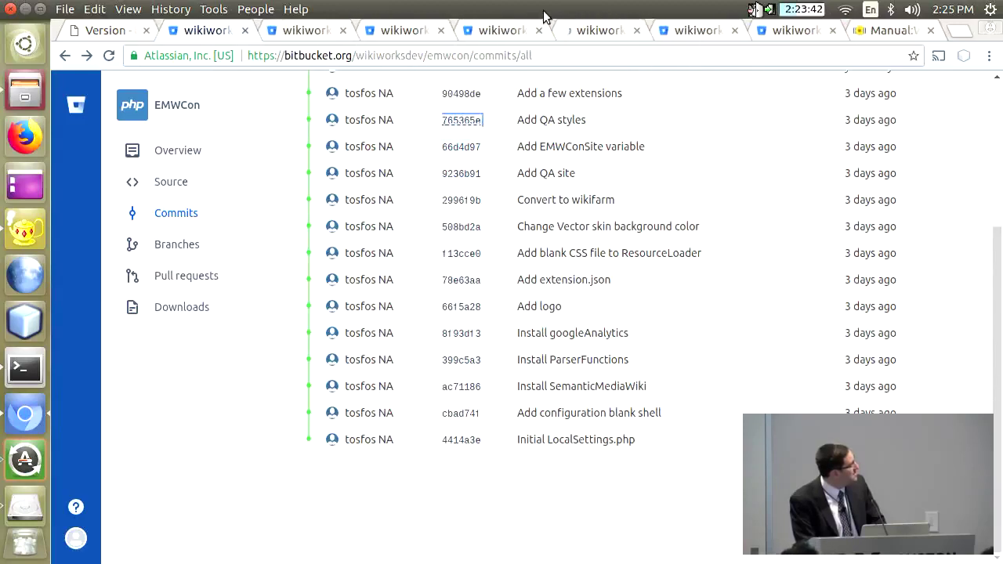
click(594, 33)
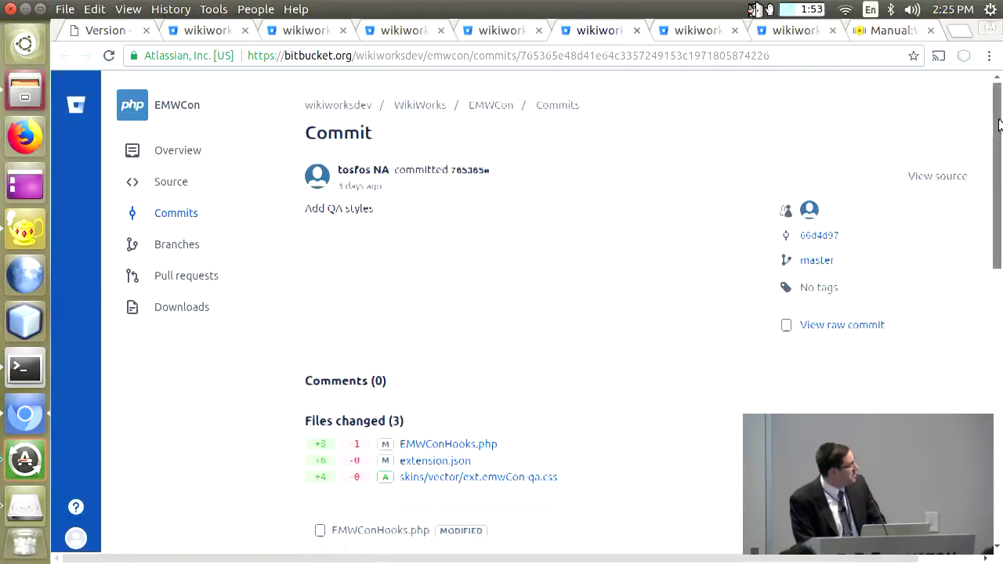
drag(998, 118, 1000, 399)
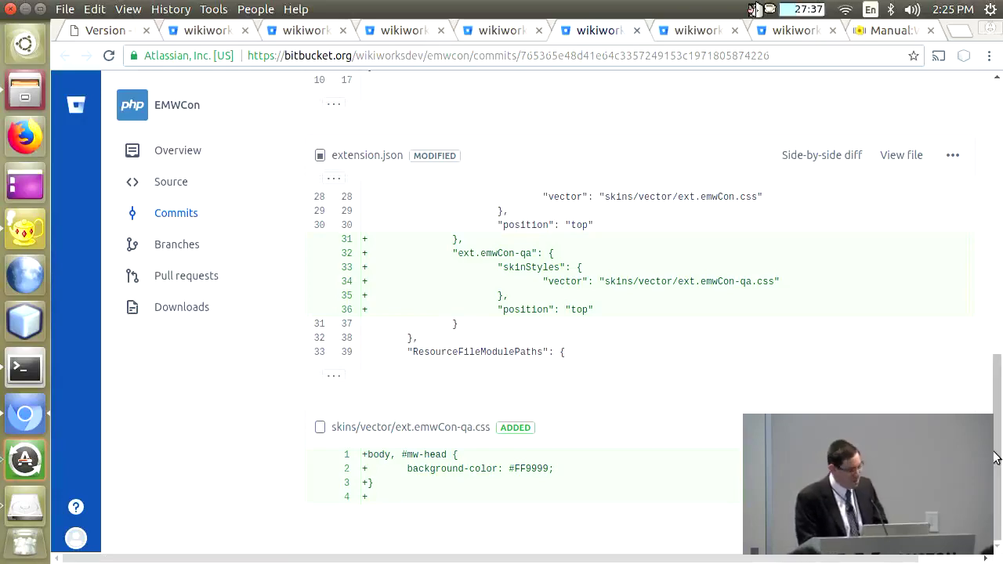
drag(995, 457, 995, 439)
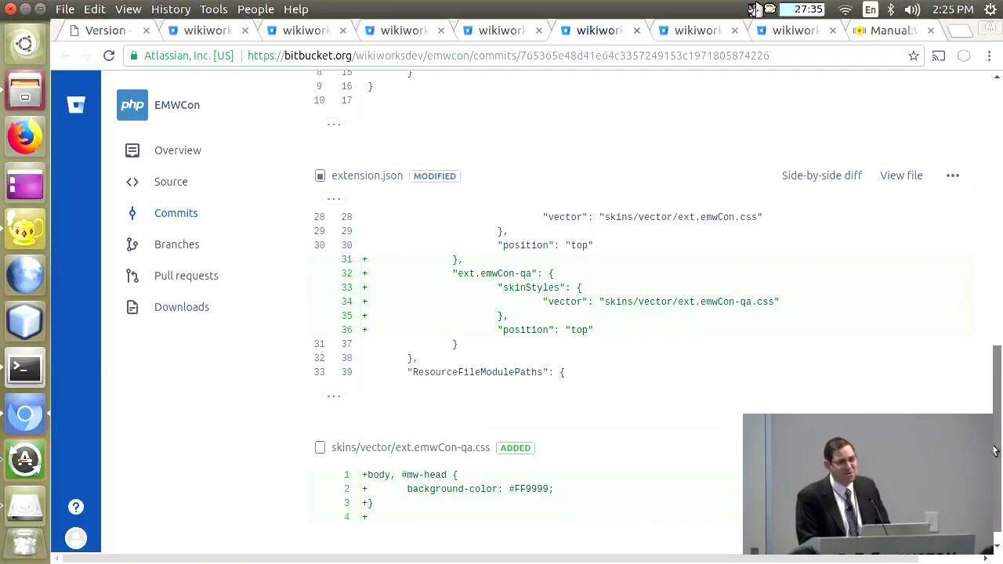
drag(995, 439, 995, 446)
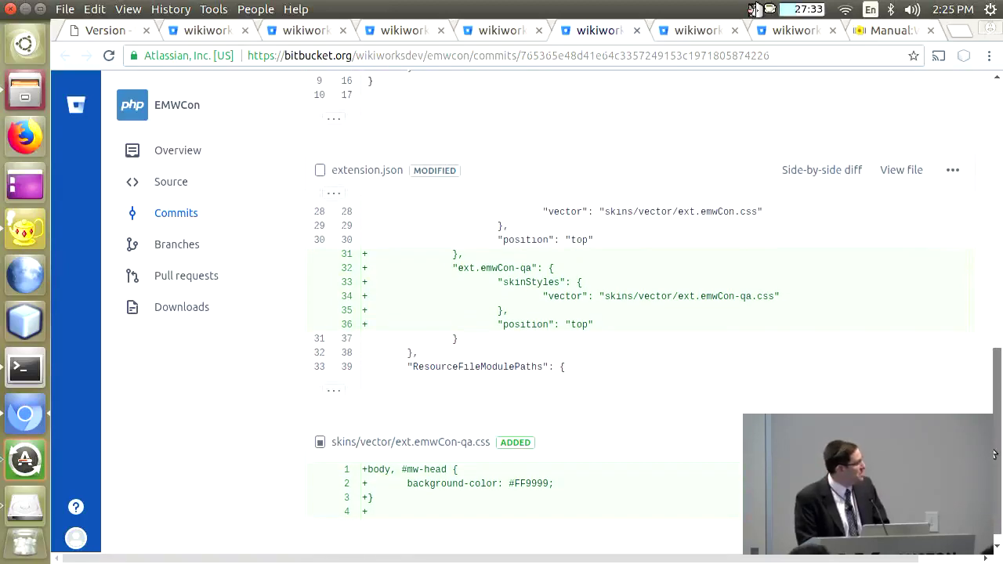
drag(995, 447, 980, 376)
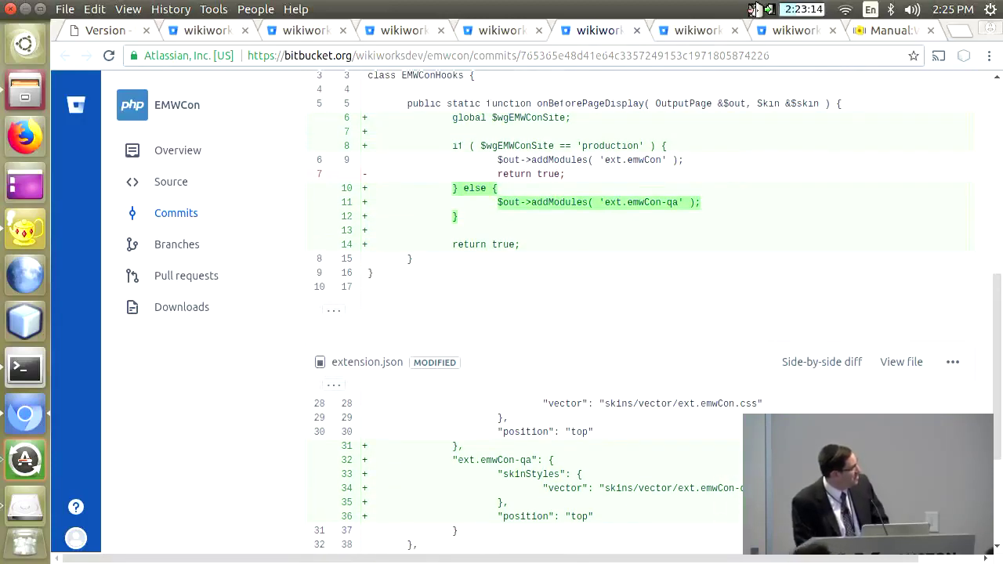
drag(994, 390, 966, 271)
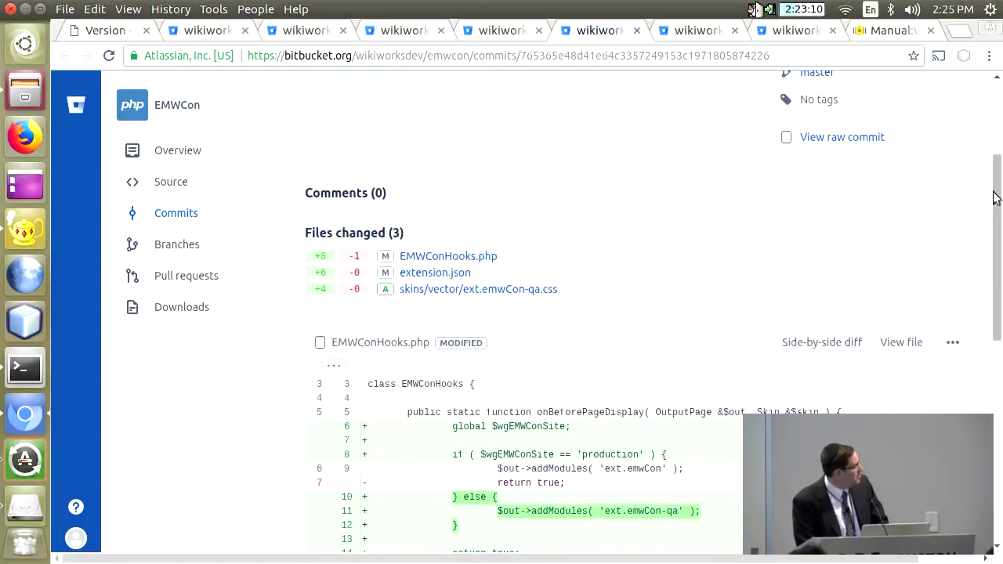
scroll(811, 321, down, 2)
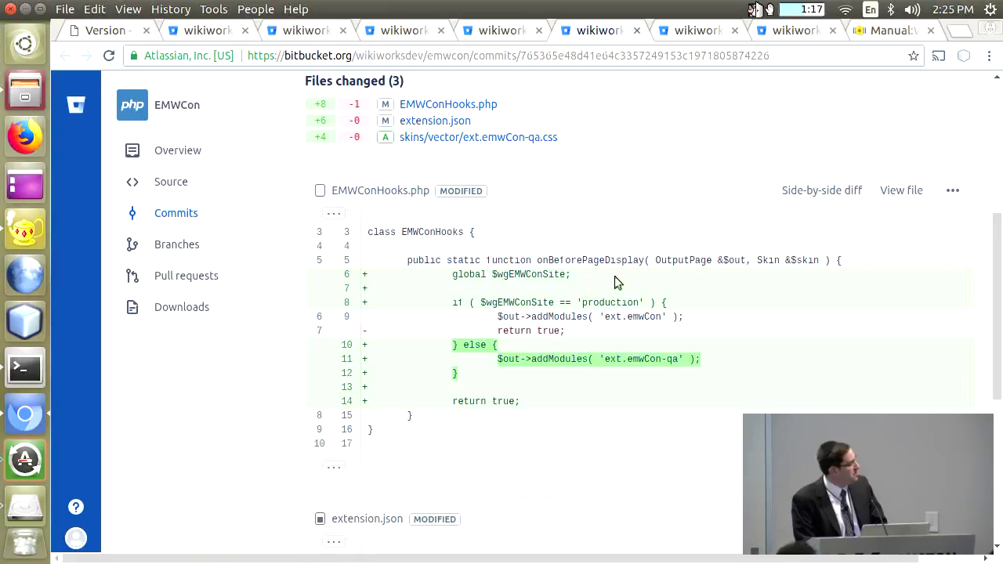
- Point out the ext.emwCon module name in the hooks diff, then select hash 765365e
double_click(631, 317)
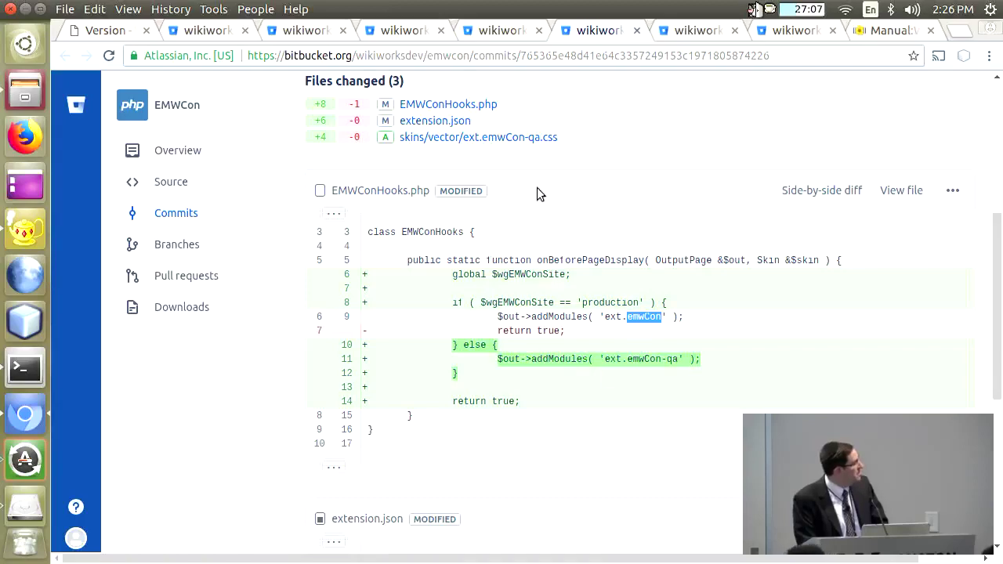
click(987, 153)
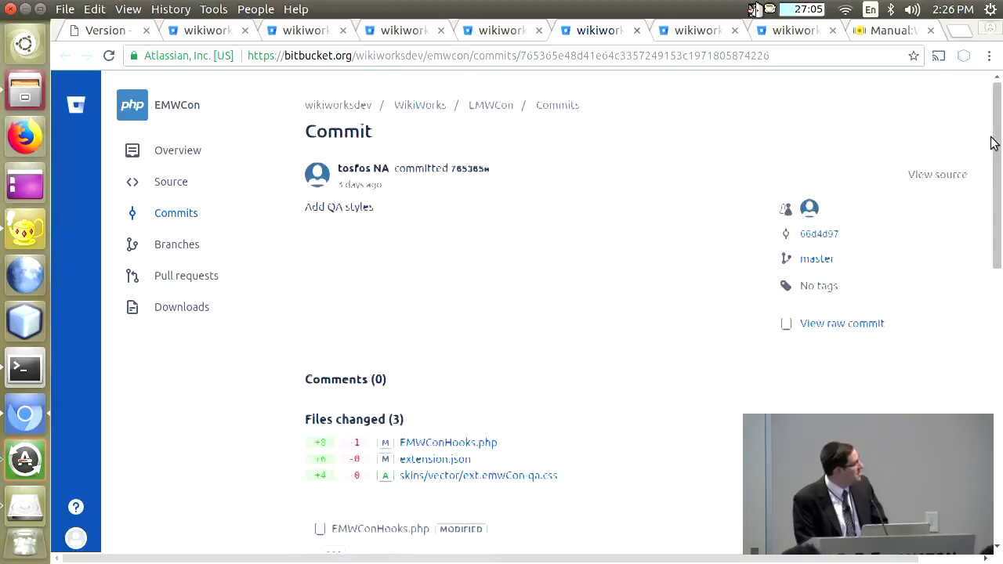
scroll(988, 145, up, 5)
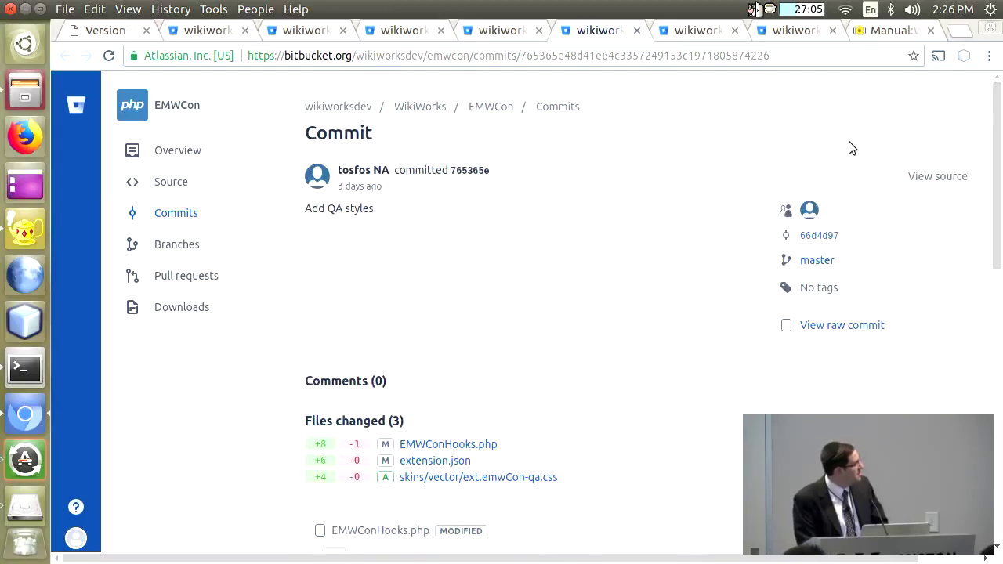
double_click(480, 171)
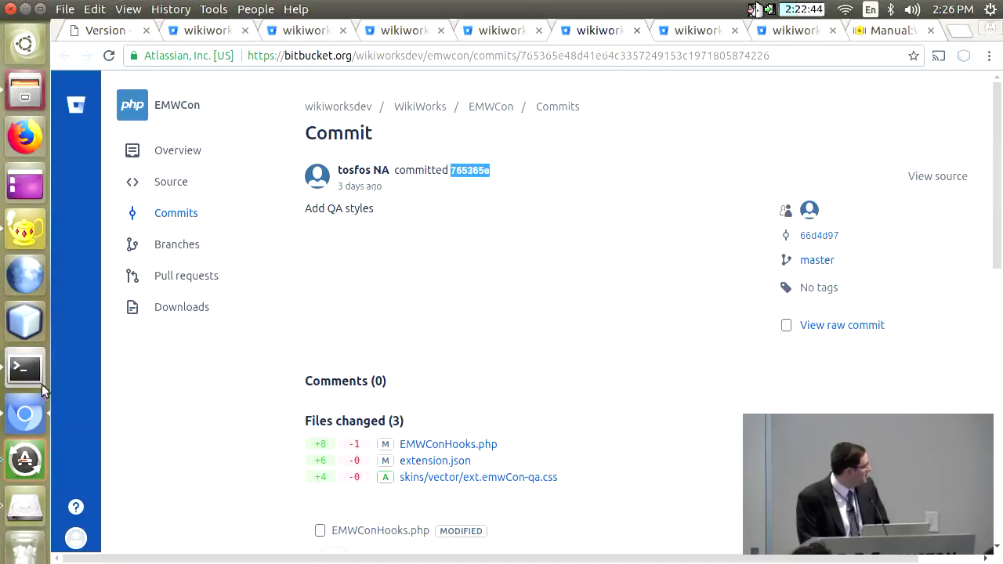
- Run git checkout with the pasted hash 765365e in the terminal
click(13, 375)
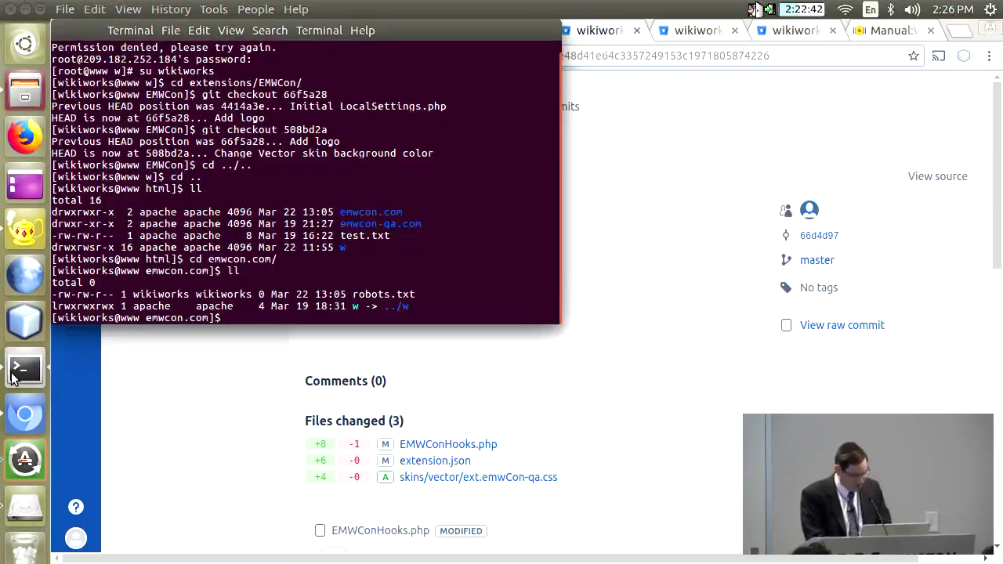
text(git checkout)
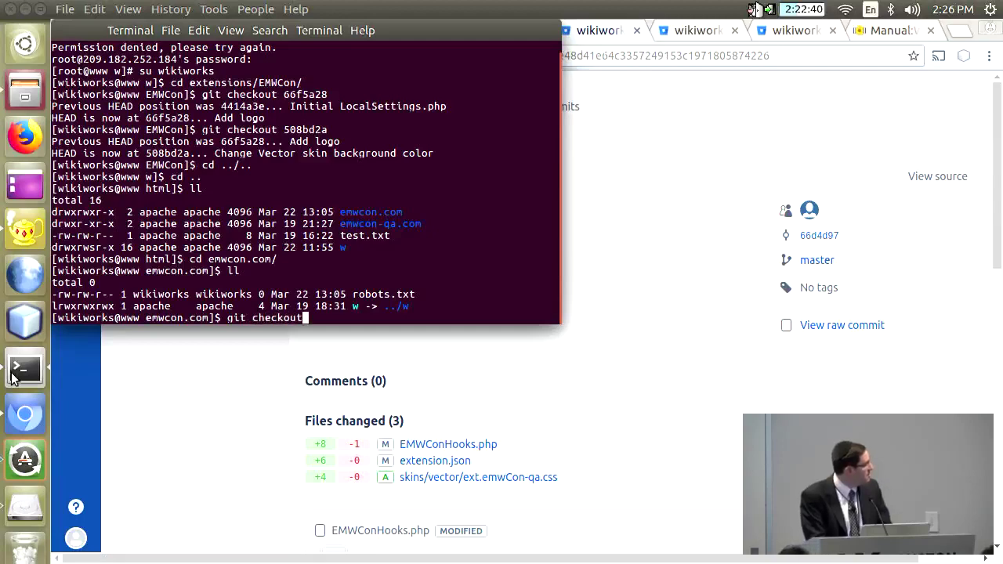
right_click(339, 106)
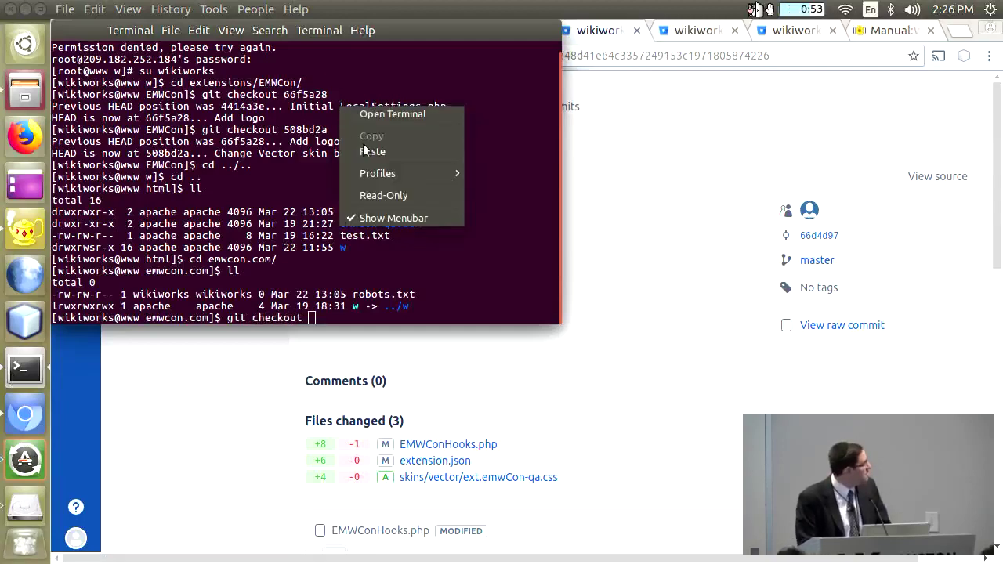
click(368, 150)
key(Return)
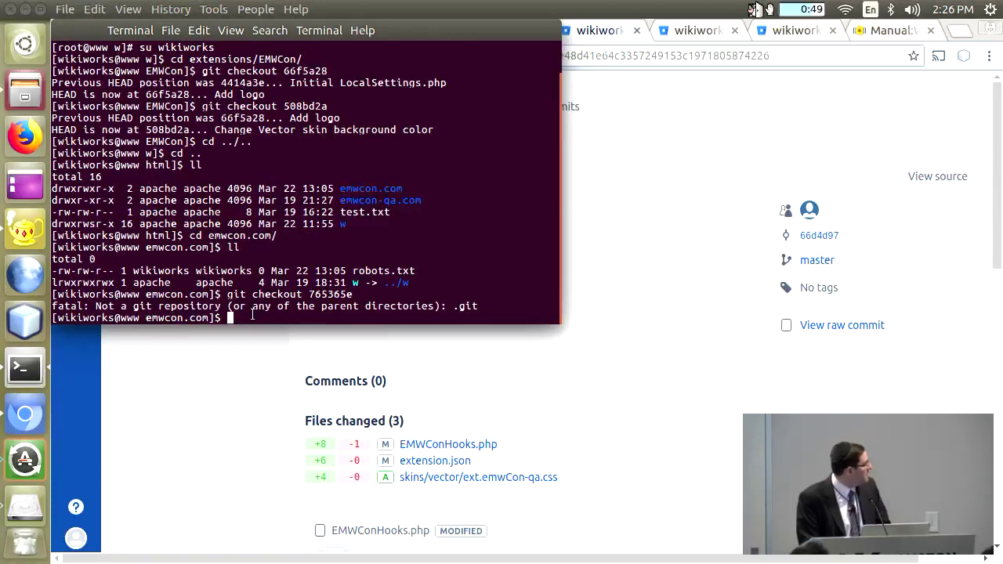
- Change into w/extensions/EMWCon, rerun the 765365e checkout, and return to the browser
text(cd w/)
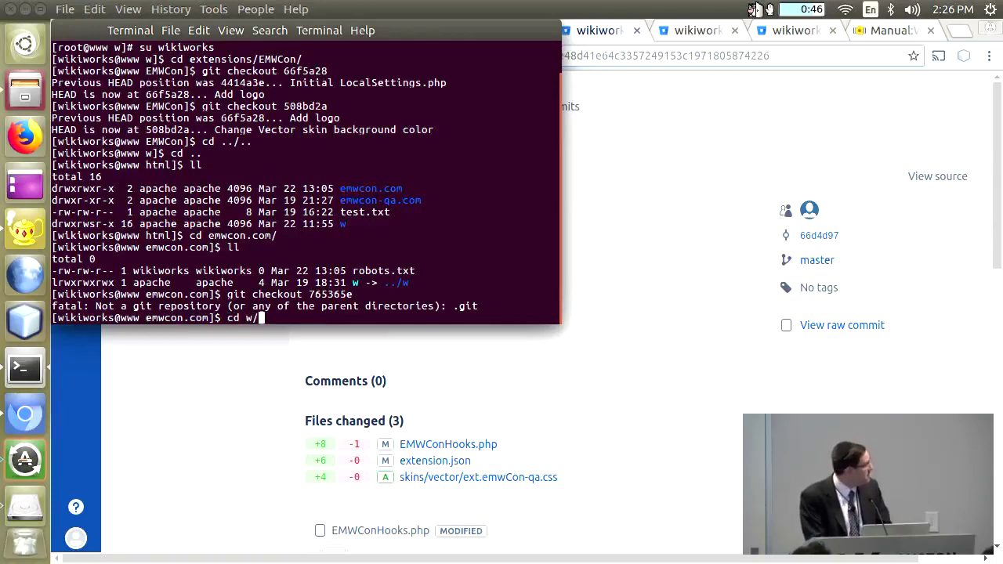
text(e)
key(Tab)
key(Tab)
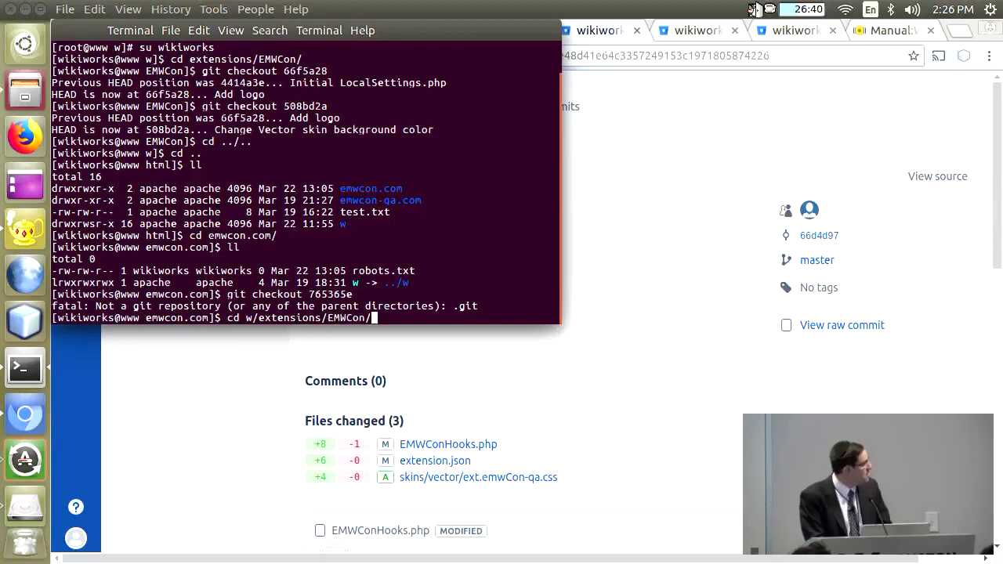
key(Return)
key(Up)
key(Up)
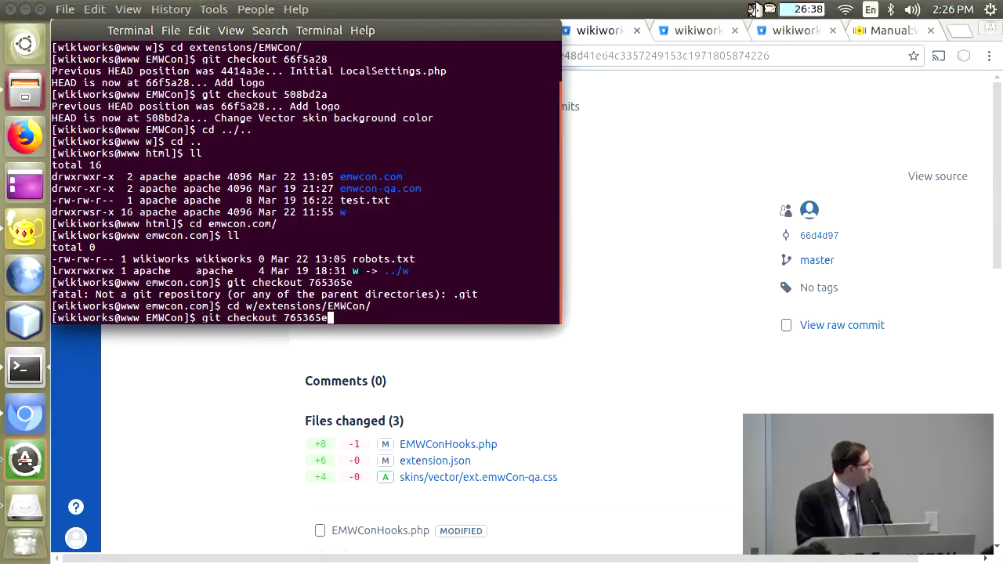
key(Return)
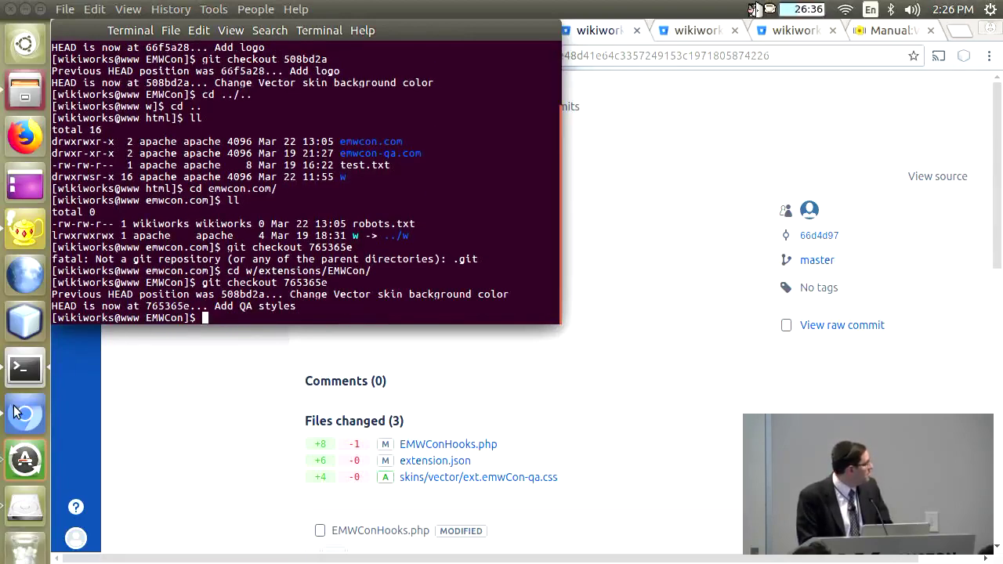
click(118, 332)
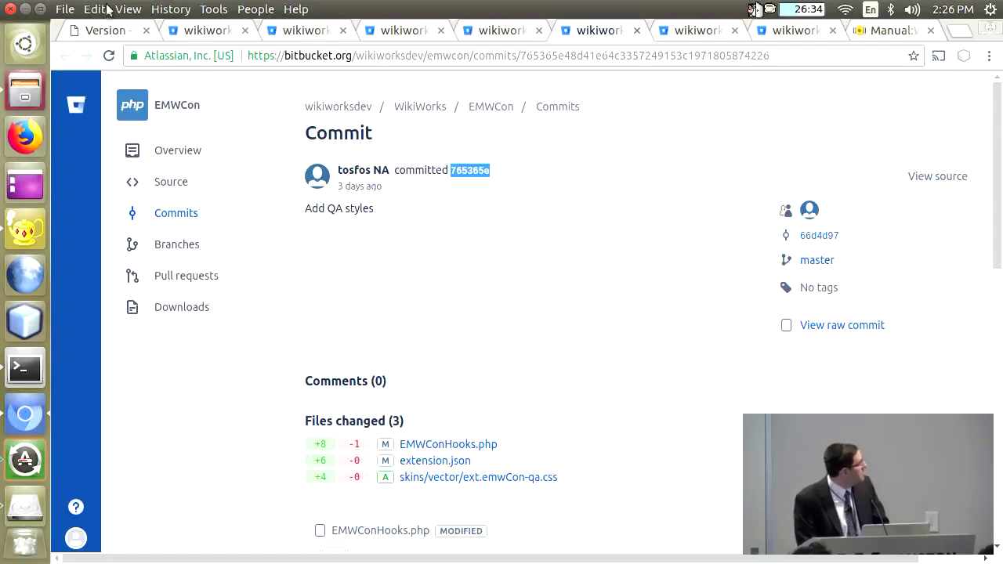
- From the Version page, open the EMWCon Main_Page bookmark and go back after its error
click(108, 33)
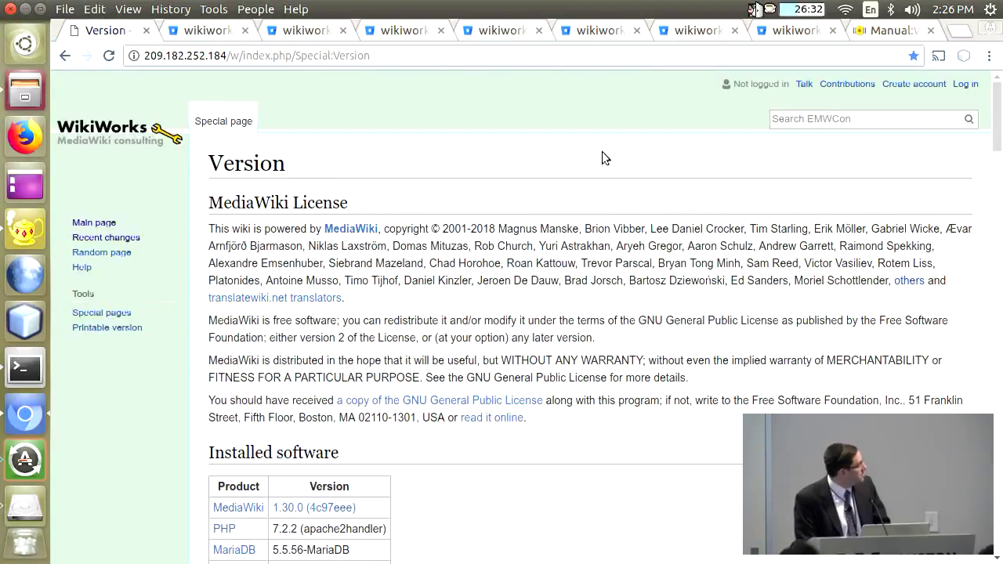
click(989, 56)
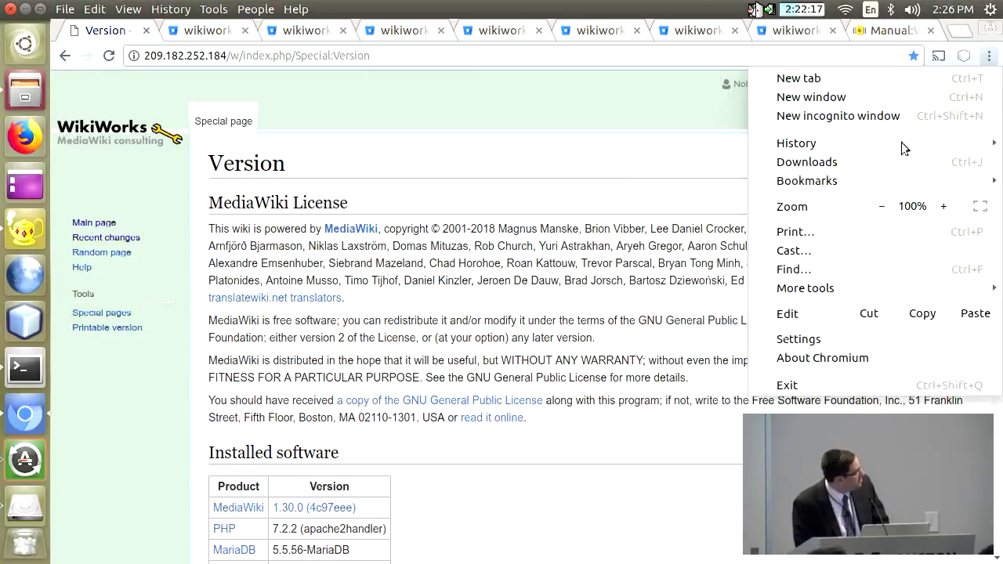
mouse_move(806, 181)
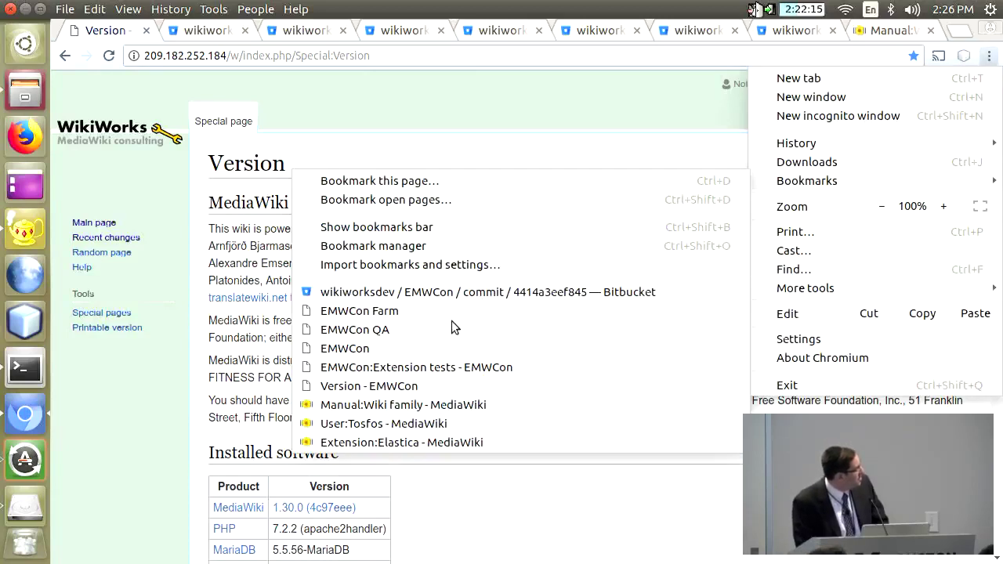
click(428, 350)
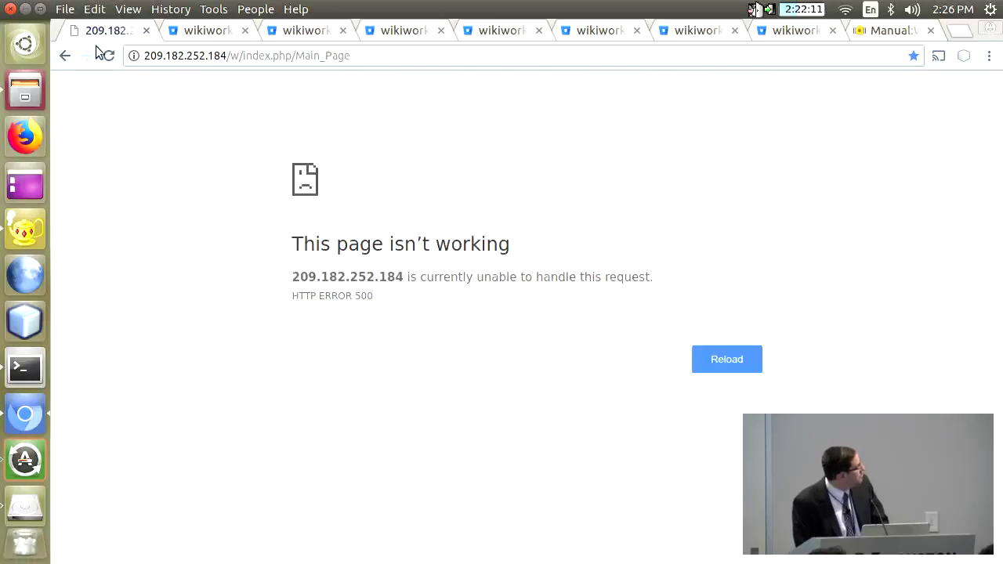
click(66, 55)
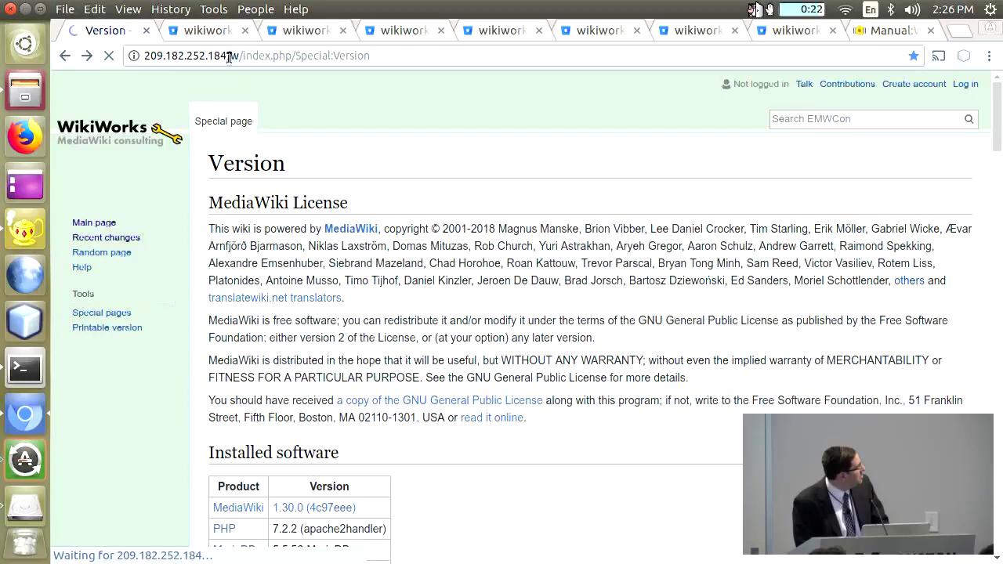
- Replace the address path with a partly typed new one, then show the bookmarks list
drag(228, 54, 486, 74)
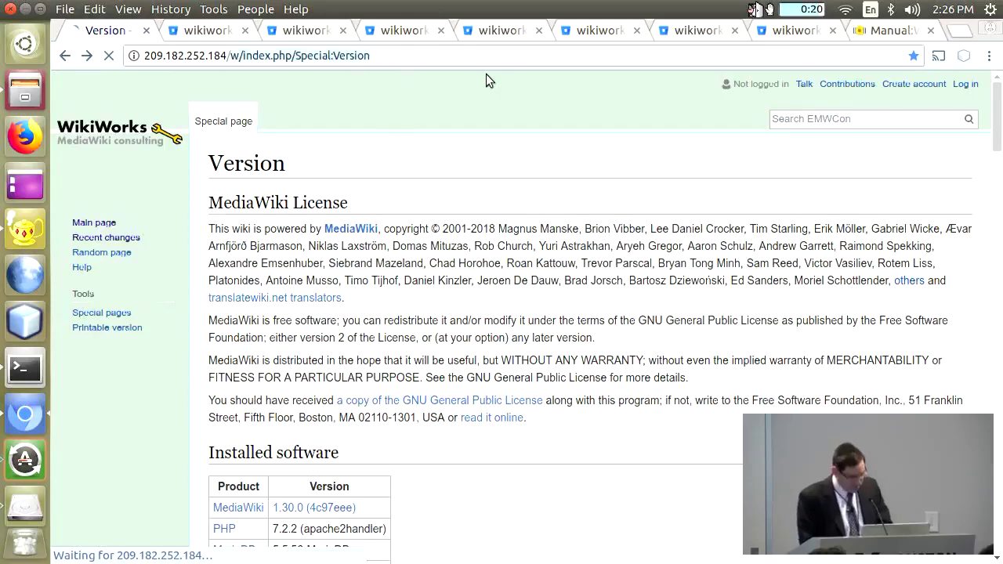
text(/)
key(BackSpace)
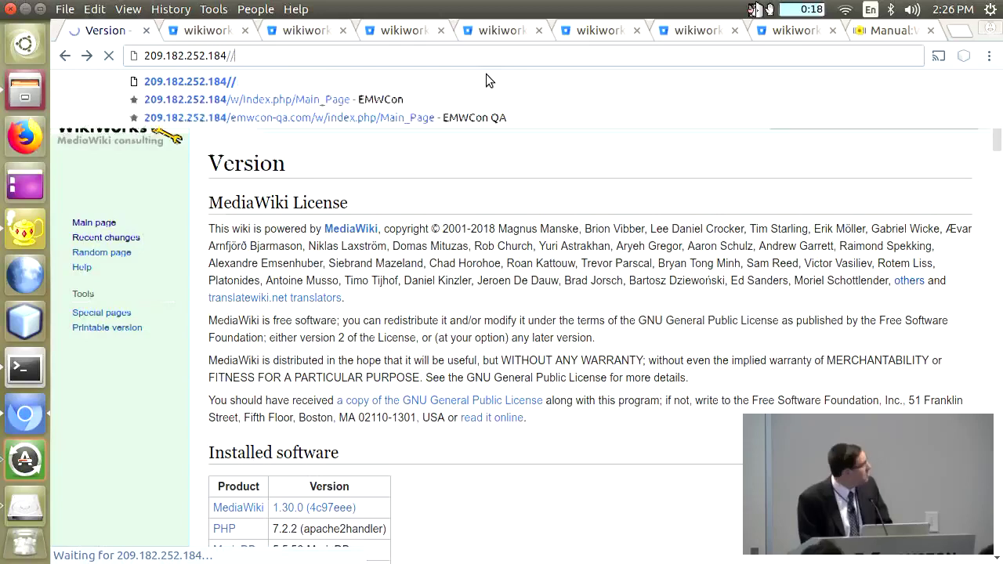
text(e\)
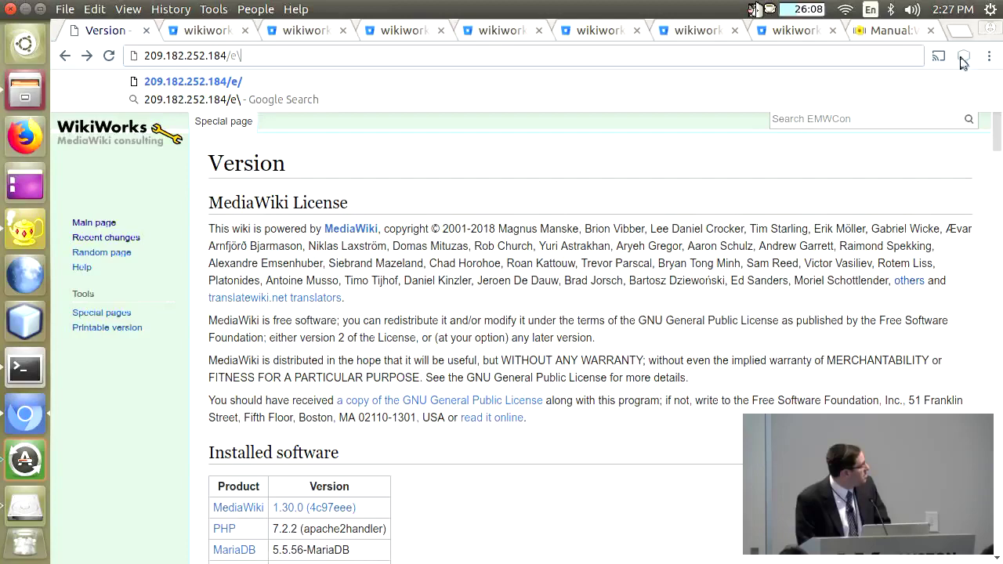
click(985, 56)
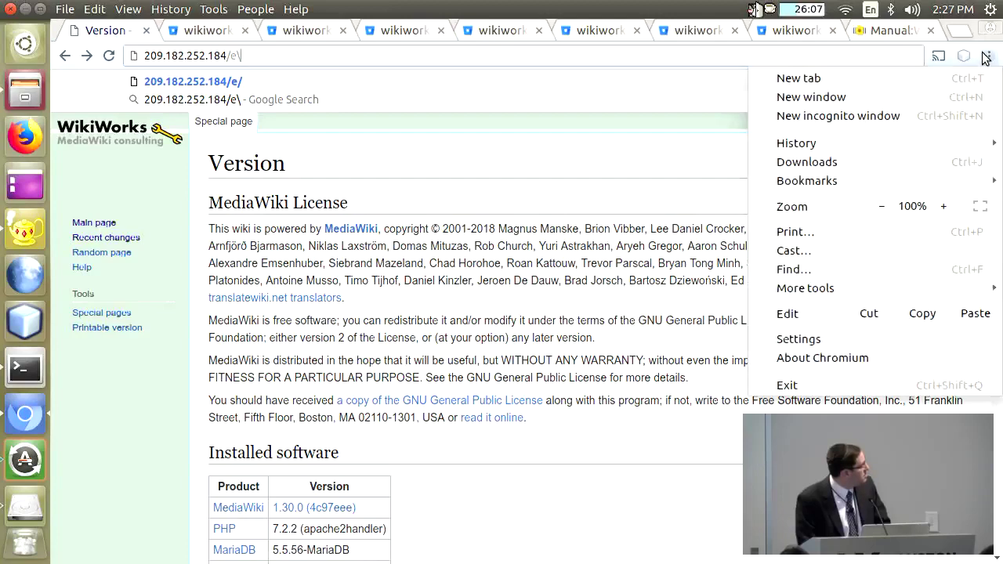
click(877, 176)
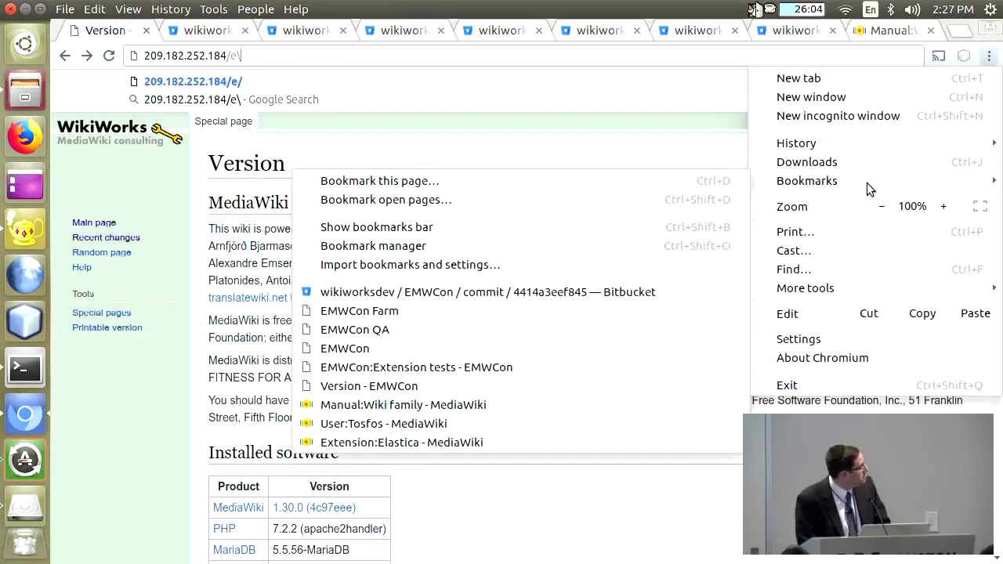
- Load the EMWCon QA wiki Main Page from its bookmark to show the pink QA styling
click(521, 332)
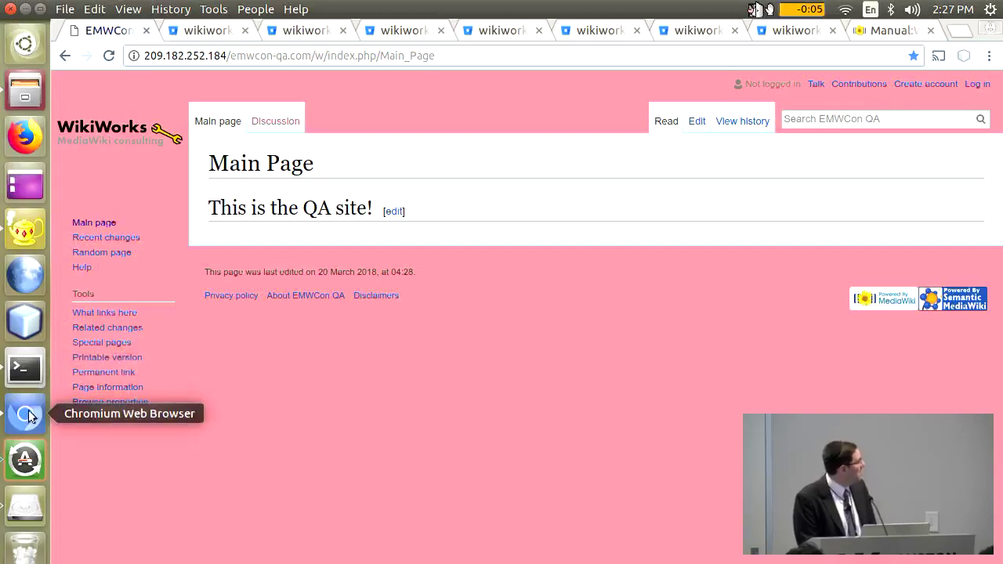
- Return to the Bitbucket EMWCon commit history and scroll up to Add VisualEditor, Add PageForms, Add VEForAll
click(220, 29)
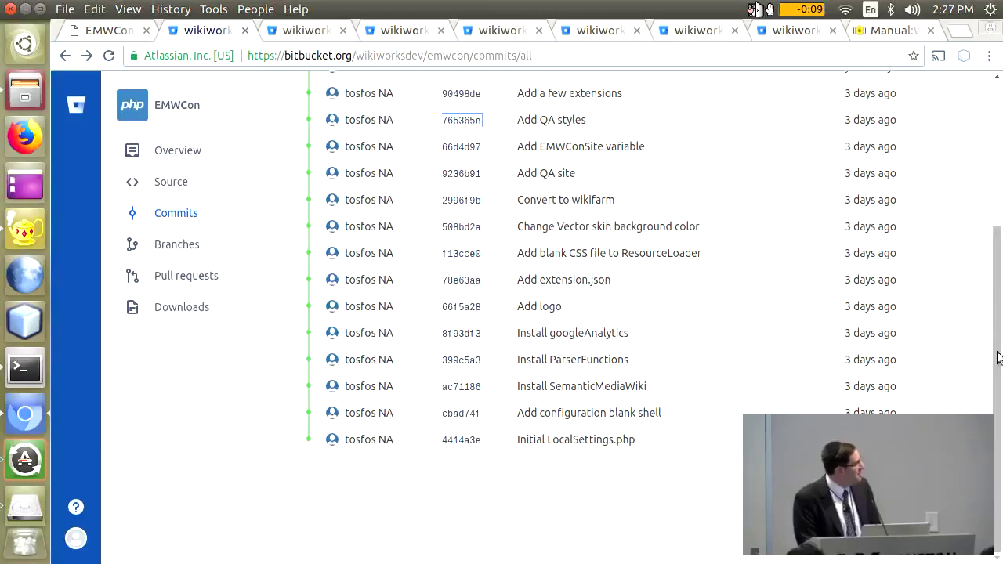
mouse_move(991, 336)
mouse_down()
mouse_move(999, 305)
mouse_move(885, 281)
mouse_up()
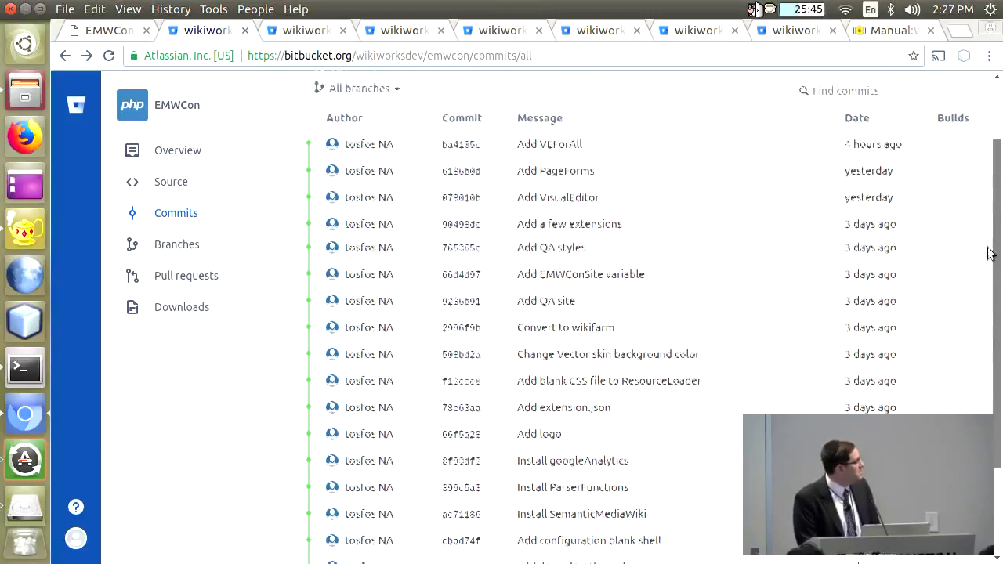